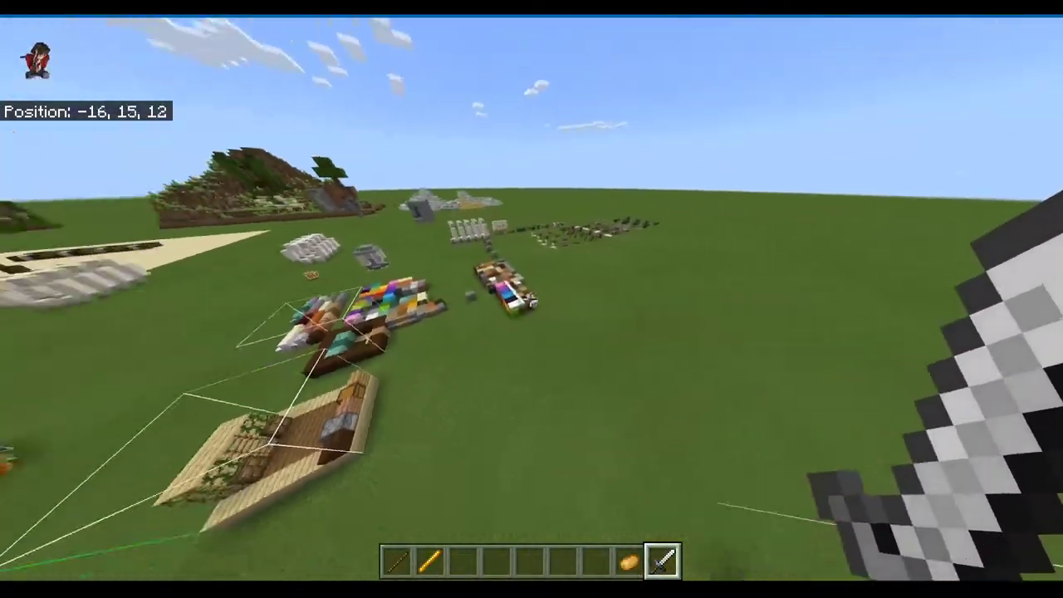
Fly past the houses, tree island and bone structures, then view the inventory's Construction category.
key("w")
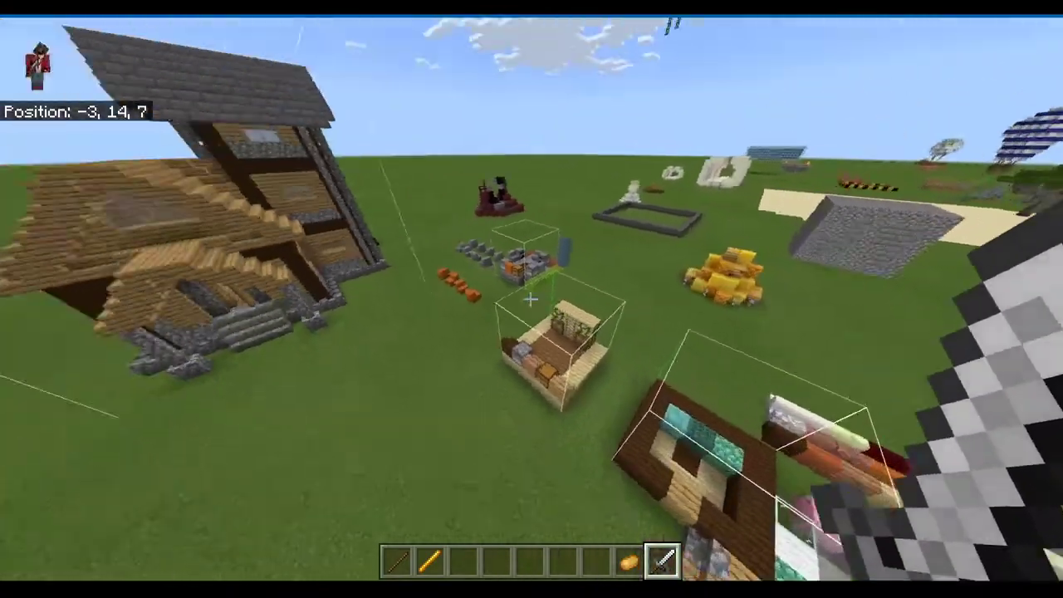
key("w")
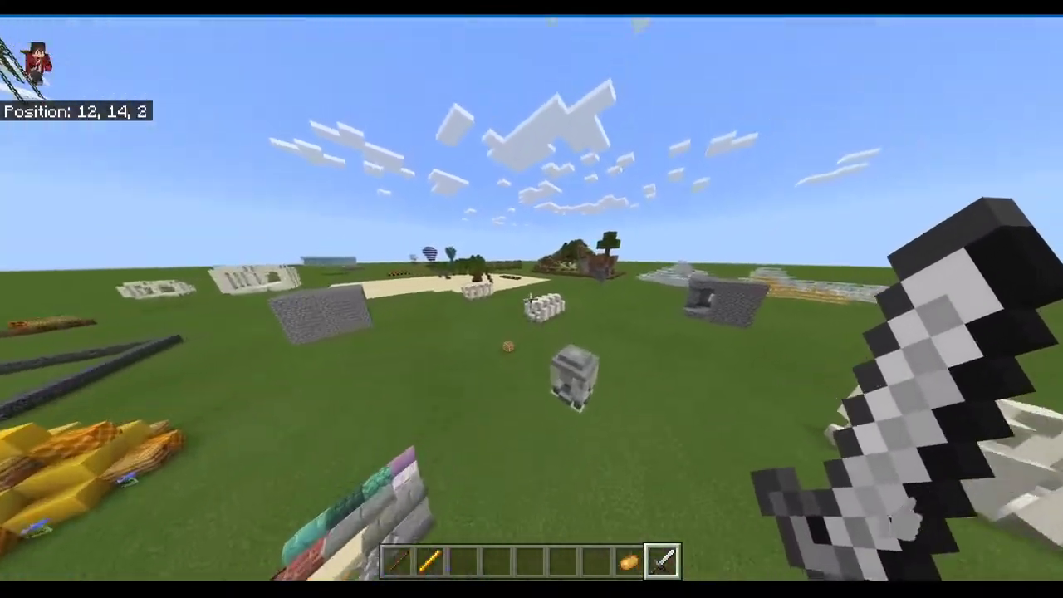
key("w")
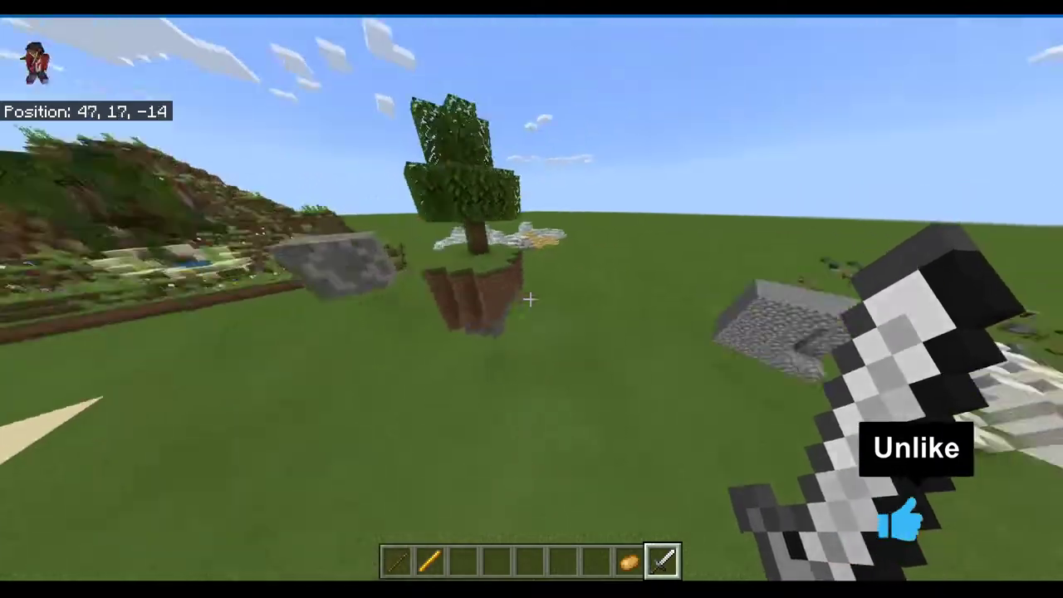
key("w")
scroll(532, 299, "up", 2)
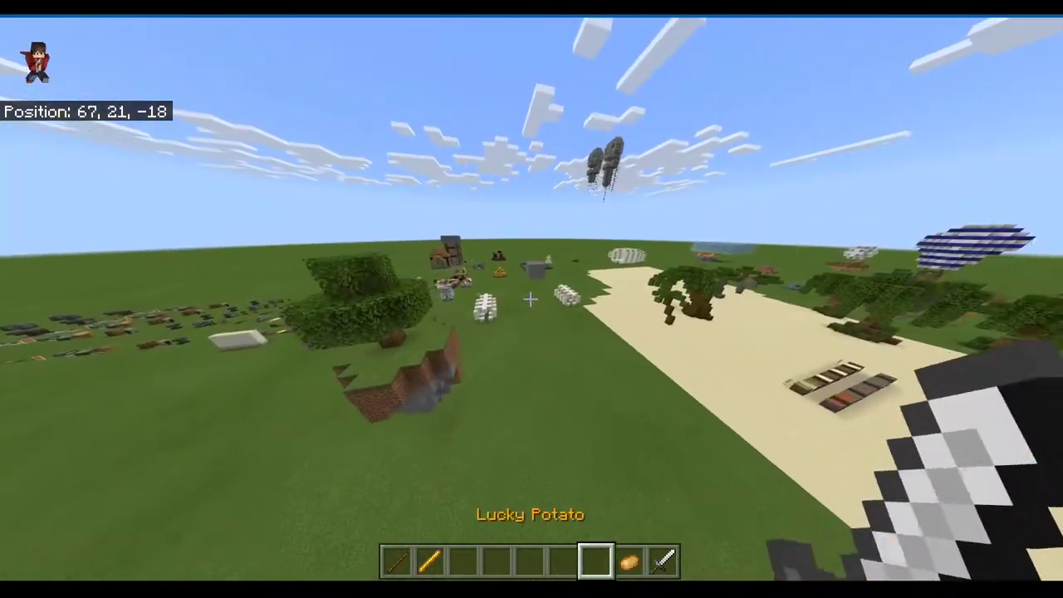
key("w")
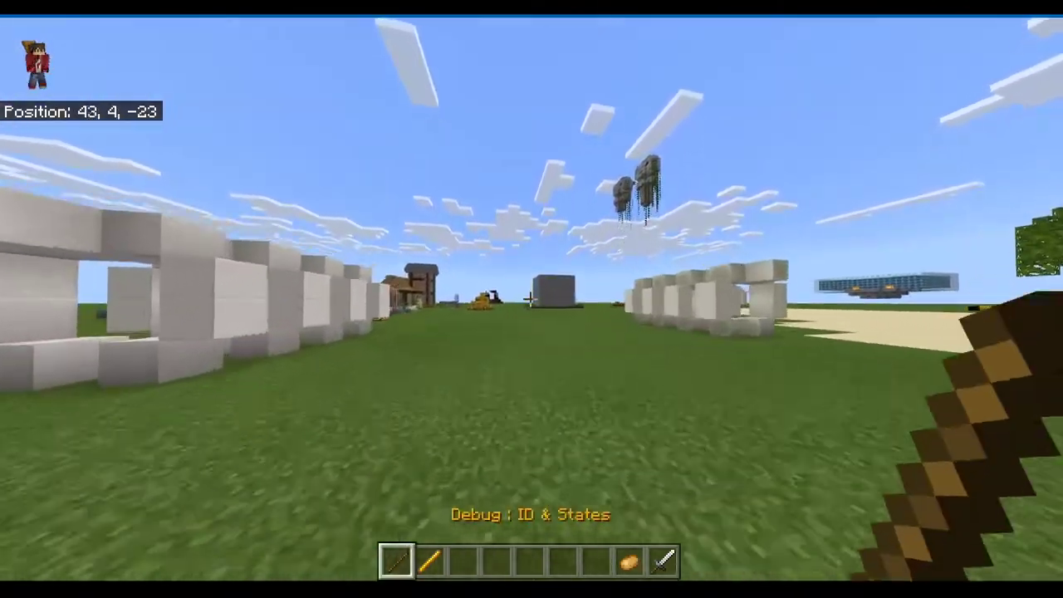
key("w")
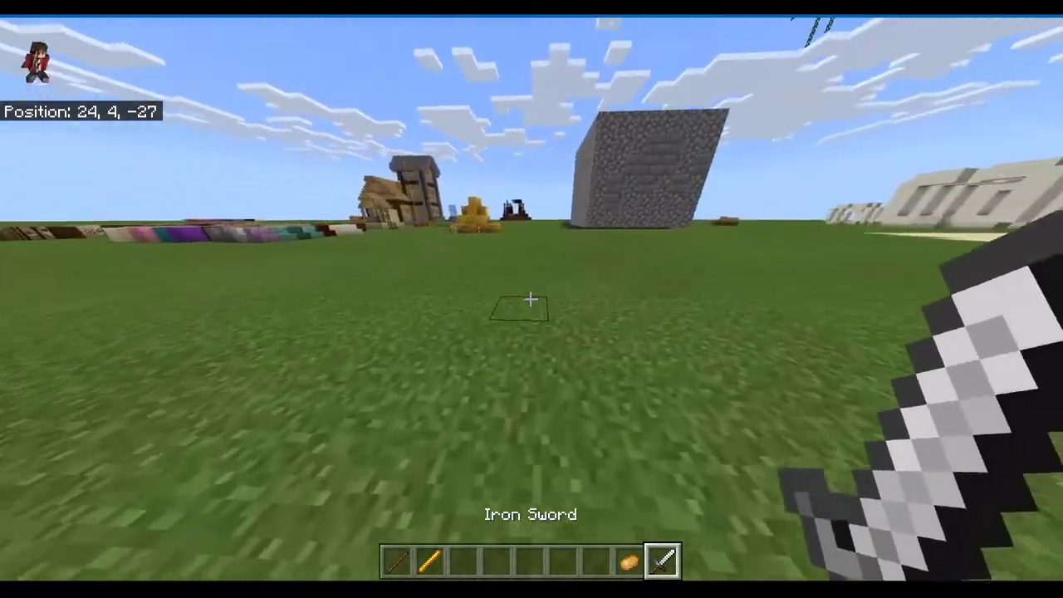
key("w")
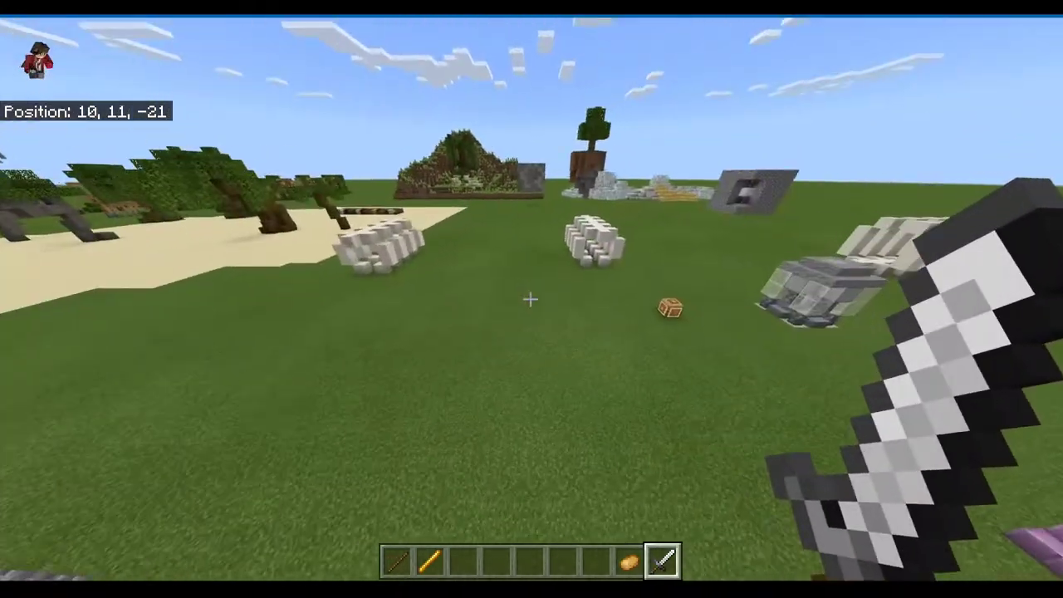
key("e")
left_click(279, 146)
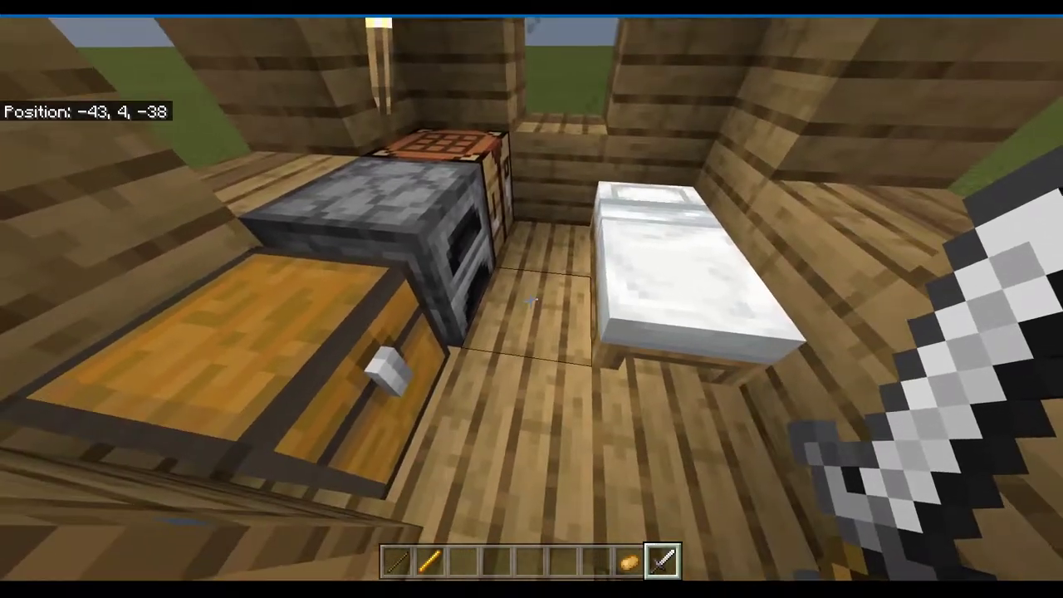
Circle the planks house to its open doorway, then save and quit the world.
key("s")
key("space")
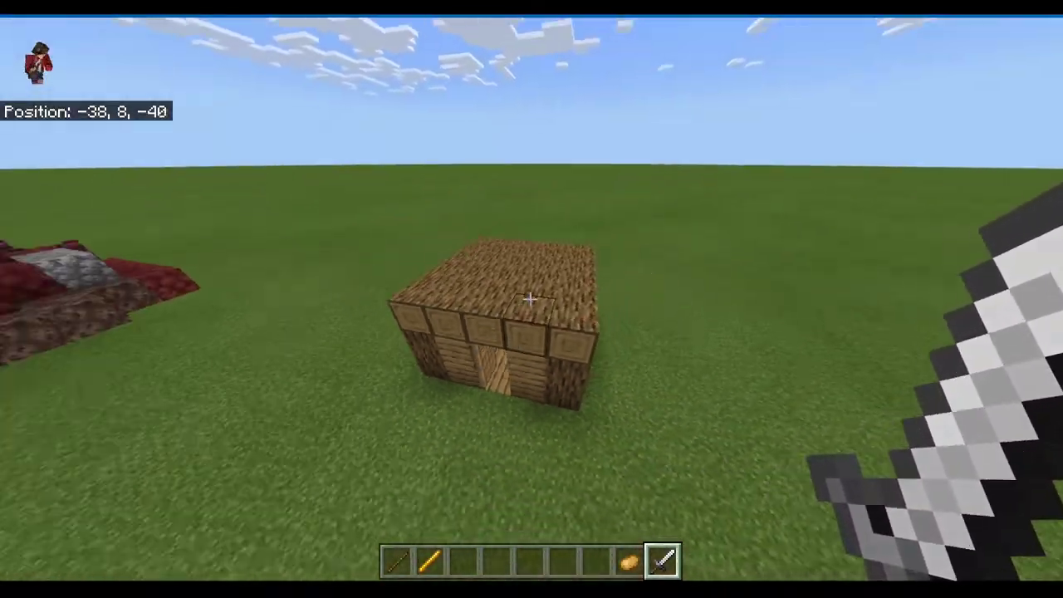
key("w")
key("shift")
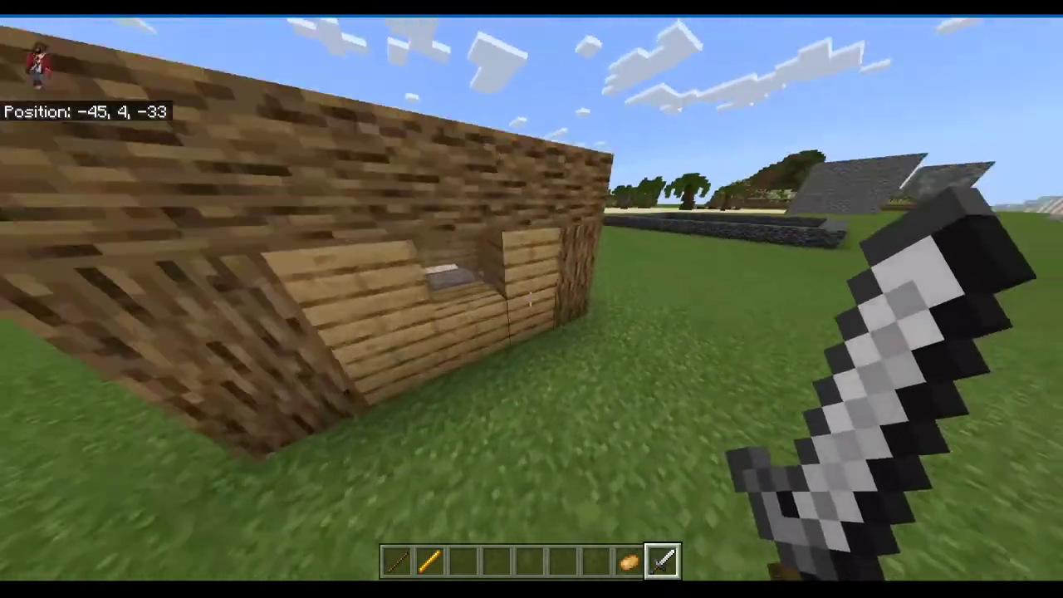
key("space")
key("w")
key("shift")
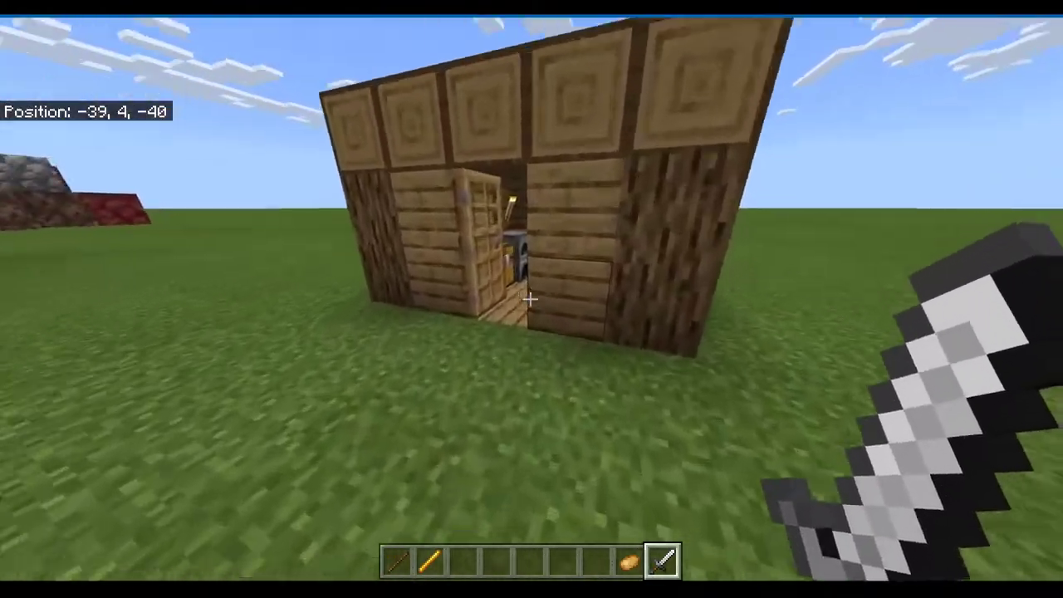
key("s")
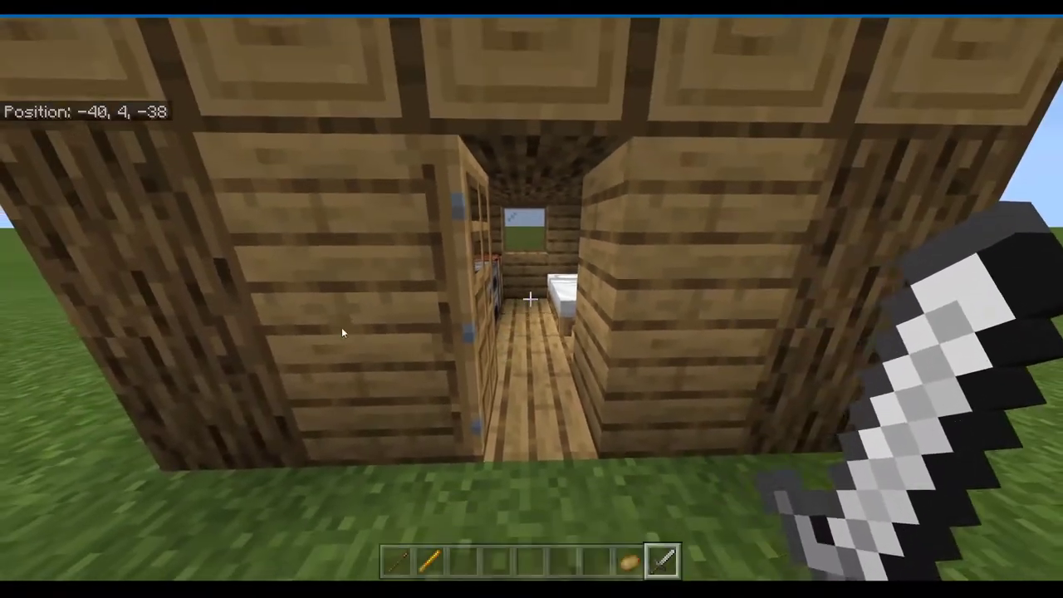
key("Escape")
left_click(417, 438)
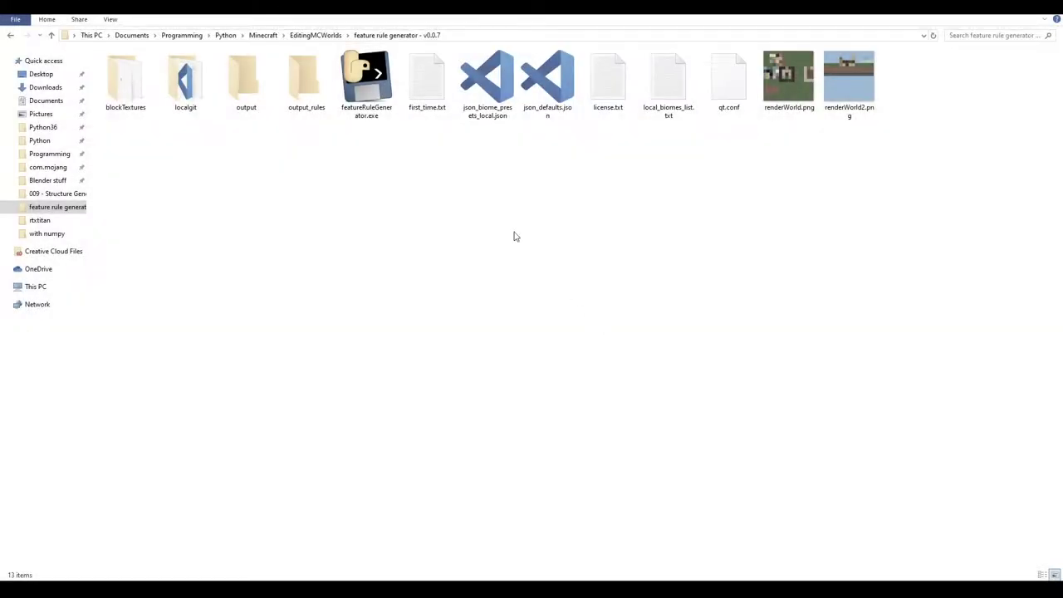
Look over the folder's files, then launch featureRuleGenerator.exe.
left_click(372, 114)
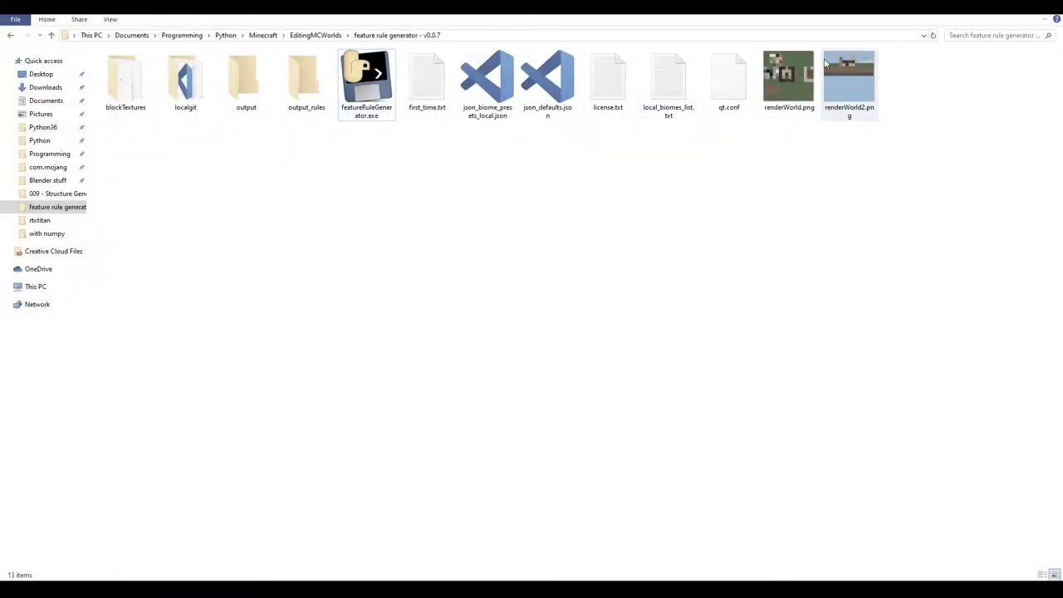
left_click(791, 109)
left_click(570, 309)
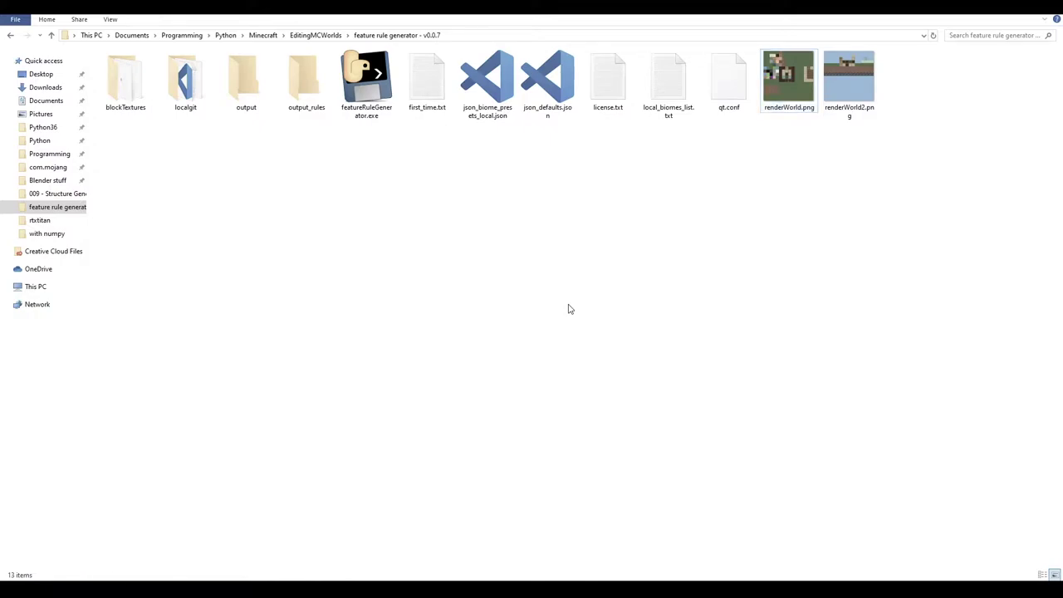
left_click(612, 107)
left_click(493, 264)
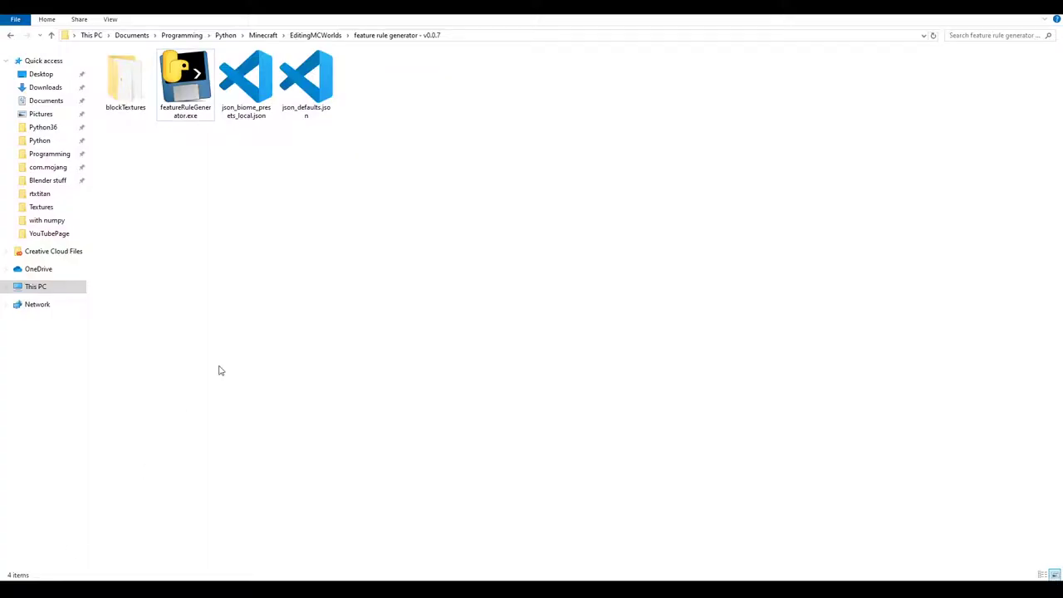
double_click(187, 90)
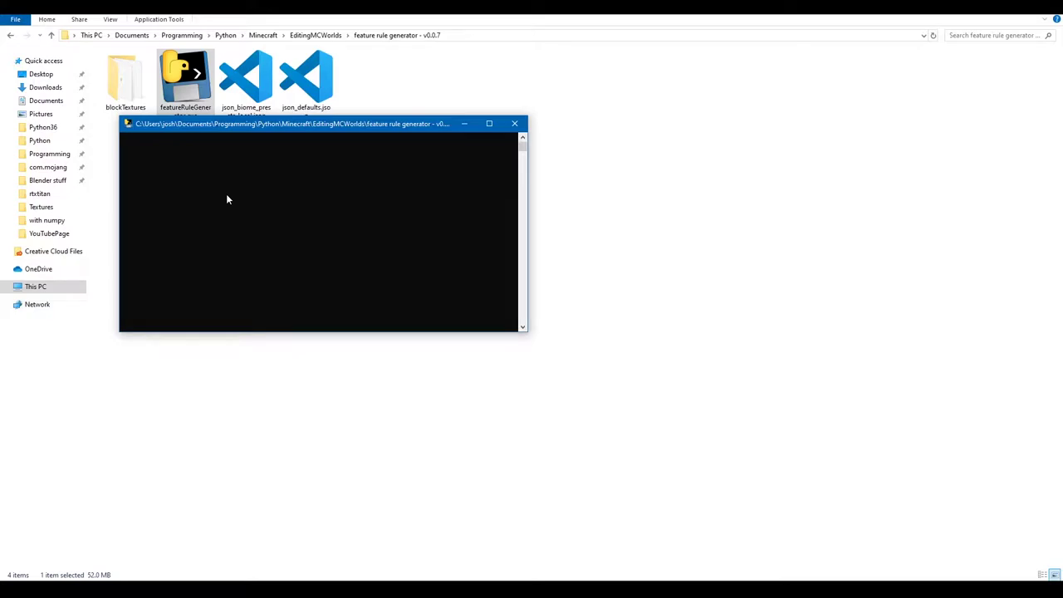
Maximize the console and bring the license.txt Notepad window to full screen.
double_click(252, 124)
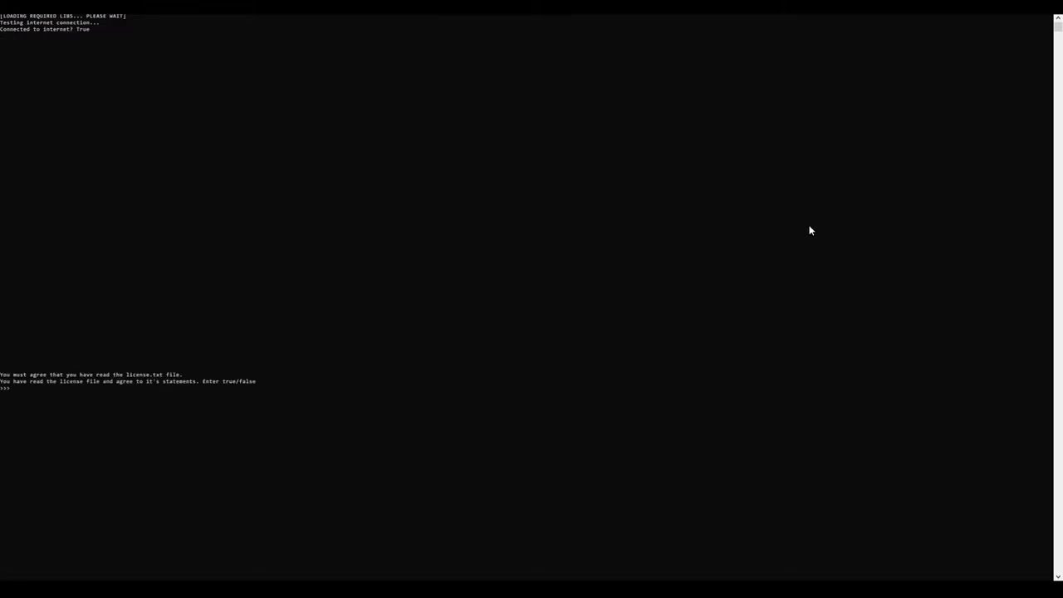
left_click_drag(982, 224, 311, 223)
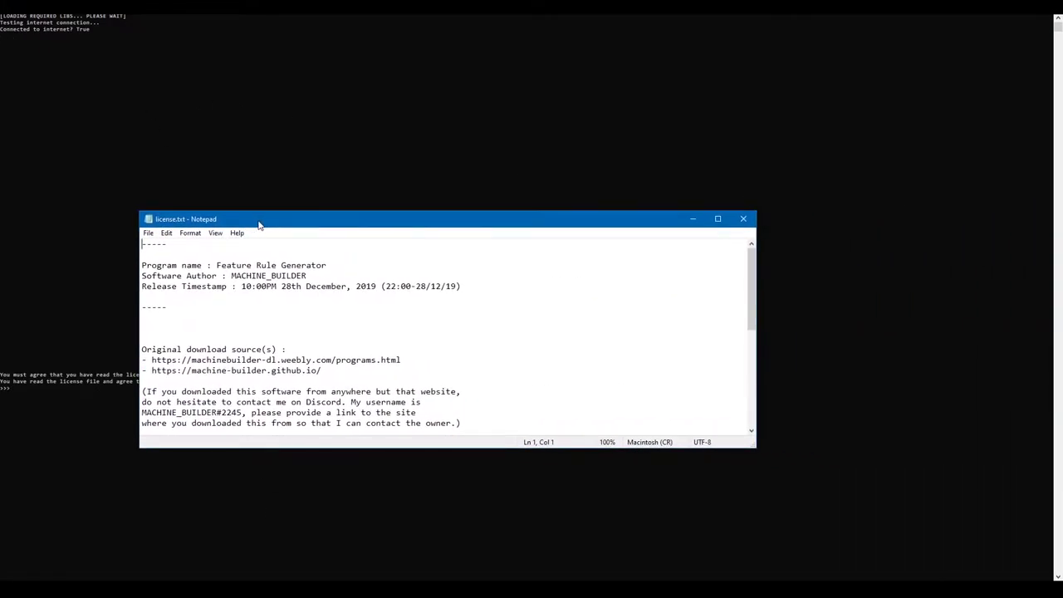
double_click(311, 224)
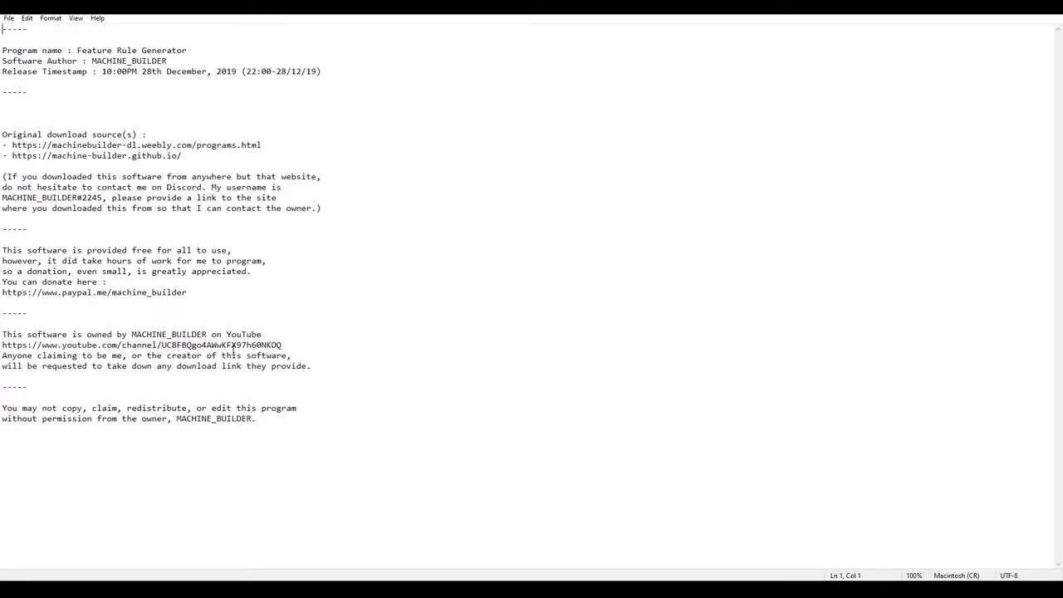
left_click_drag(323, 7, 329, 87)
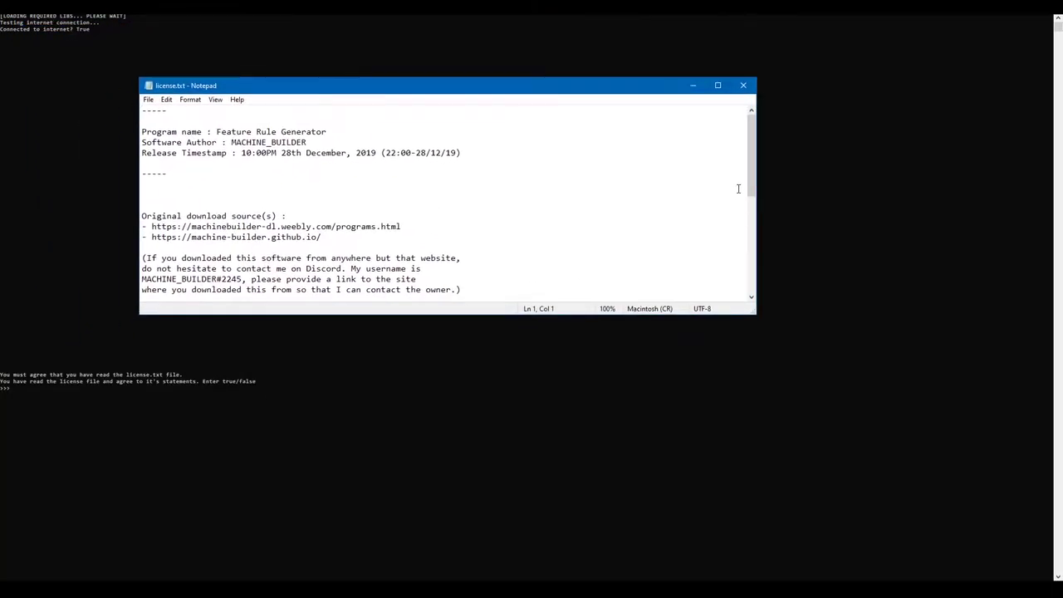
left_click(718, 85)
Read through the license text to its last line, then close Notepad.
left_click(201, 249)
left_click(161, 240)
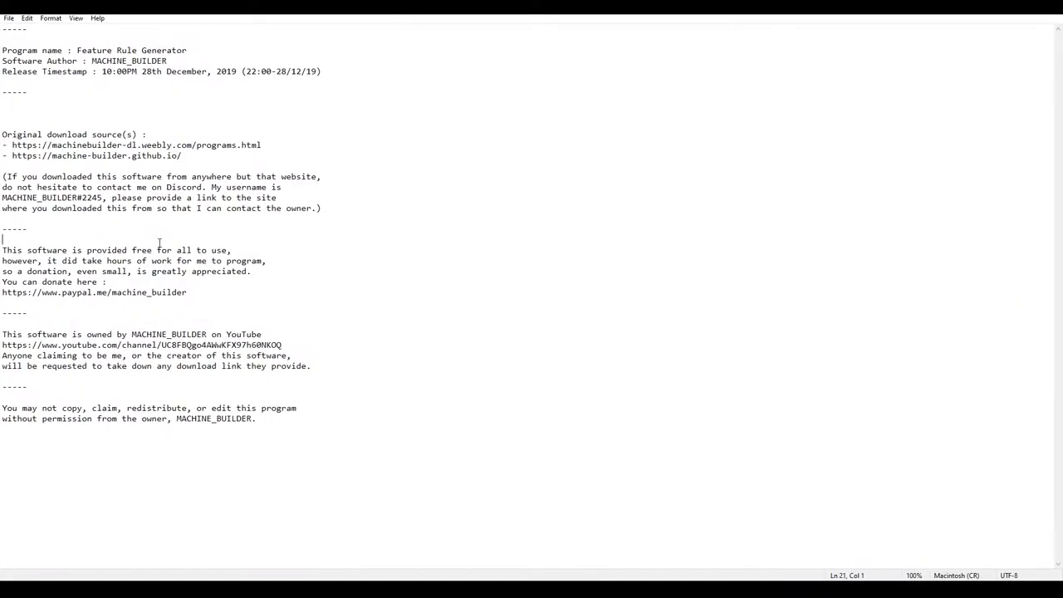
left_click(32, 209)
left_click(172, 387)
left_click_drag(324, 7, 347, 98)
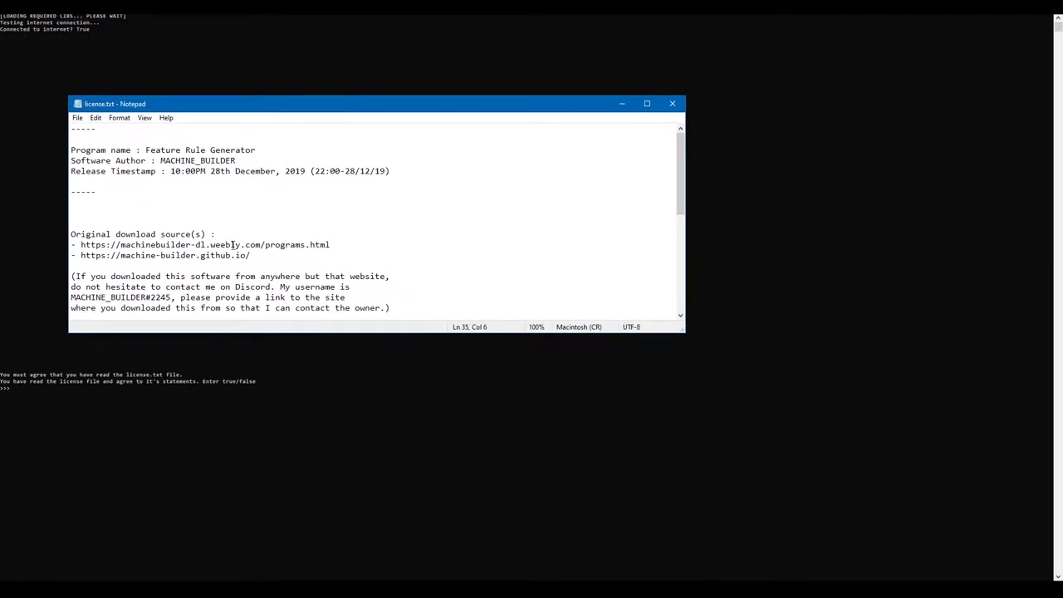
scroll(199, 220, "down", 1)
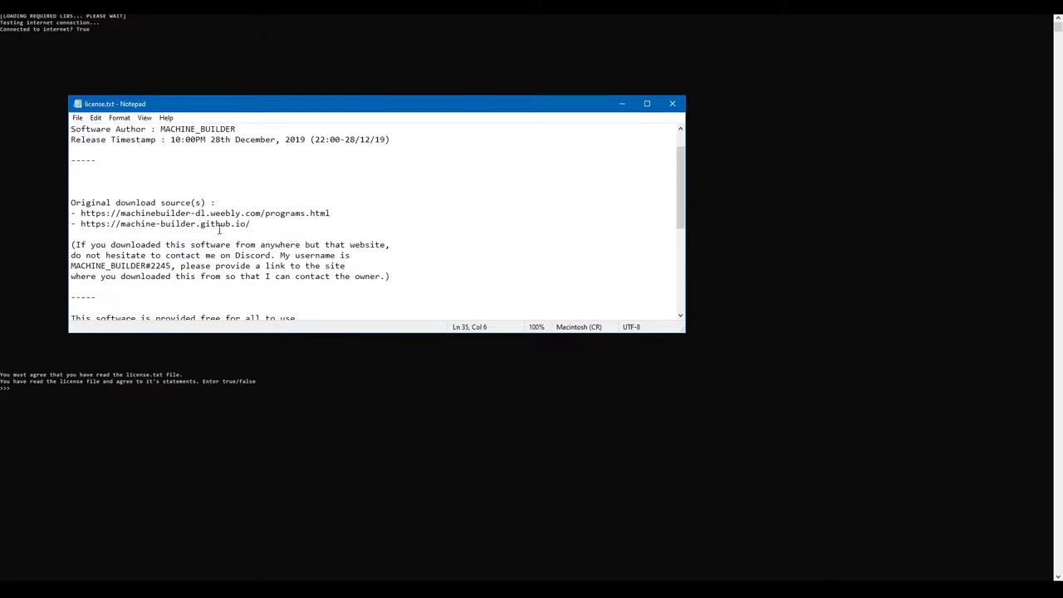
left_click(672, 103)
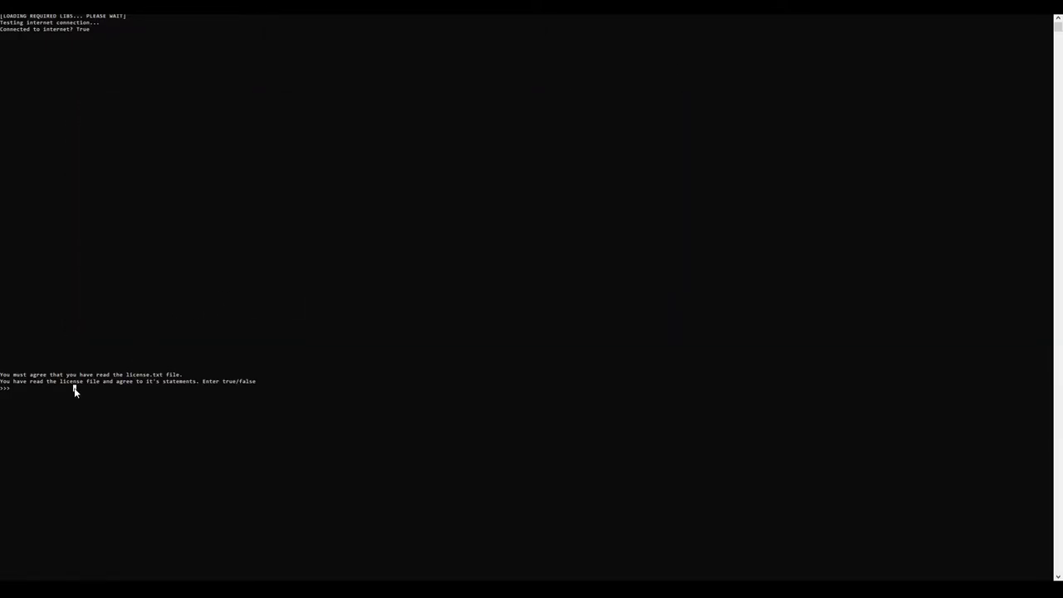
Answer the console's license agreement prompt and reposition the generator window.
type("tyr")
key("Return")
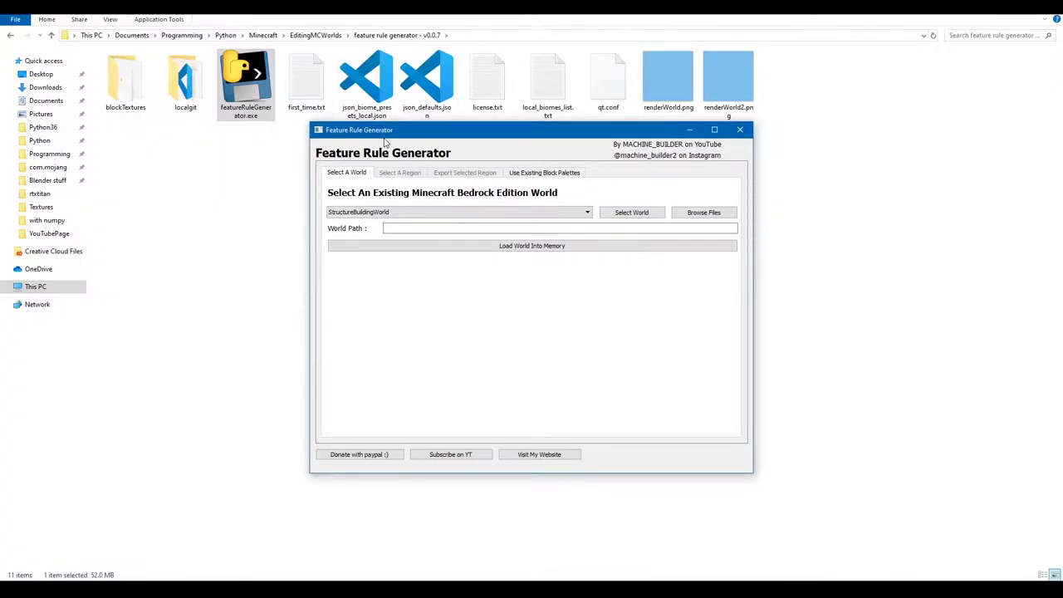
left_click_drag(384, 133, 315, 177)
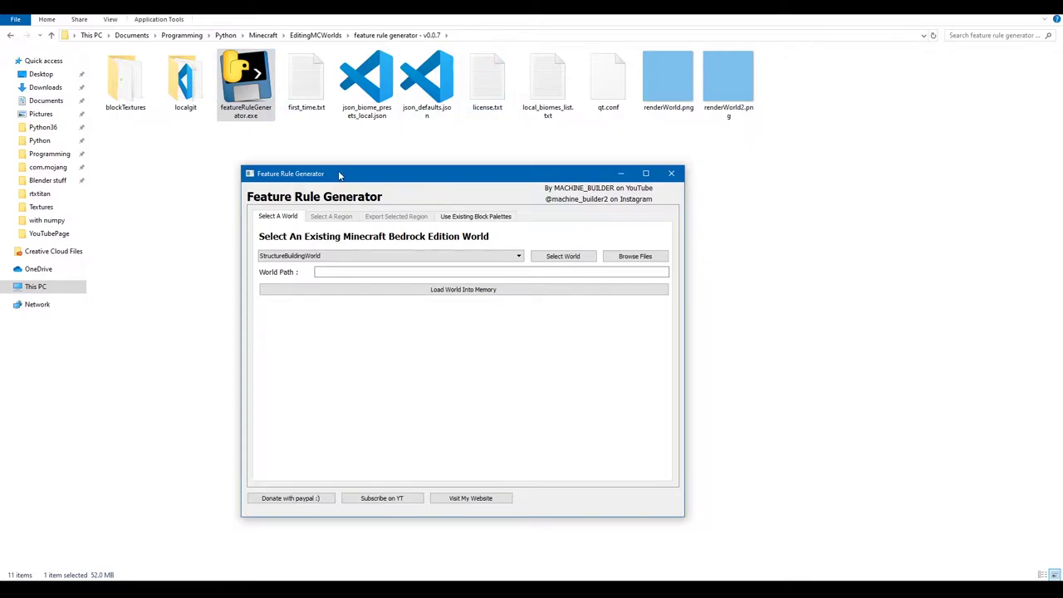
left_click_drag(339, 176, 320, 157)
Check the saved-worlds dropdown, keeping StructureBuildingWorld, then choose Browse Files.
left_click(363, 239)
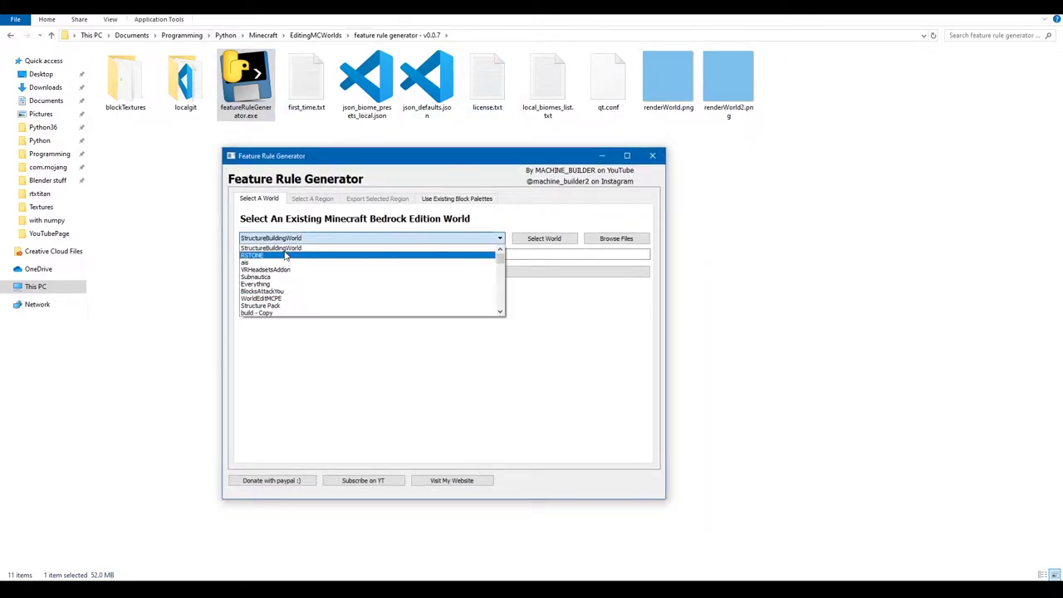
scroll(284, 278, "down", 10)
scroll(284, 304, "up", 10)
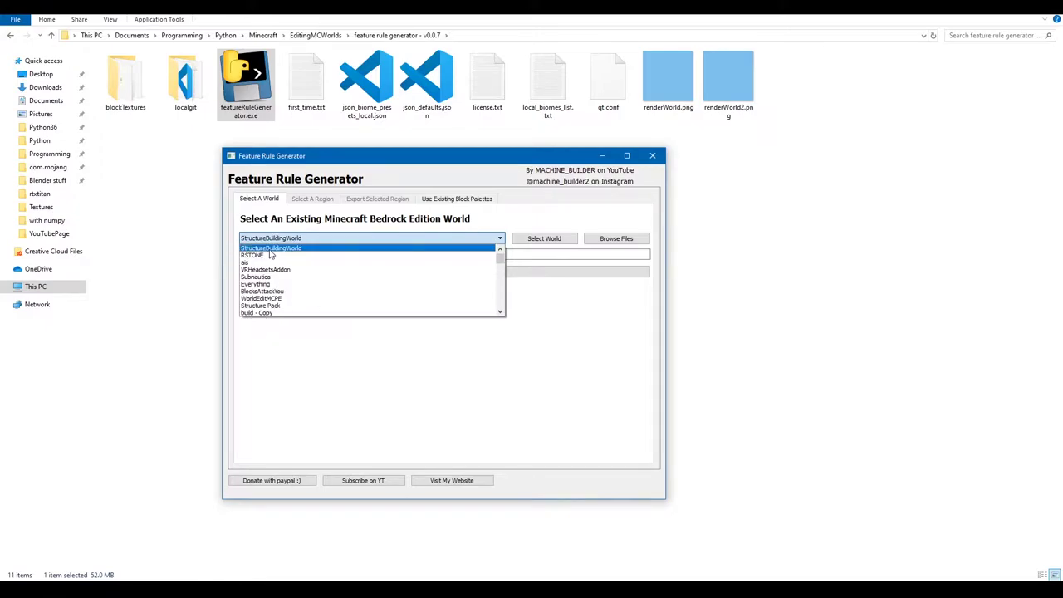
left_click(269, 249)
left_click(261, 245)
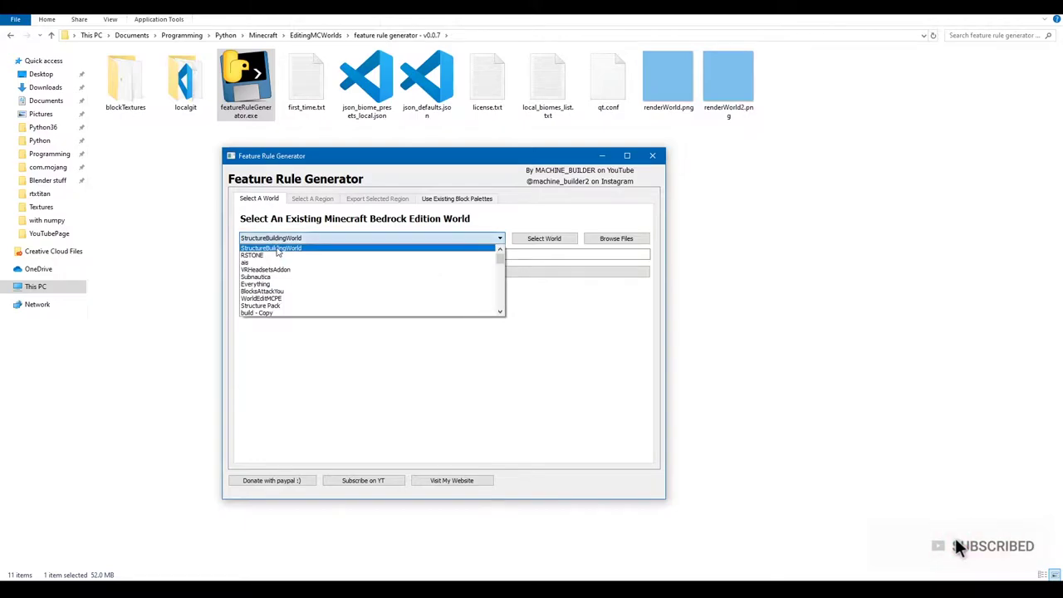
left_click(279, 243)
left_click(613, 239)
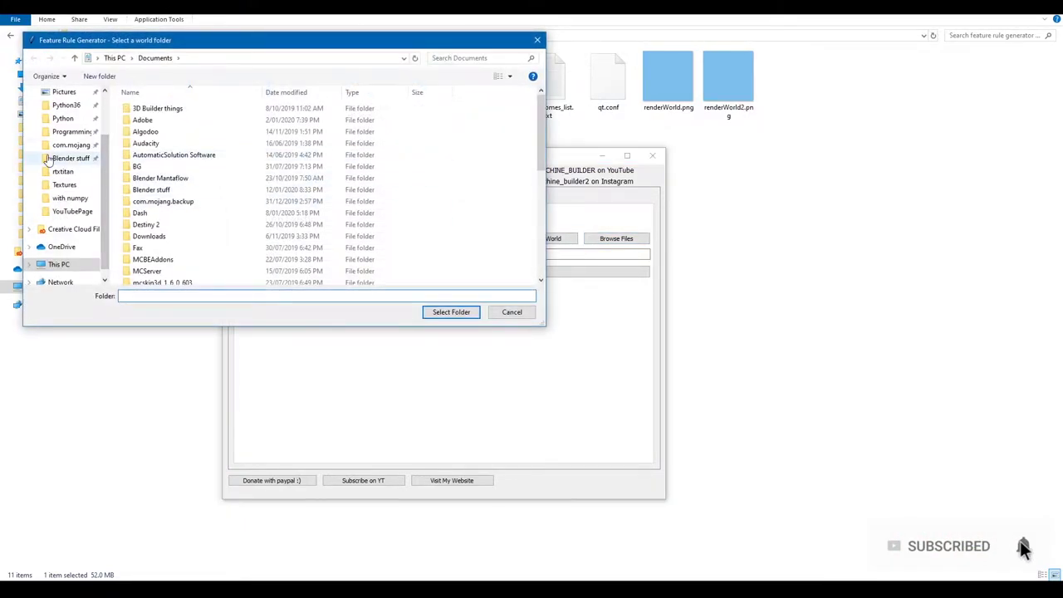
Navigate to com.mojang > minecraftWorlds and select a world folder.
left_click(71, 145)
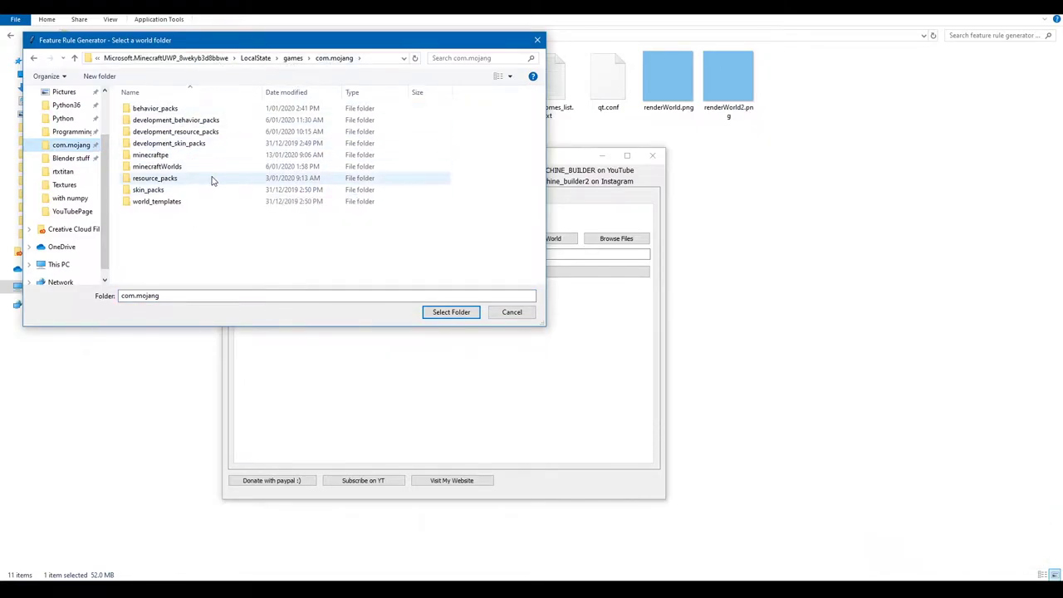
double_click(158, 166)
scroll(178, 174, "down", 5)
scroll(177, 174, "up", 5)
double_click(164, 108)
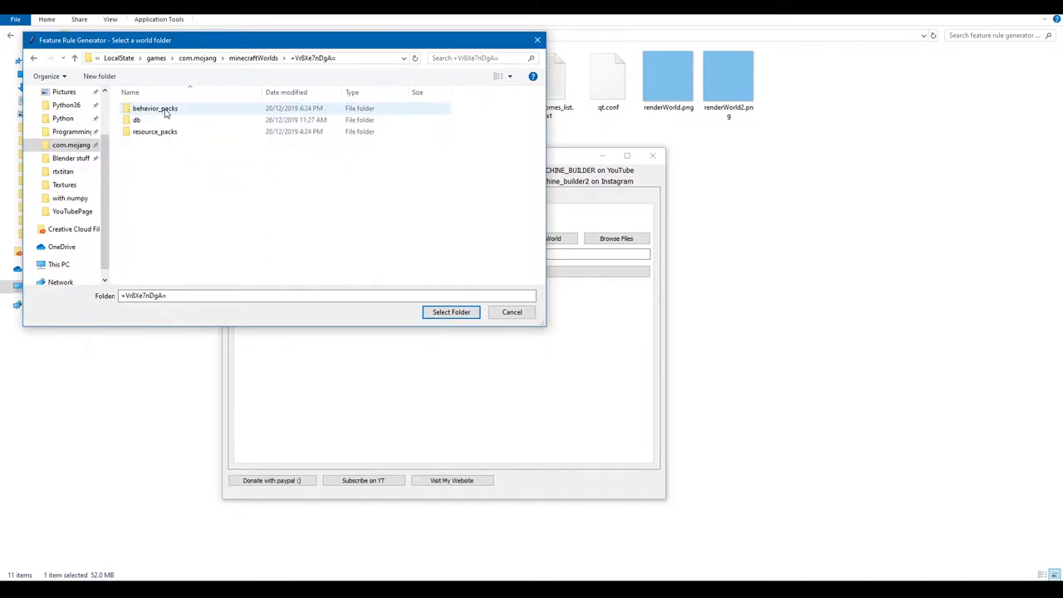
left_click(263, 60)
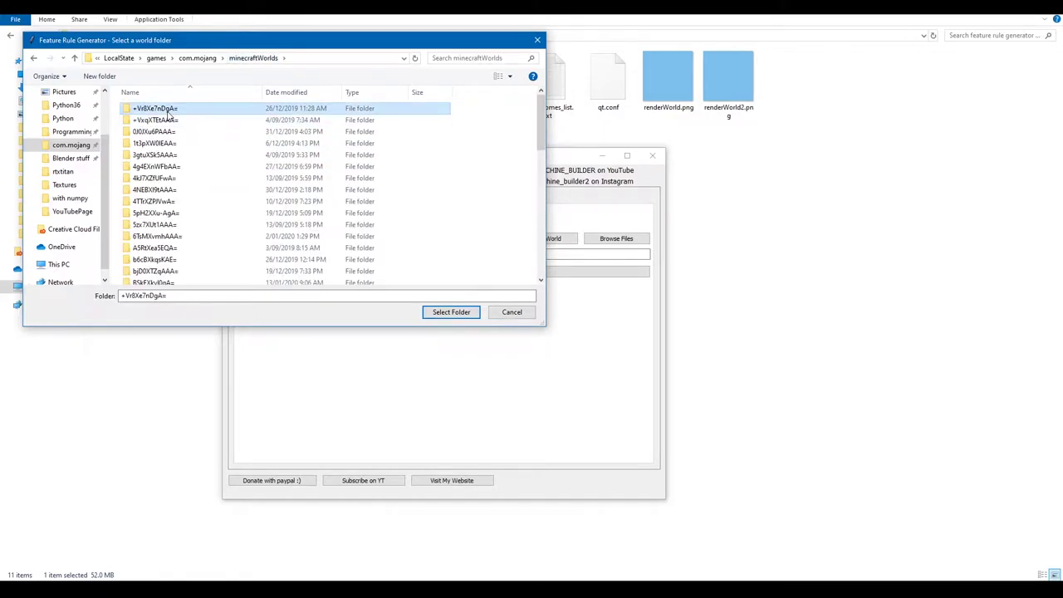
left_click(440, 316)
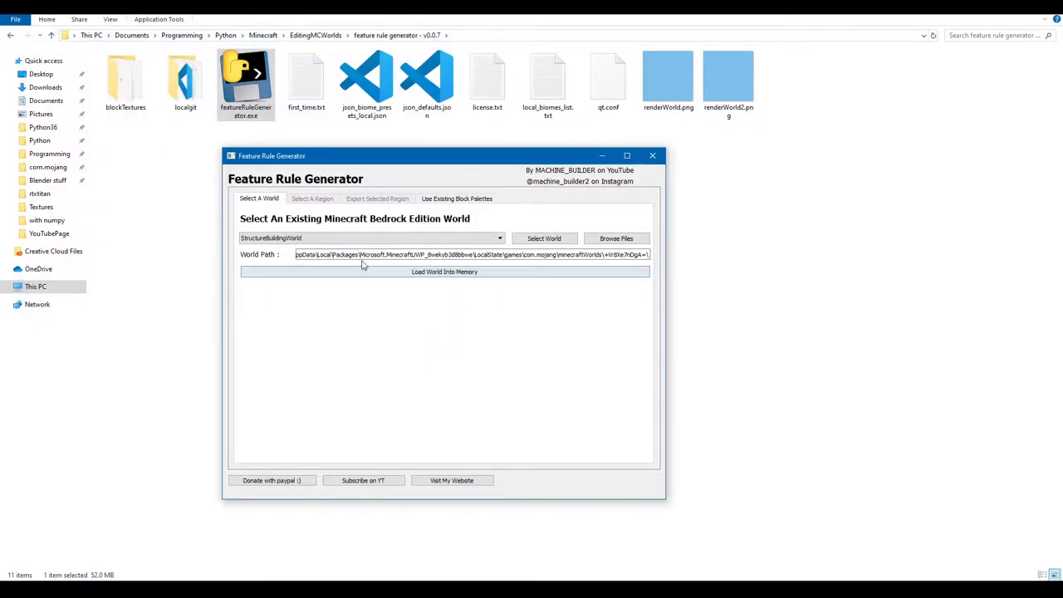
Load the world into memory, check the console reports Complete, and rearrange the windows.
left_click(420, 274)
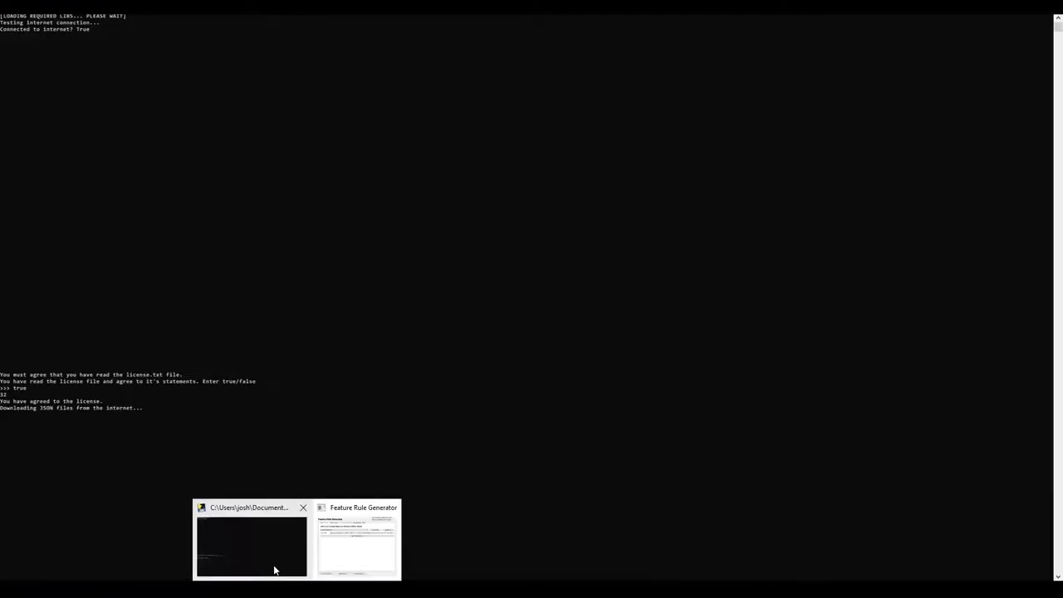
left_click(277, 571)
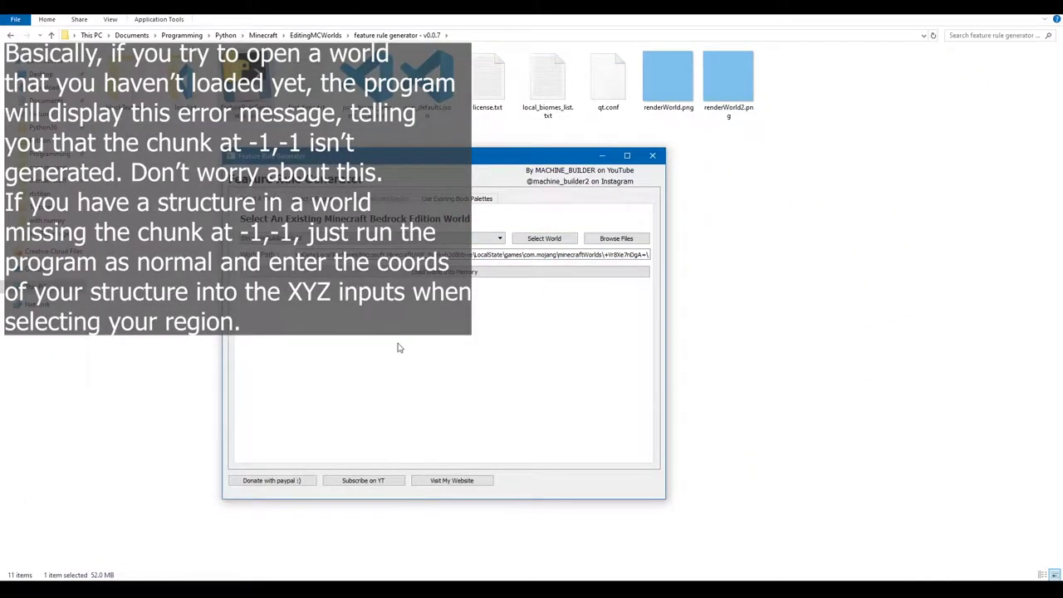
left_click(500, 238)
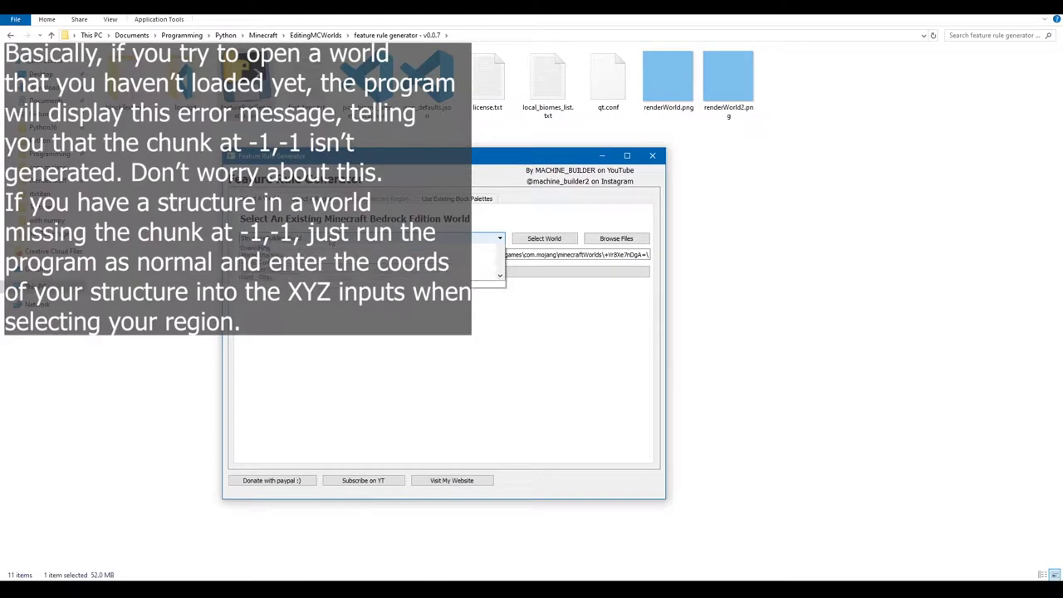
left_click(465, 249)
left_click(544, 239)
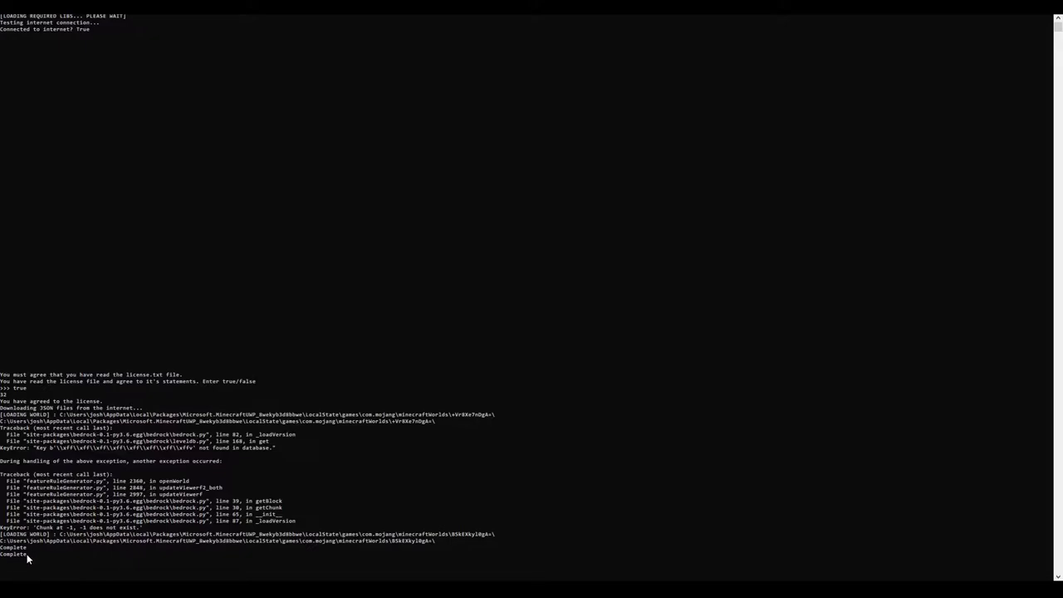
left_click_drag(531, 7, 271, 100)
left_click_drag(533, 158, 671, 150)
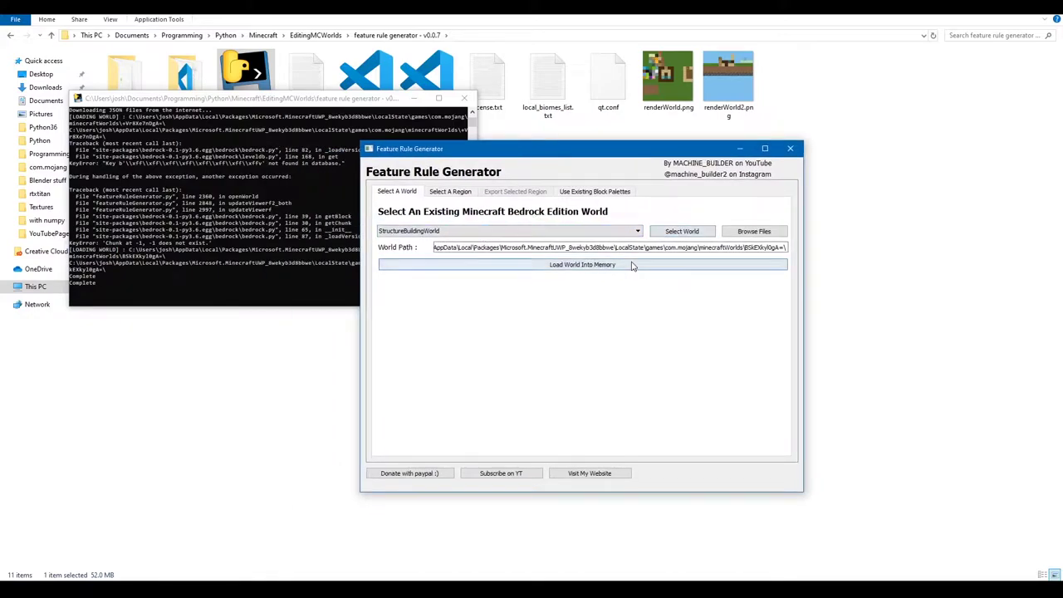
On the Select A Region tab, pan the top-down map across the world.
left_click(455, 191)
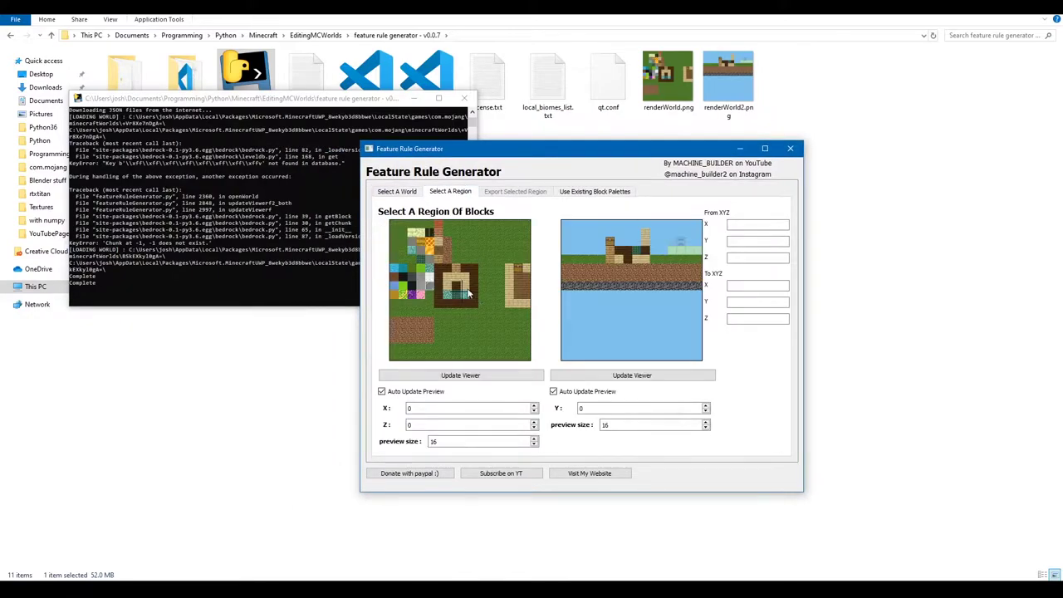
left_click(516, 283)
left_click(506, 314)
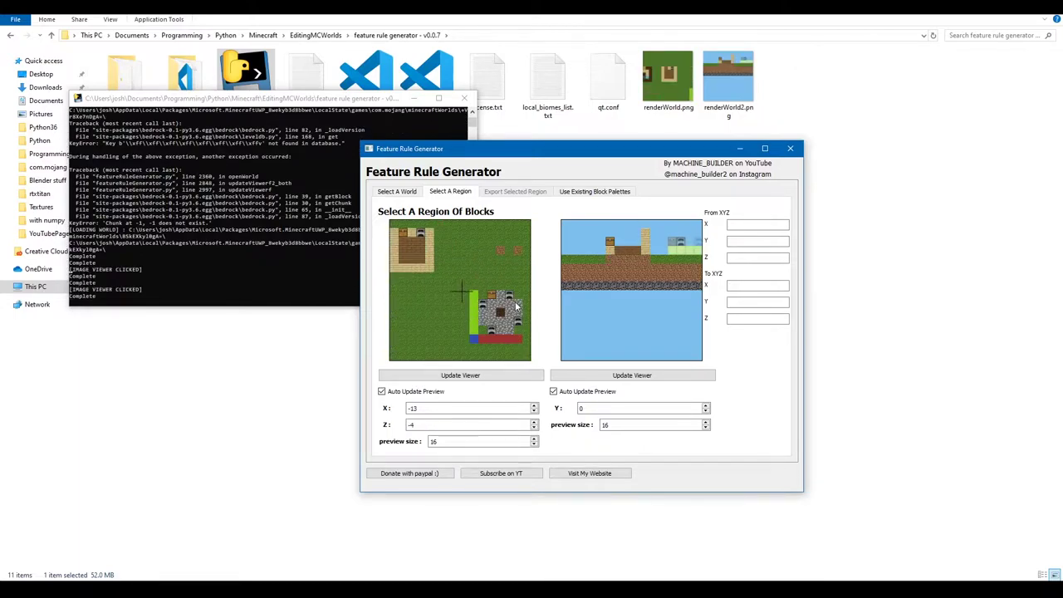
left_click(510, 301)
left_click(509, 294)
left_click(502, 274)
left_click(497, 306)
left_click(501, 262)
left_click(503, 236)
left_click(424, 234)
left_click(423, 234)
left_click(448, 257)
Adjust the preview size back to 16 and recentre the map on the wooden floor.
left_click(535, 439)
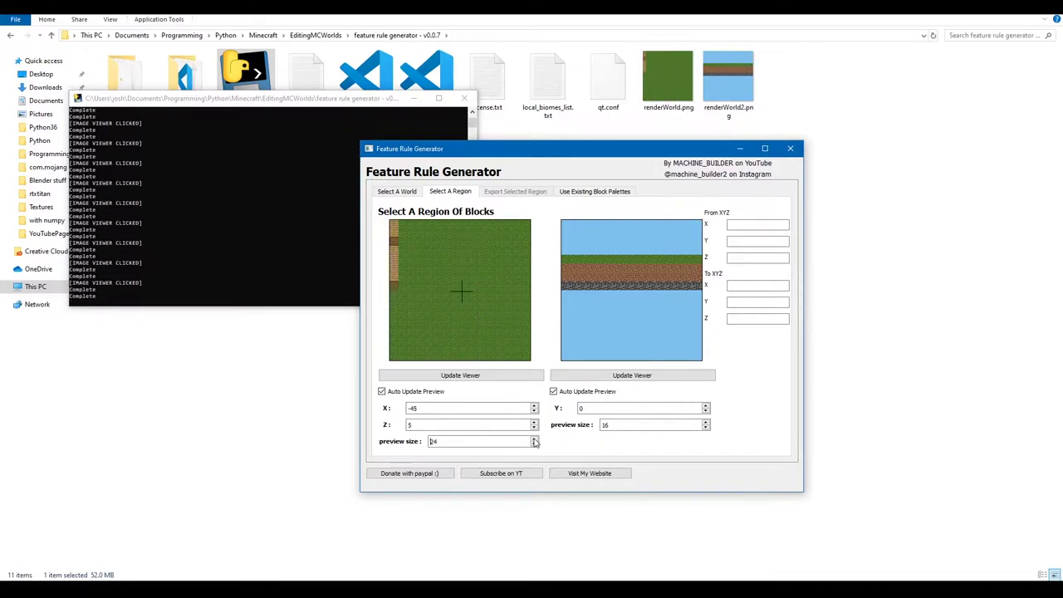
left_click(438, 362)
left_click(450, 356)
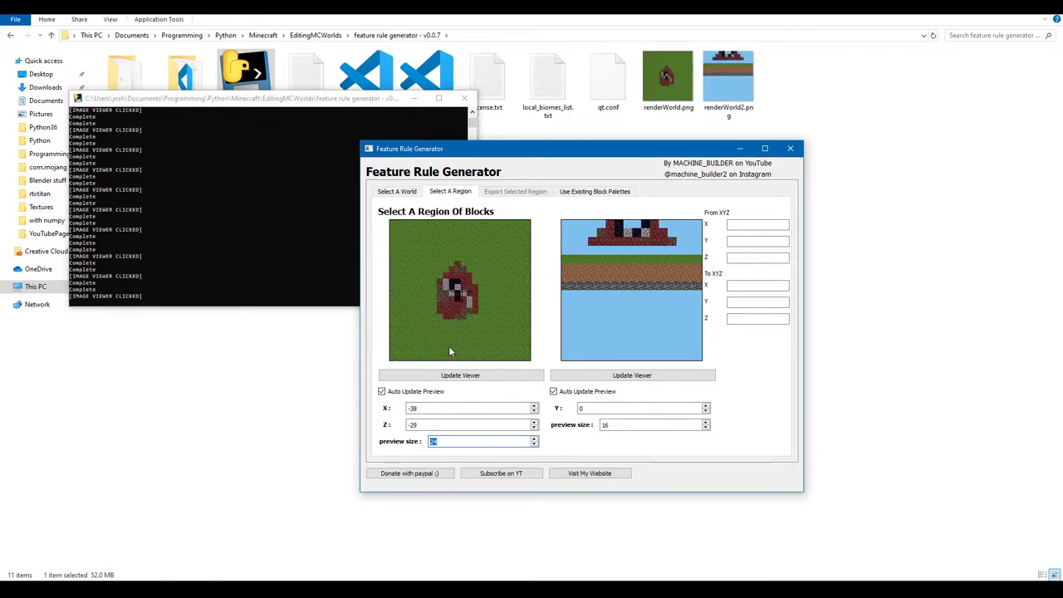
left_click(448, 345)
left_click(491, 336)
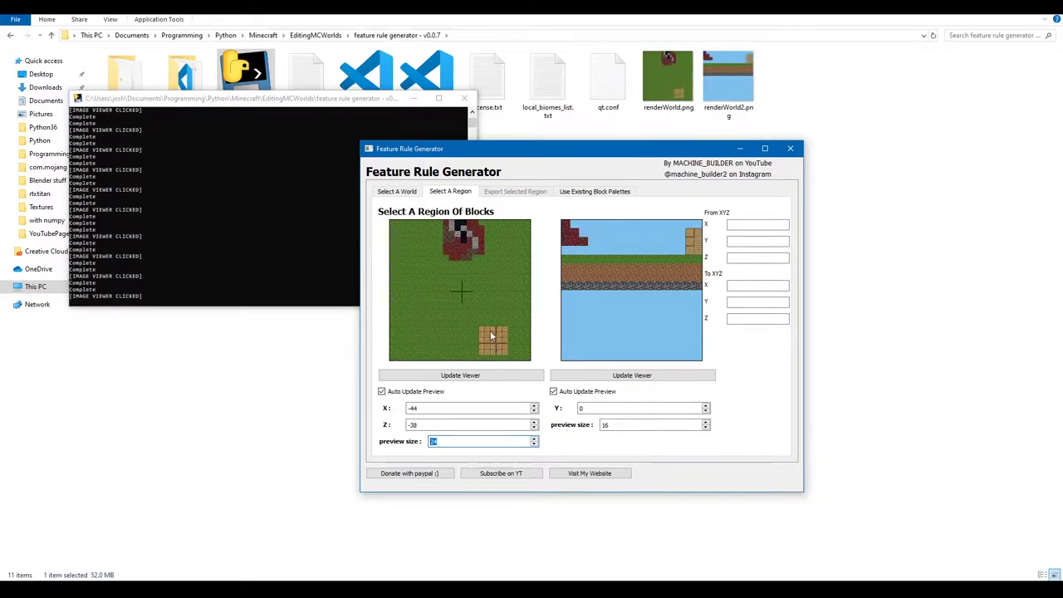
left_click(535, 439)
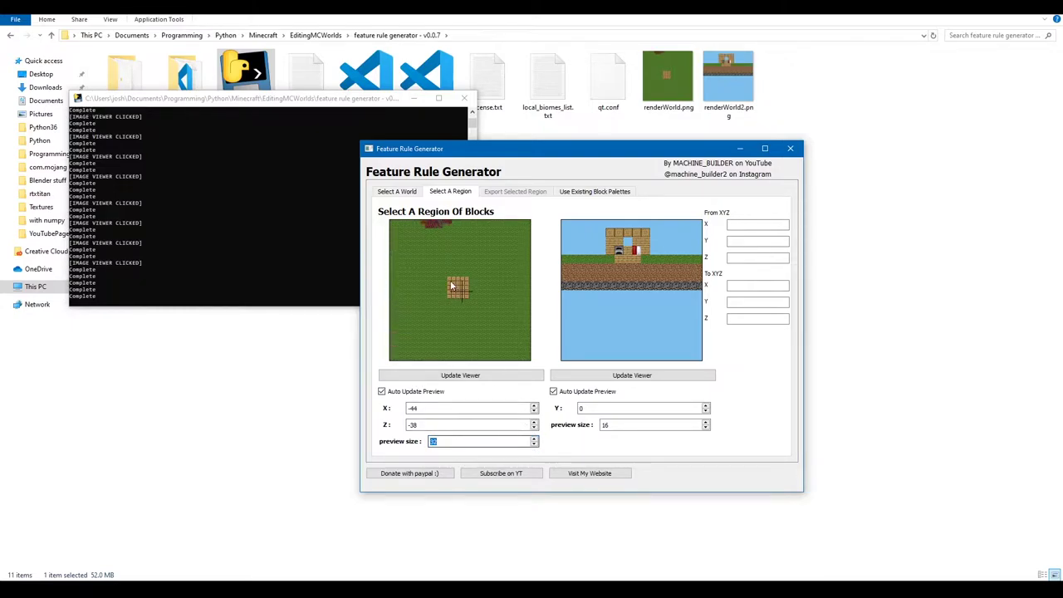
left_click(535, 439)
left_click(535, 445)
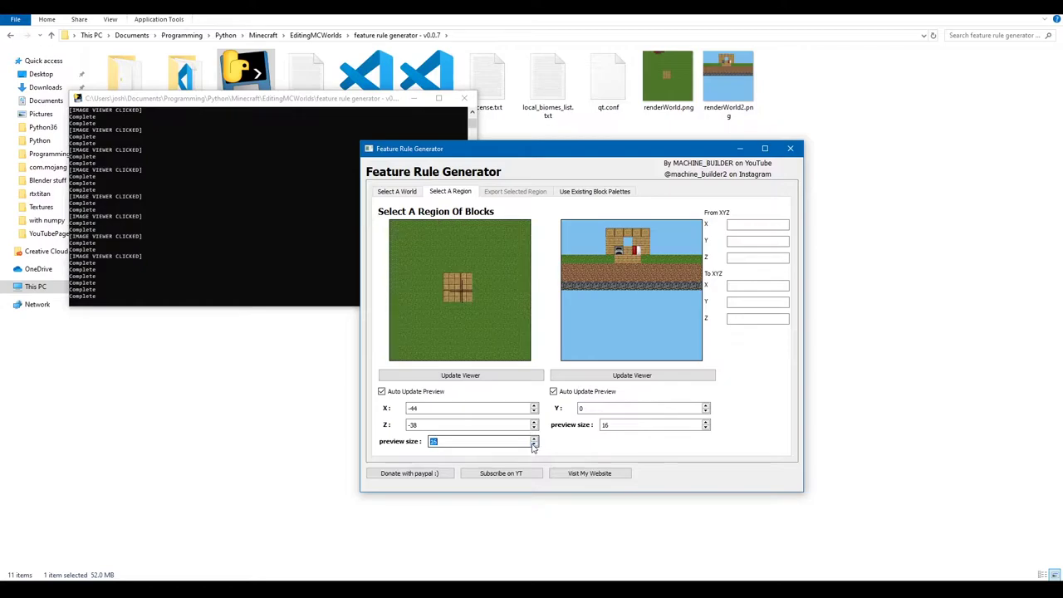
left_click(449, 282)
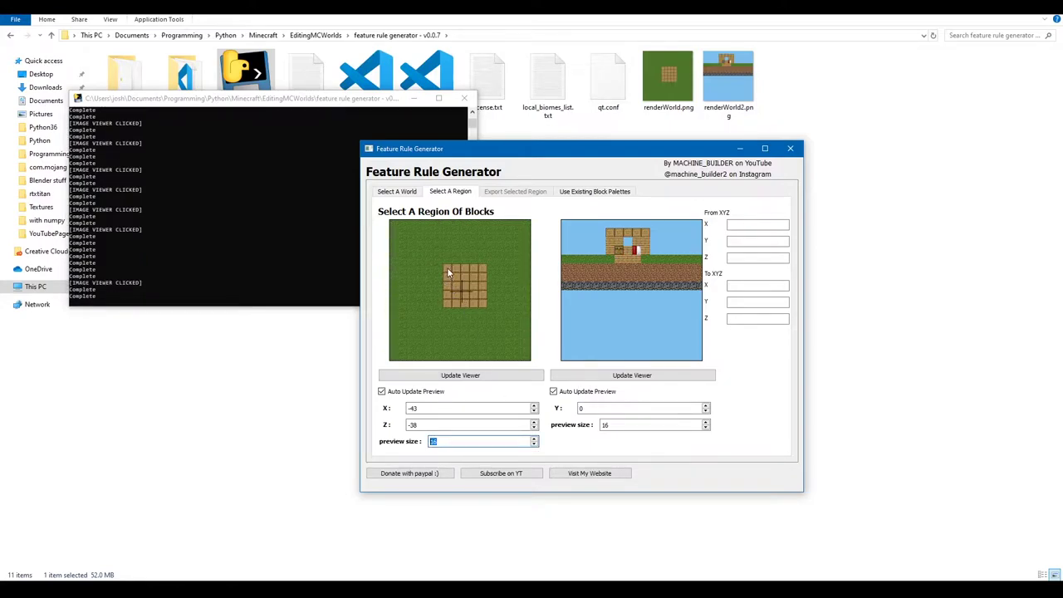
left_click(447, 269)
left_click(490, 322)
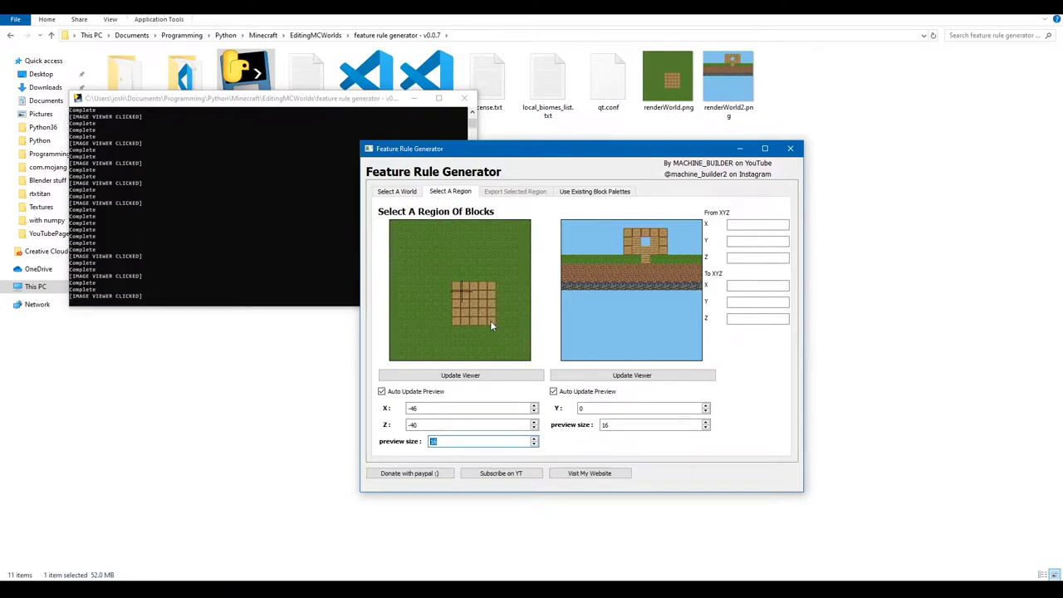
Select the wooden house's block region at X -44, Z -37, trying preview sizes 8–32 before settling on 16.
left_click(426, 253)
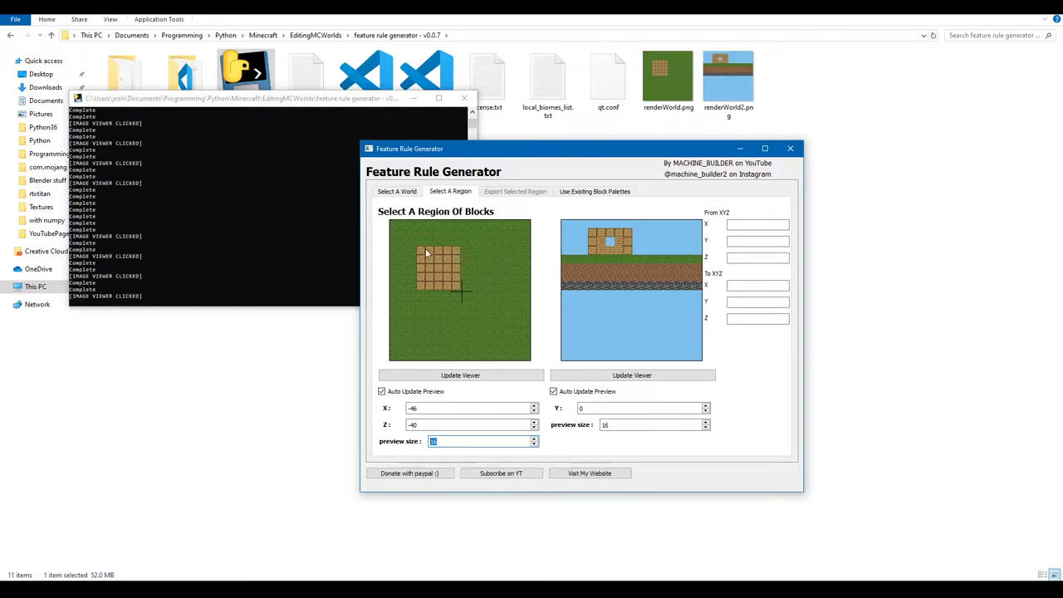
left_click(455, 286)
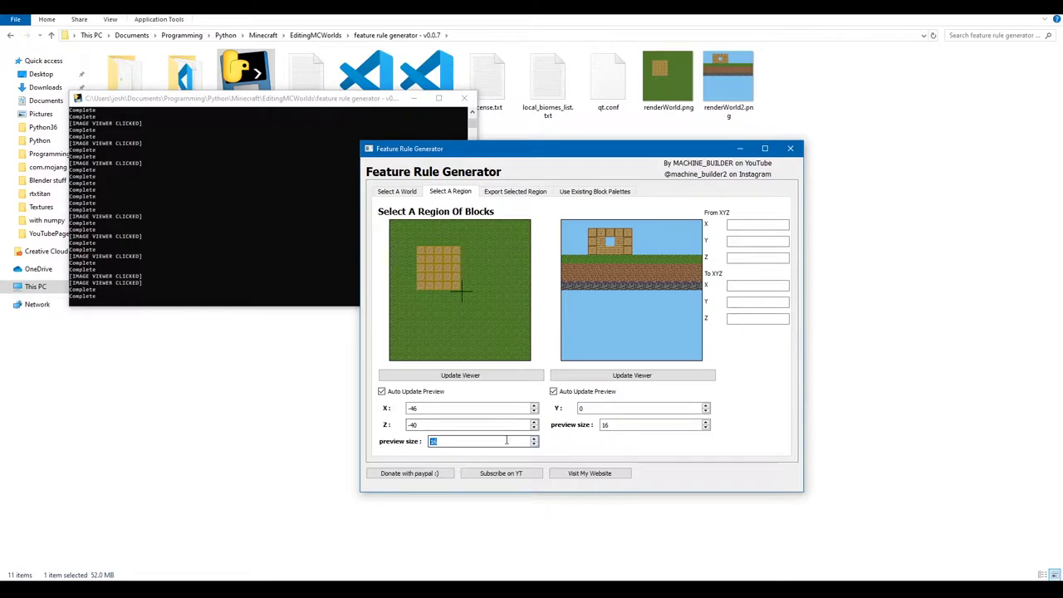
left_click(534, 445)
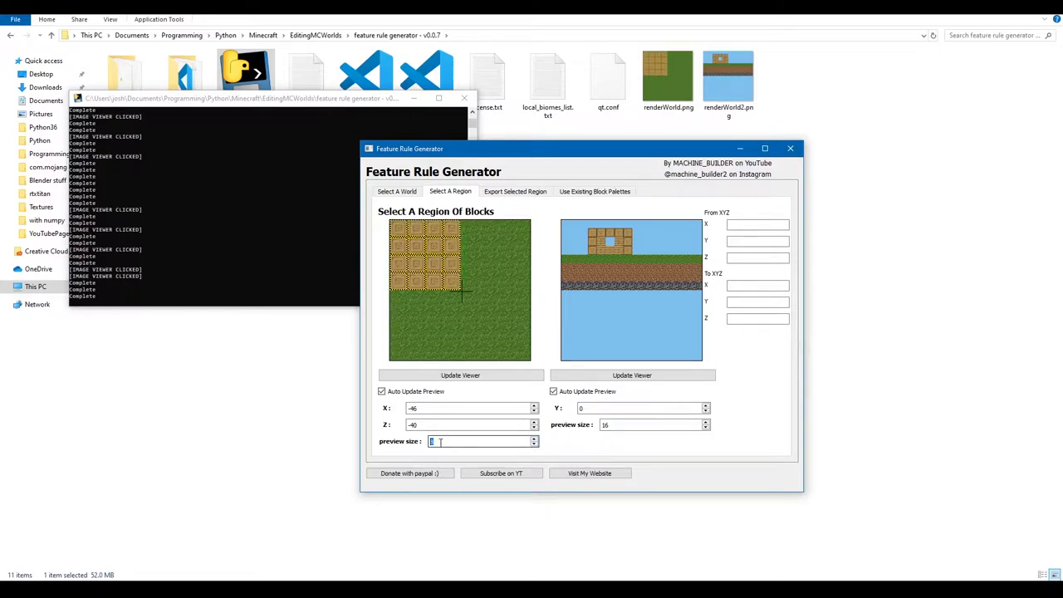
left_click(440, 296)
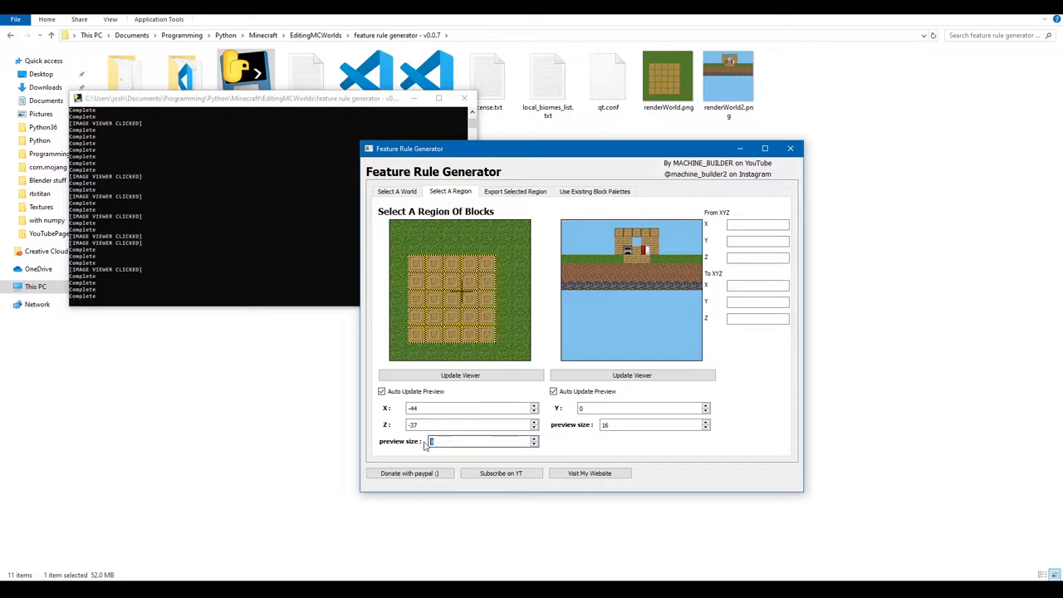
left_click(534, 439)
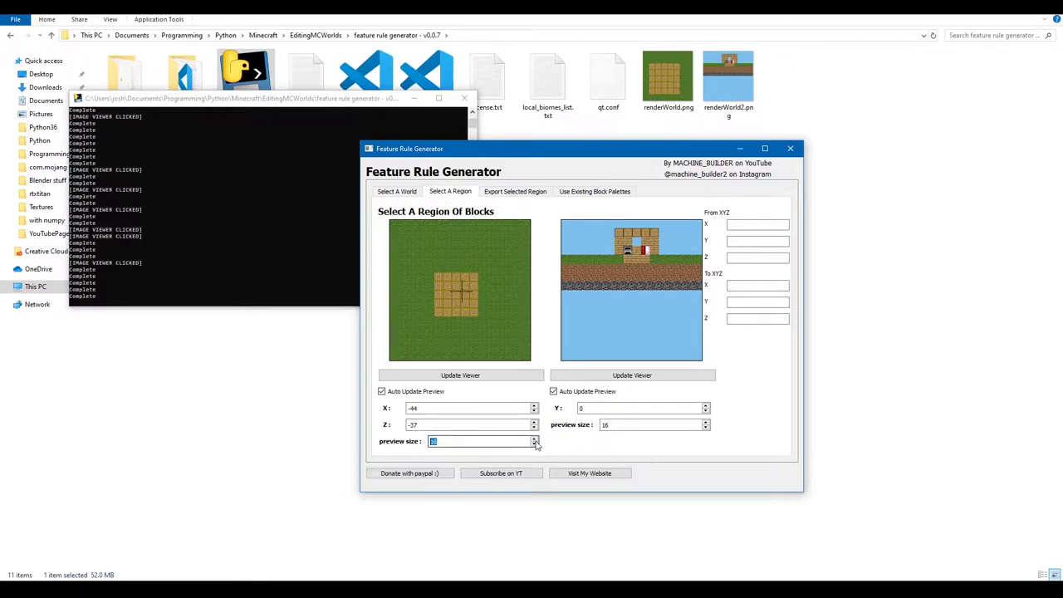
left_click(534, 440)
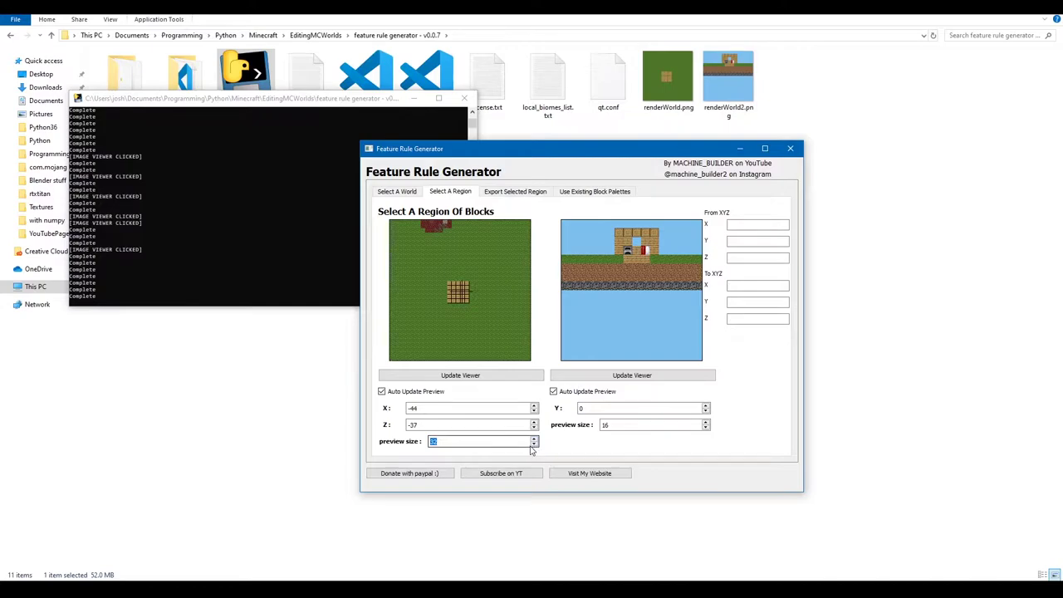
left_click(535, 445)
left_click(535, 446)
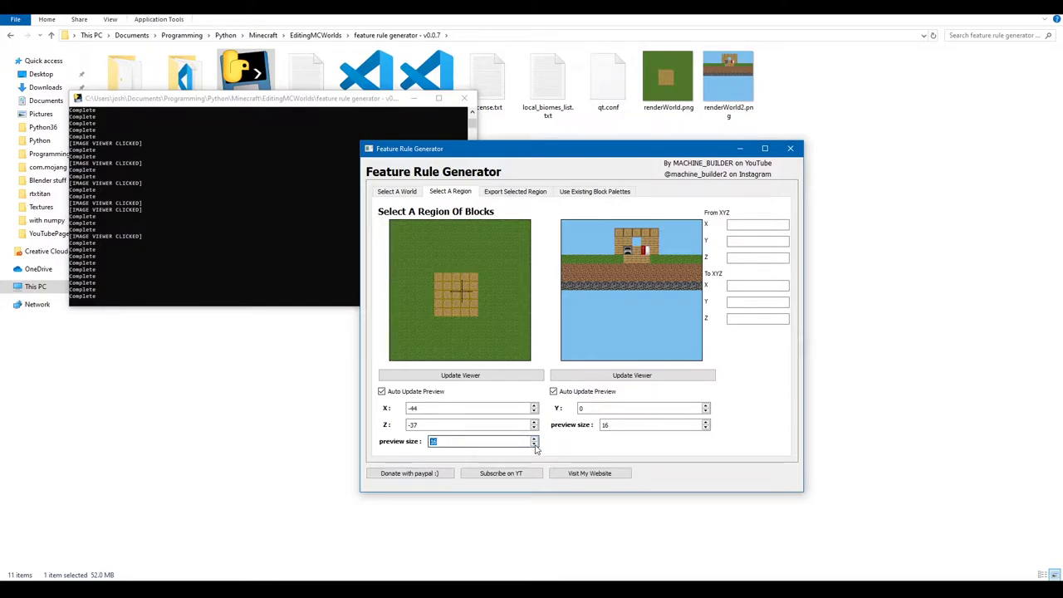
Enter 00 in the X coordinate, then recentre the map on the house at X -44, Z -38.
double_click(423, 408)
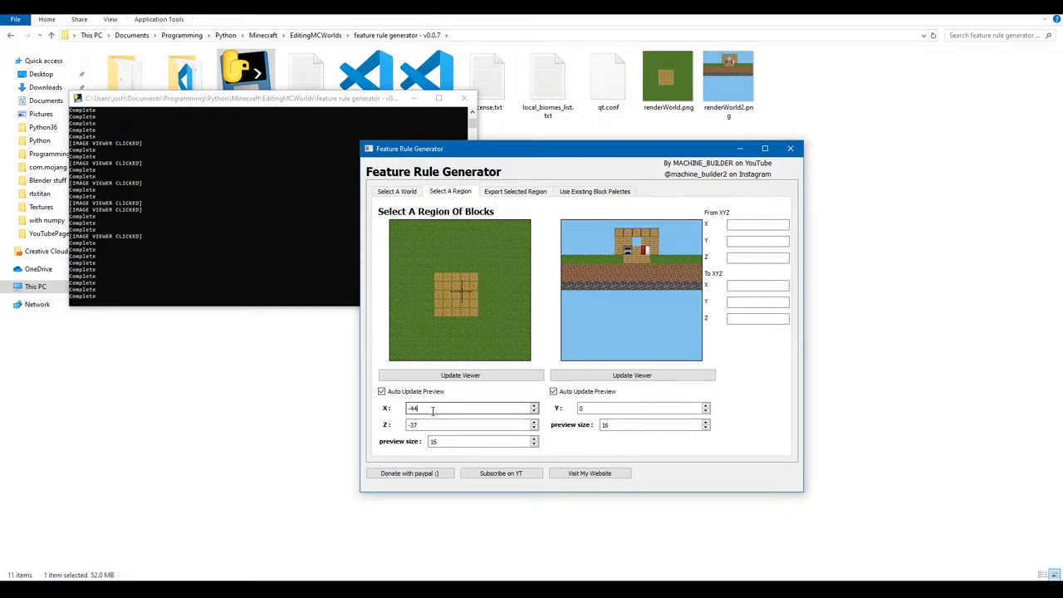
type("00")
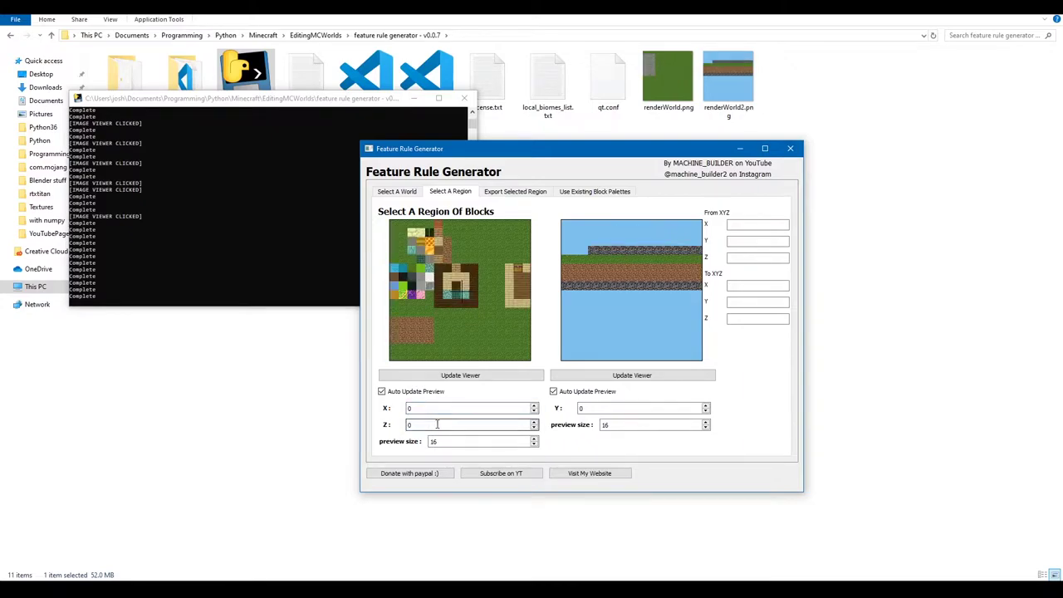
left_click(469, 306)
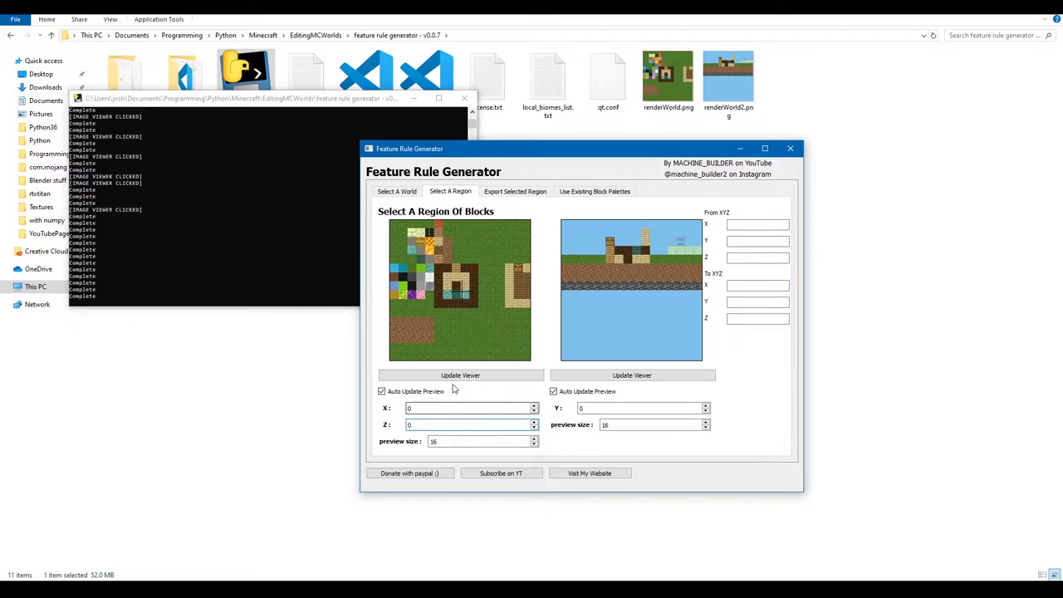
left_click(516, 312)
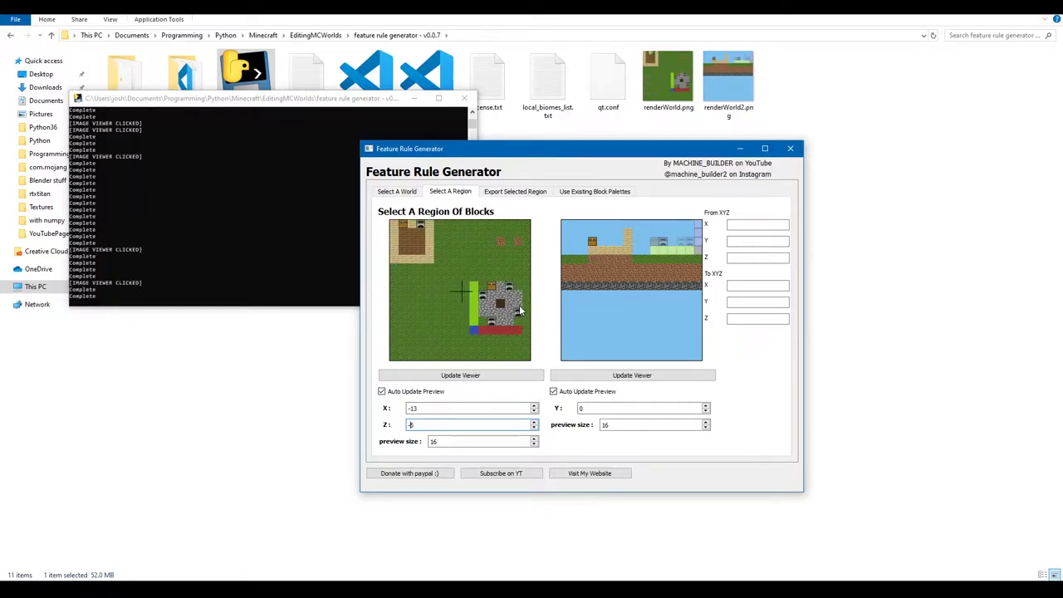
left_click(514, 315)
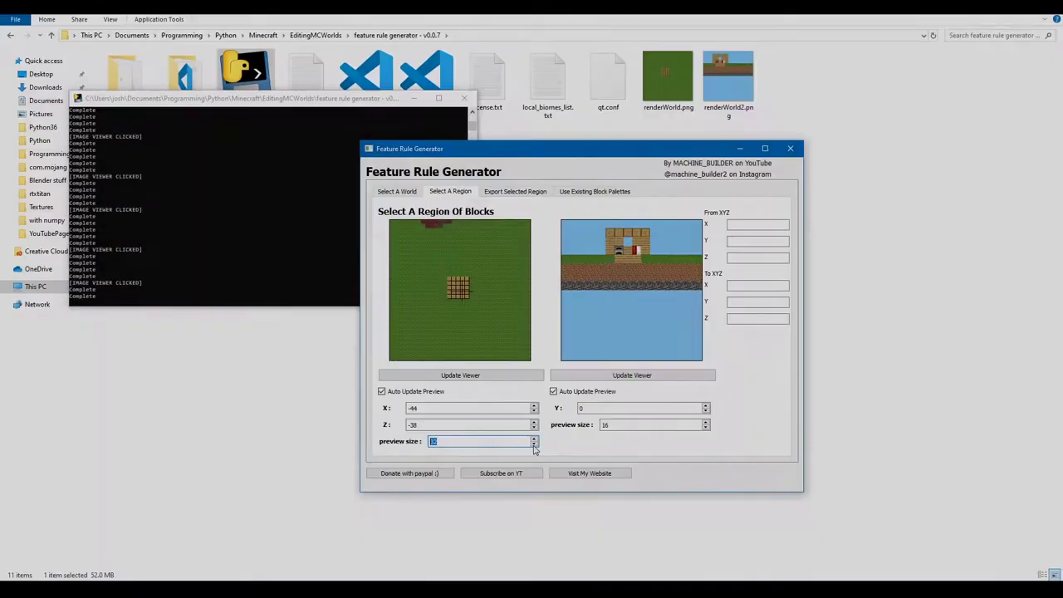
Raise the side view's Y level and zoom both previews in to size 8 on the house.
key("Down")
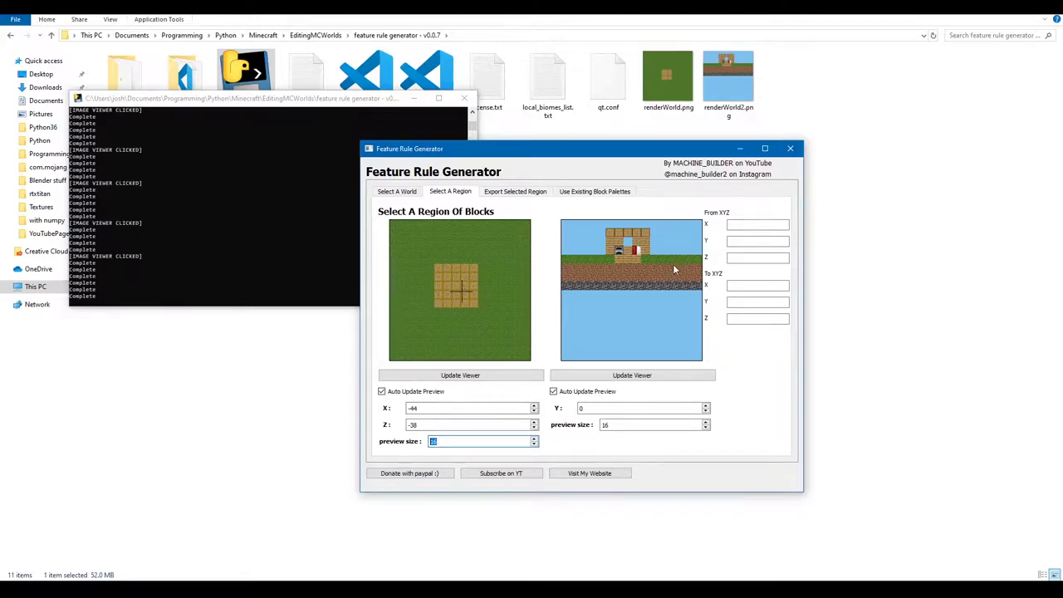
left_click(706, 405)
left_click(706, 405)
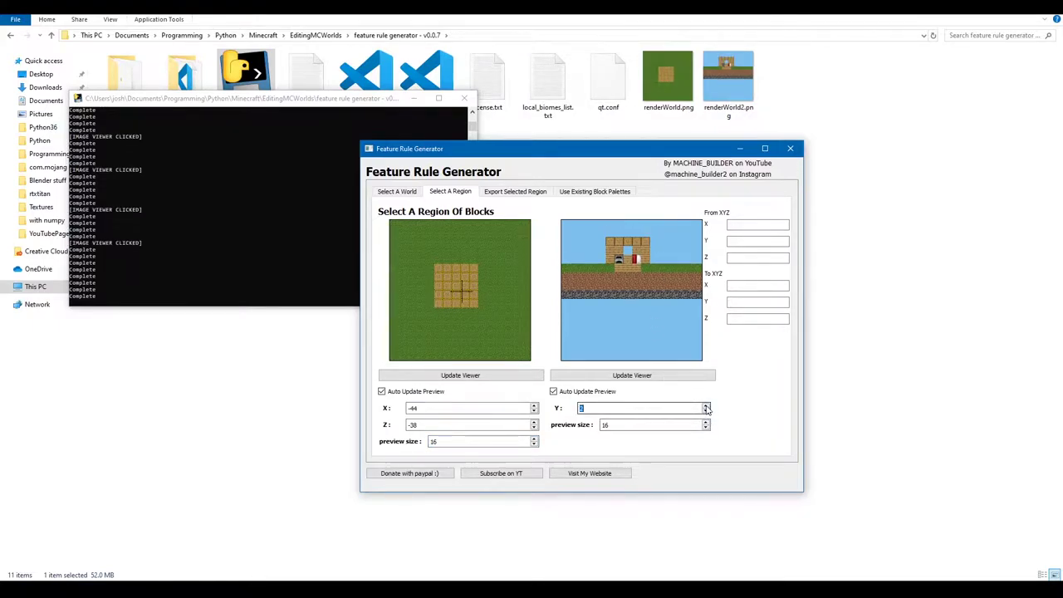
left_click(637, 272)
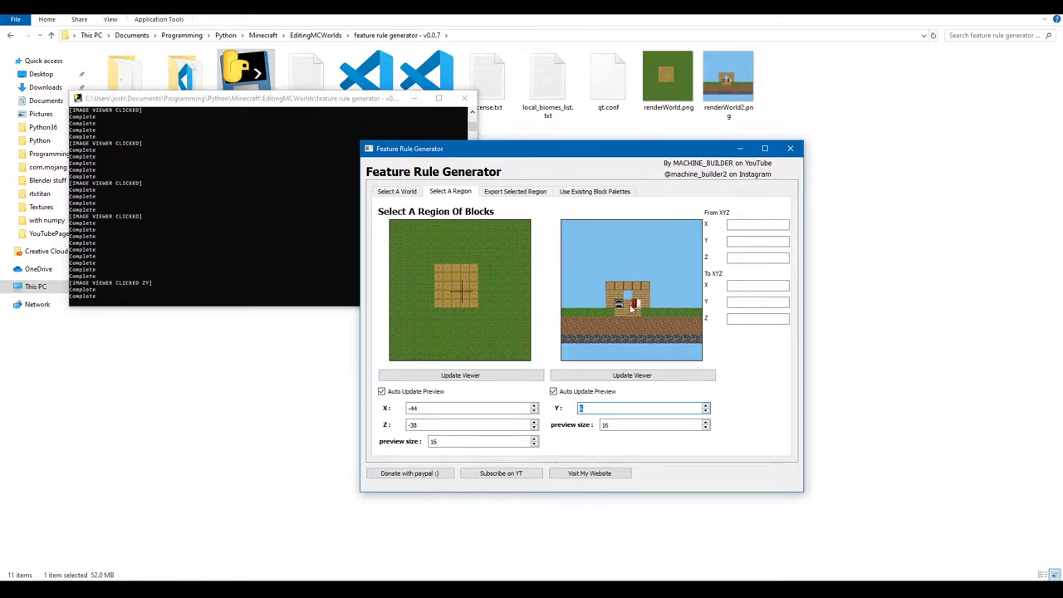
left_click(706, 429)
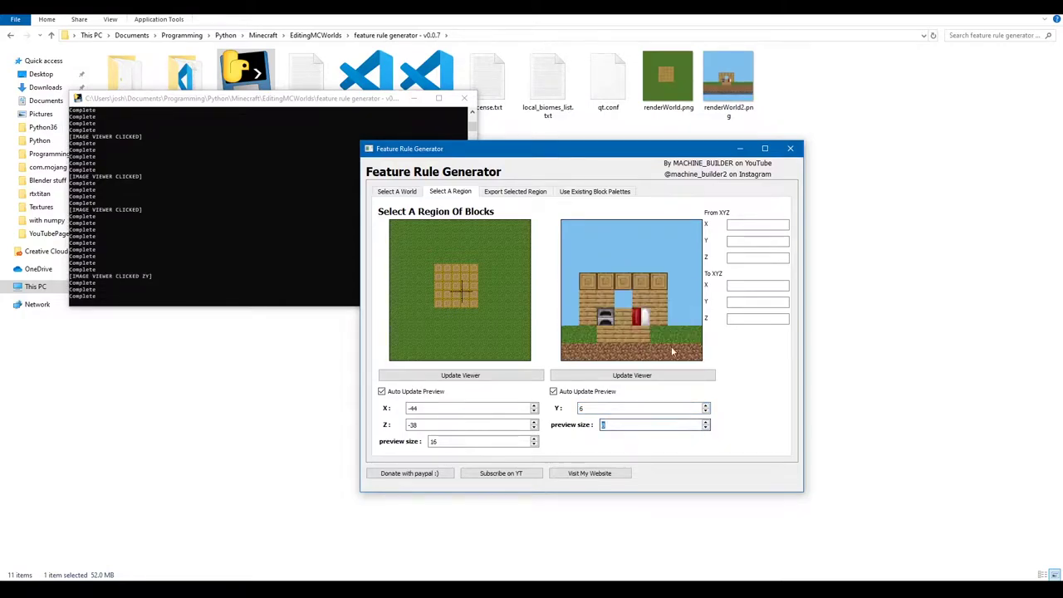
left_click(534, 445)
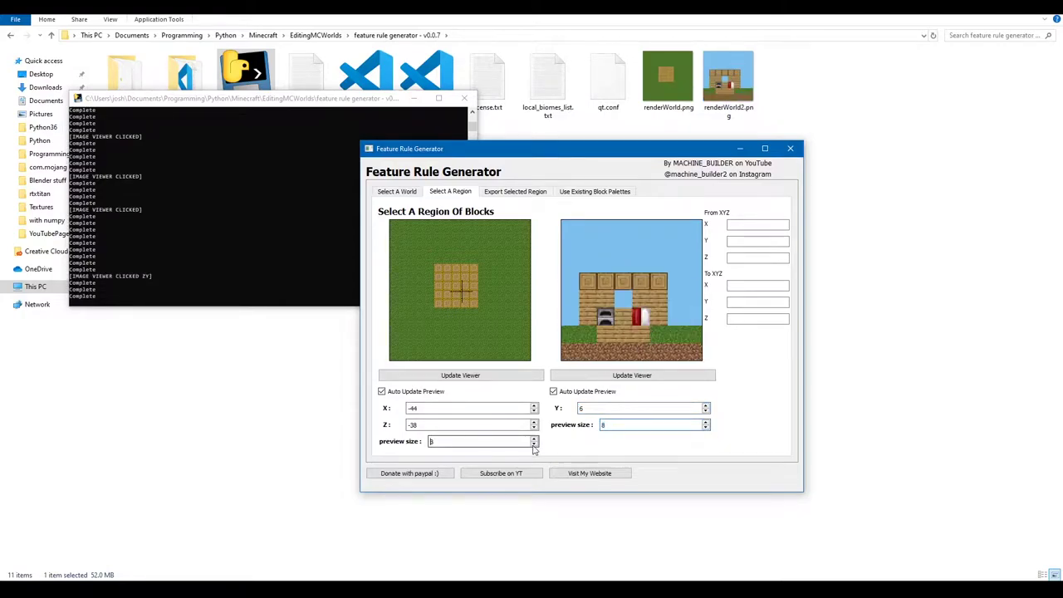
Mark the house corners from (-46,3,-40) to (-42,6,-36) and open the Export Selected Region tab.
left_click(603, 280)
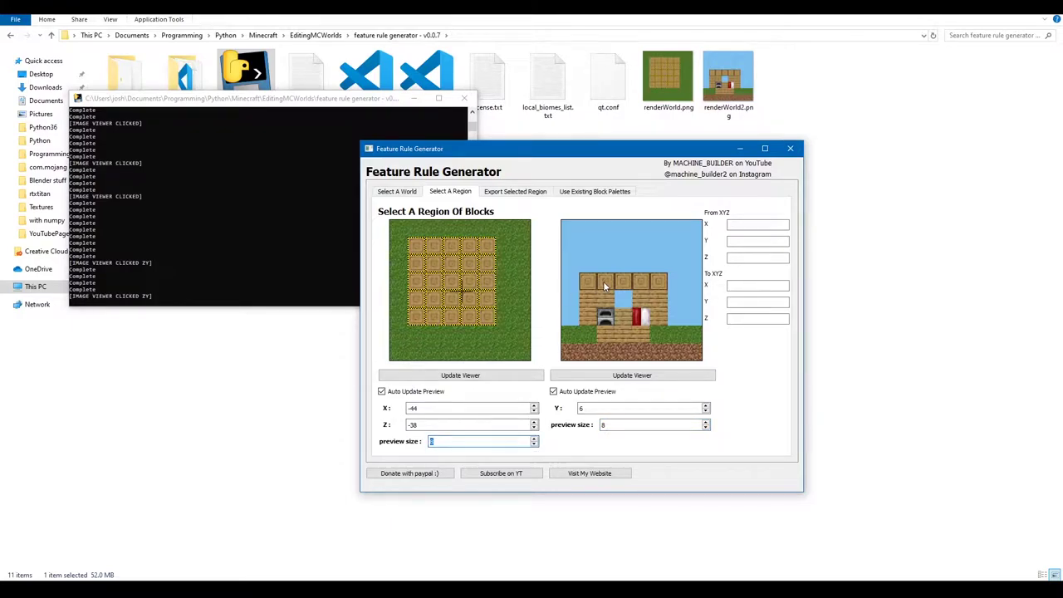
left_click(607, 337)
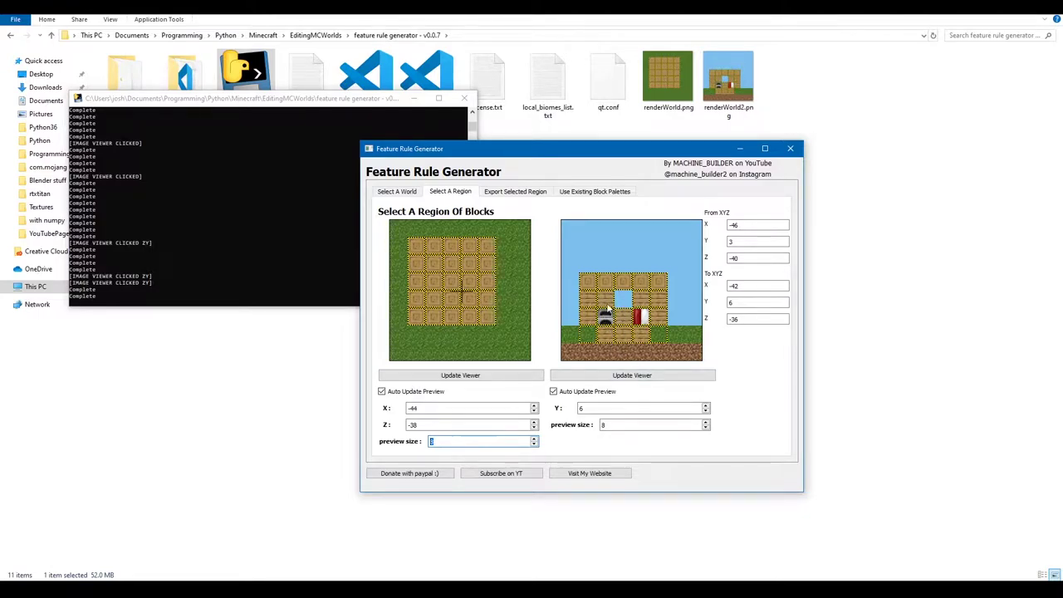
left_click_drag(742, 231, 733, 259)
left_click(748, 261)
left_click(507, 193)
key("Left")
key("Right")
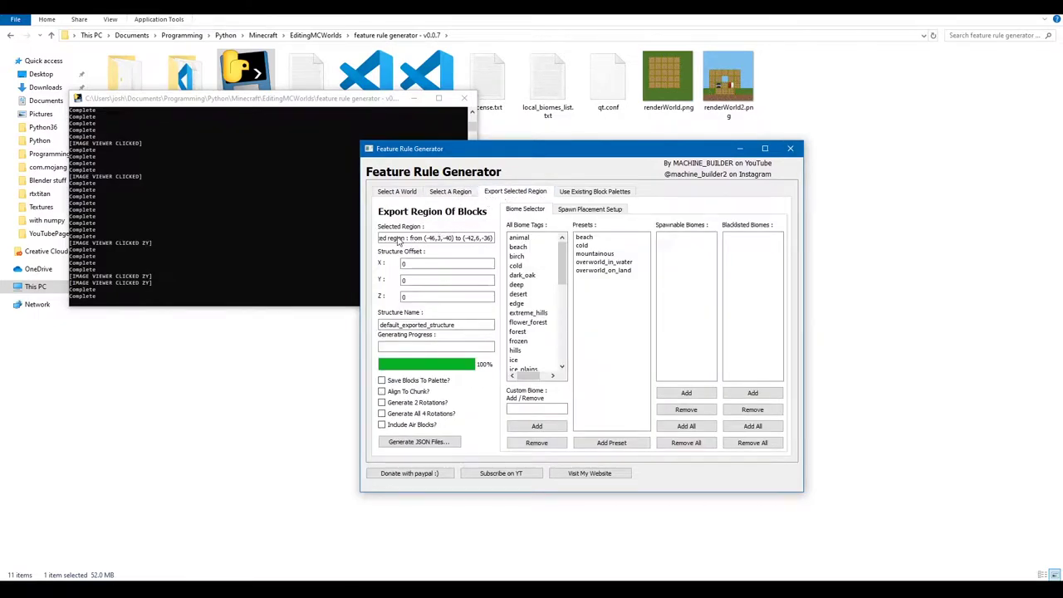
Replace the default structure name with small_house_001 and tick Save Blocks To Palette?
left_click_drag(425, 241, 496, 241)
left_click(486, 243)
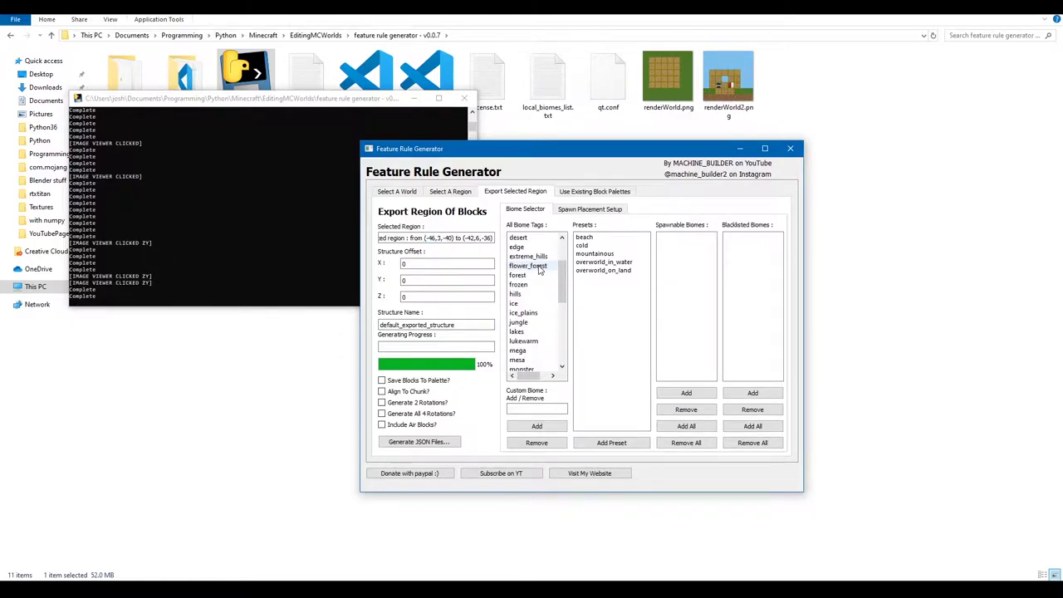
left_click_drag(490, 325, 352, 323)
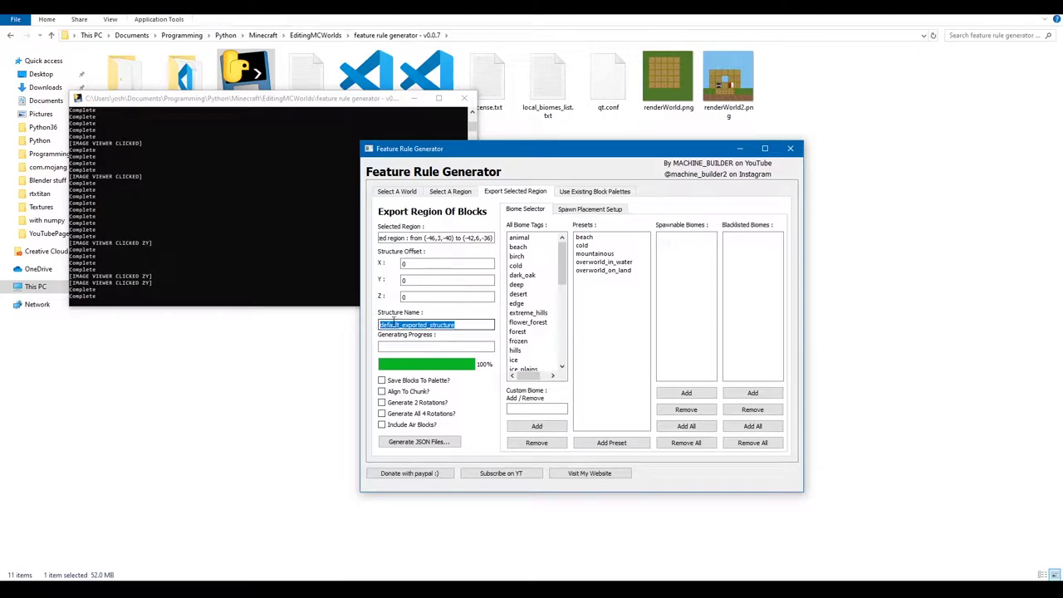
type("small_house_001")
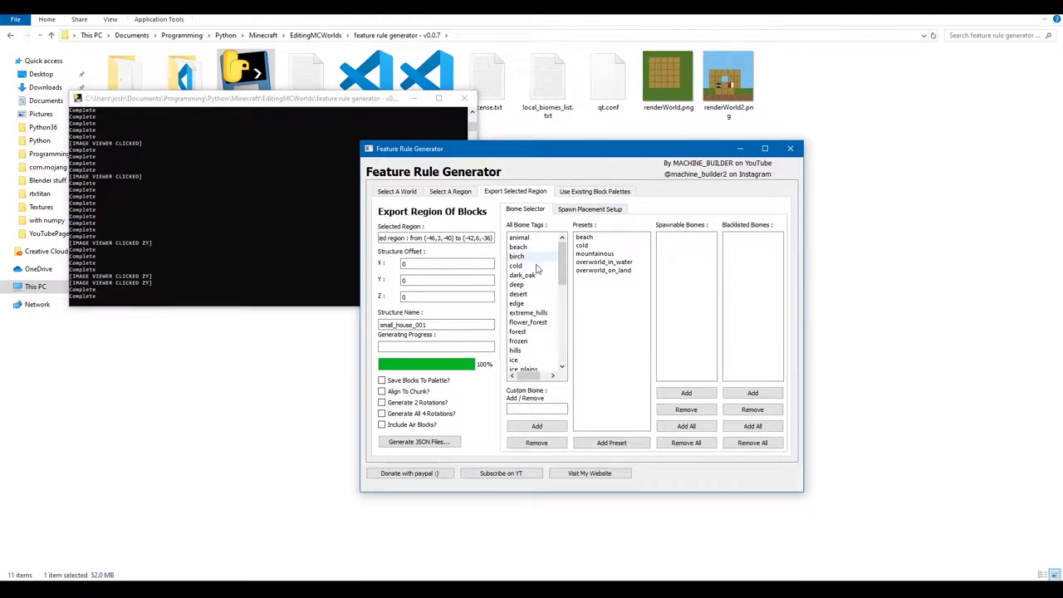
left_click(382, 380)
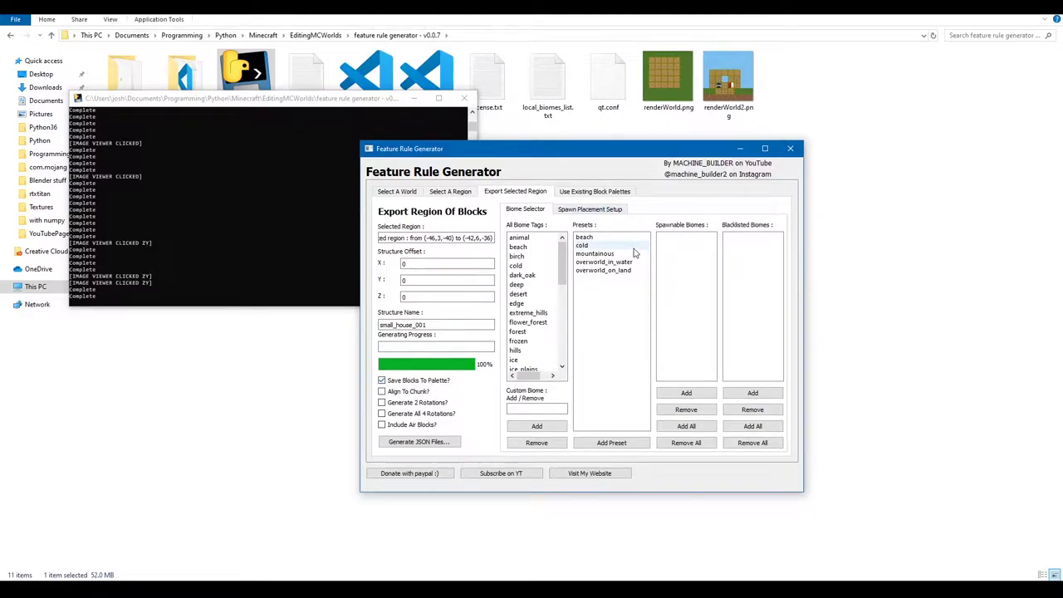
scroll(536, 257, "down", 5)
scroll(533, 266, "down", 4)
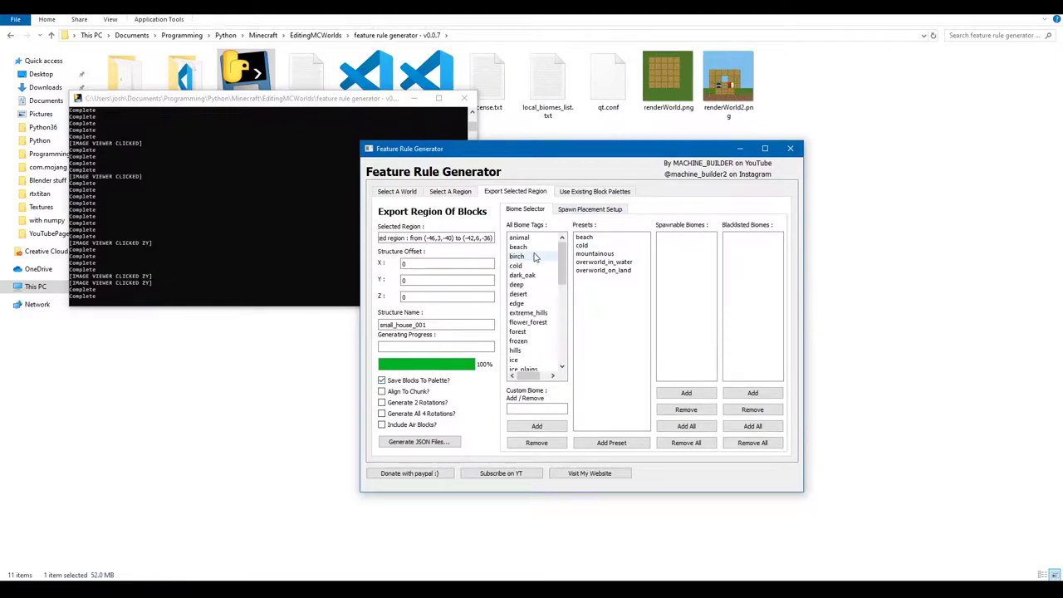
scroll(531, 282, "up", 9)
left_click(521, 248)
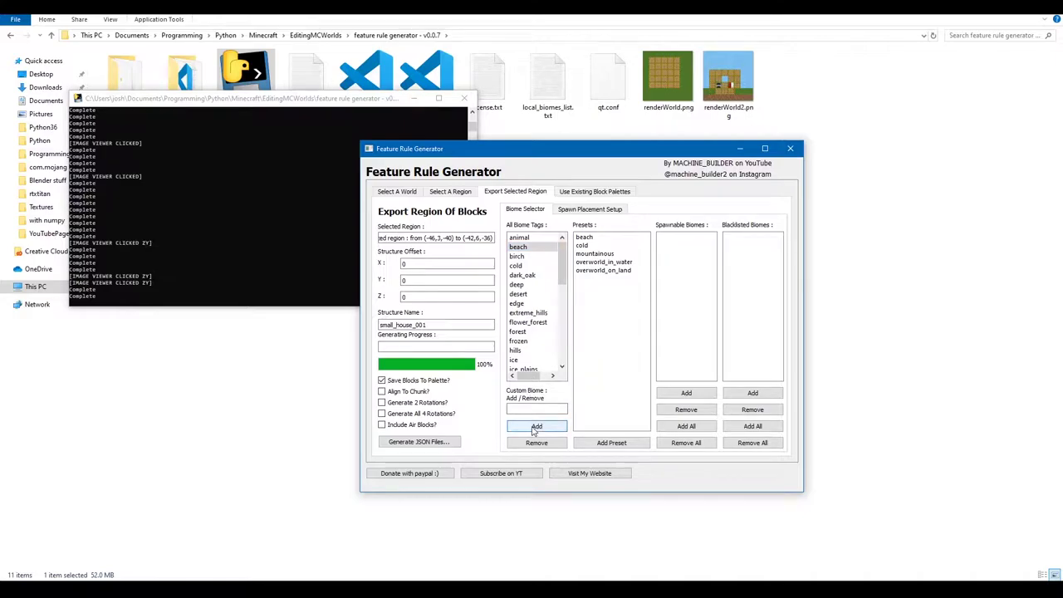
scroll(532, 321, "down", 6)
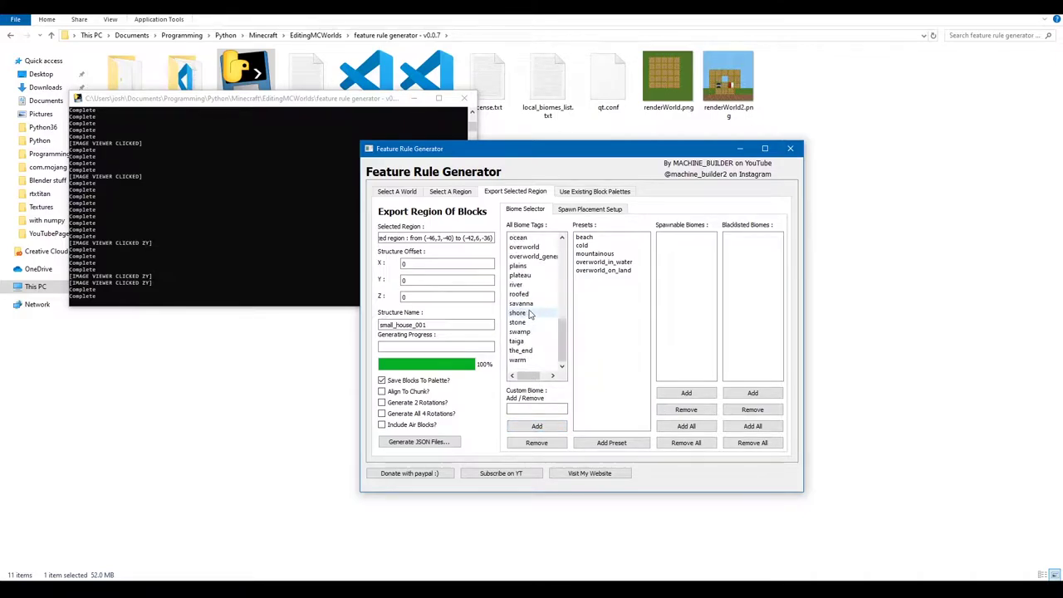
scroll(536, 332, "up", 6)
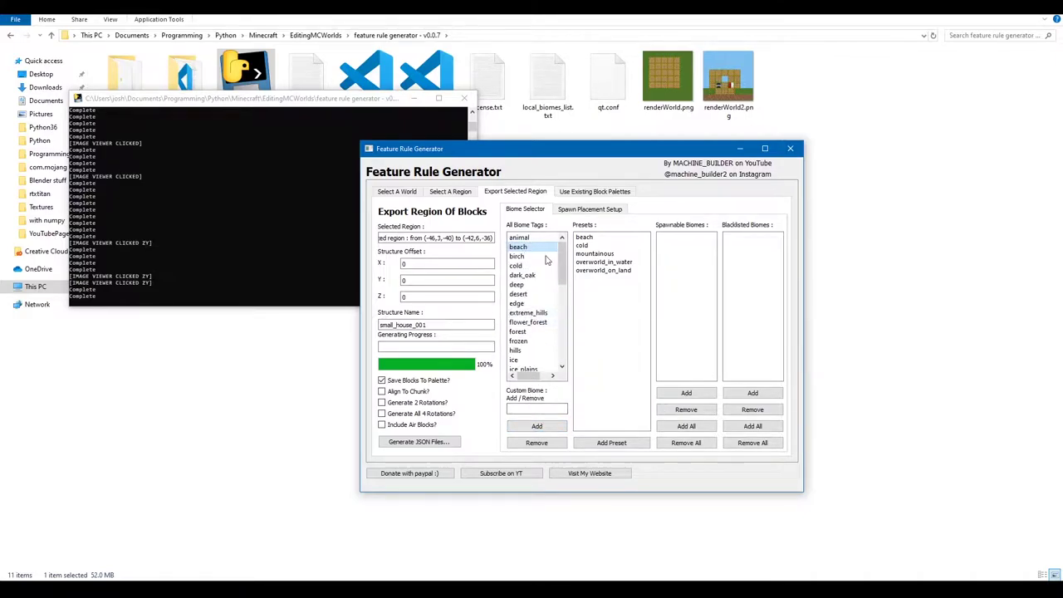
left_click(688, 395)
left_click(671, 241)
left_click(676, 242)
left_click(686, 409)
left_click(694, 394)
left_click(688, 430)
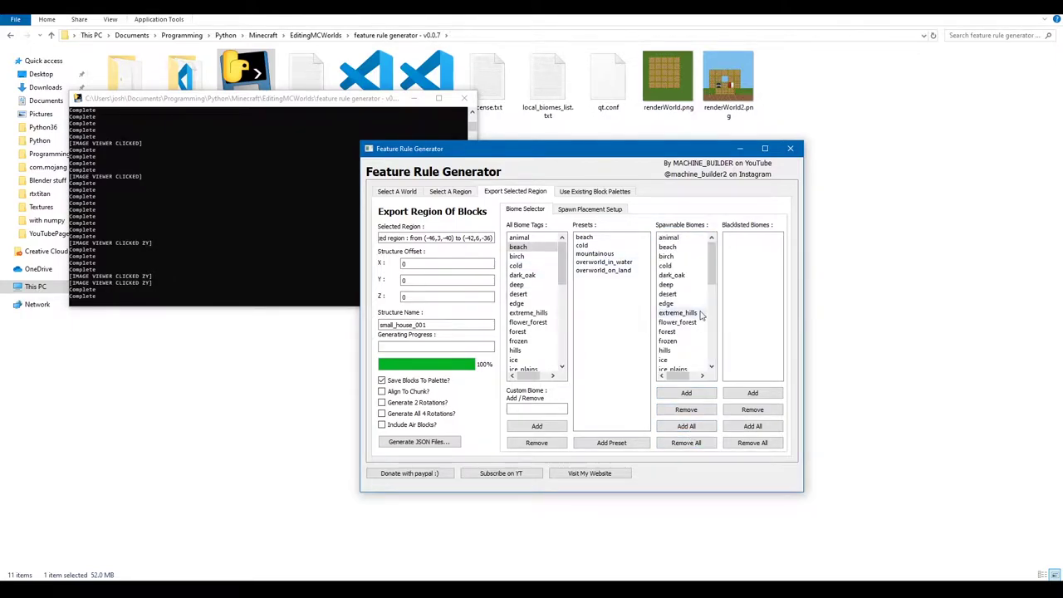
scroll(698, 320, "down", 5)
scroll(697, 320, "up", 4)
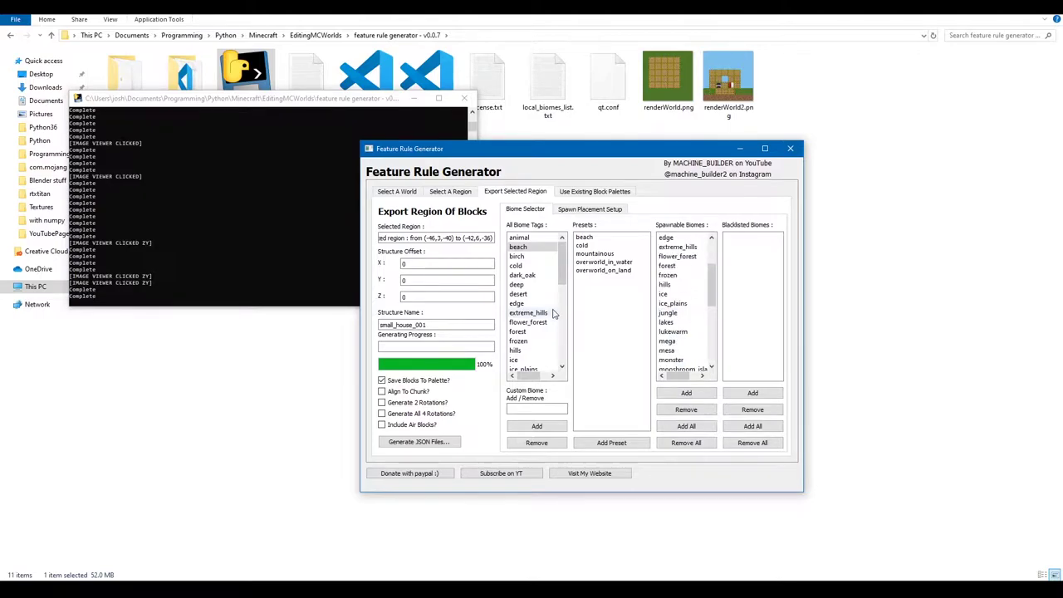
left_click(686, 443)
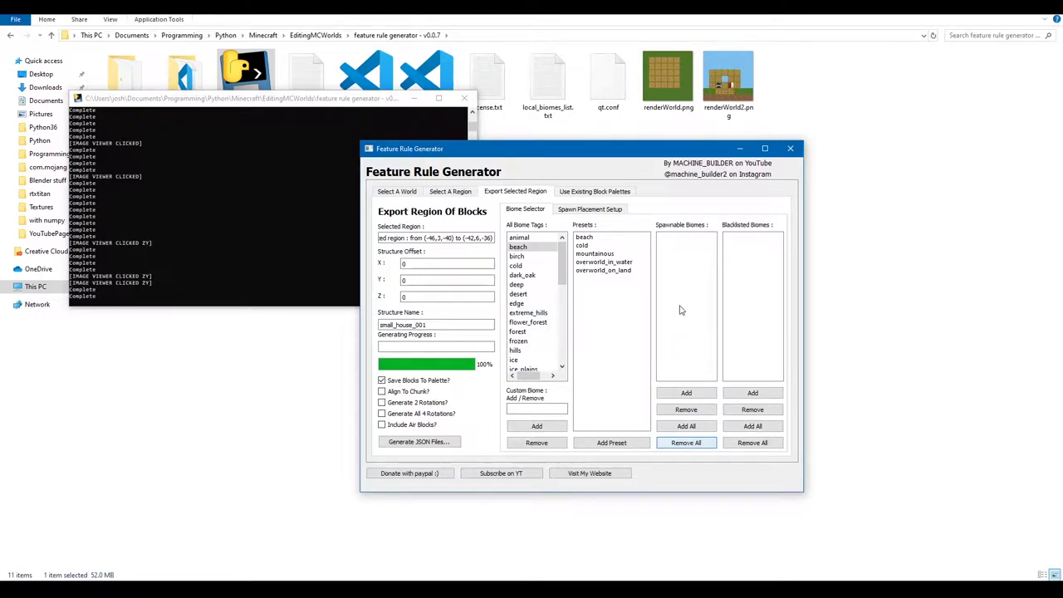
left_click(688, 394)
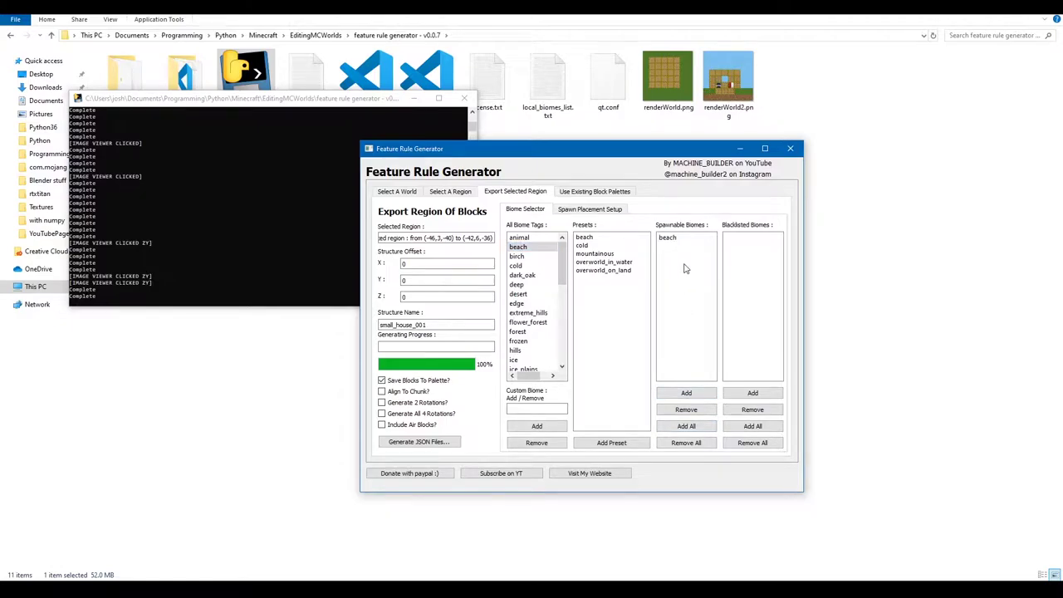
left_click(516, 255)
left_click(687, 395)
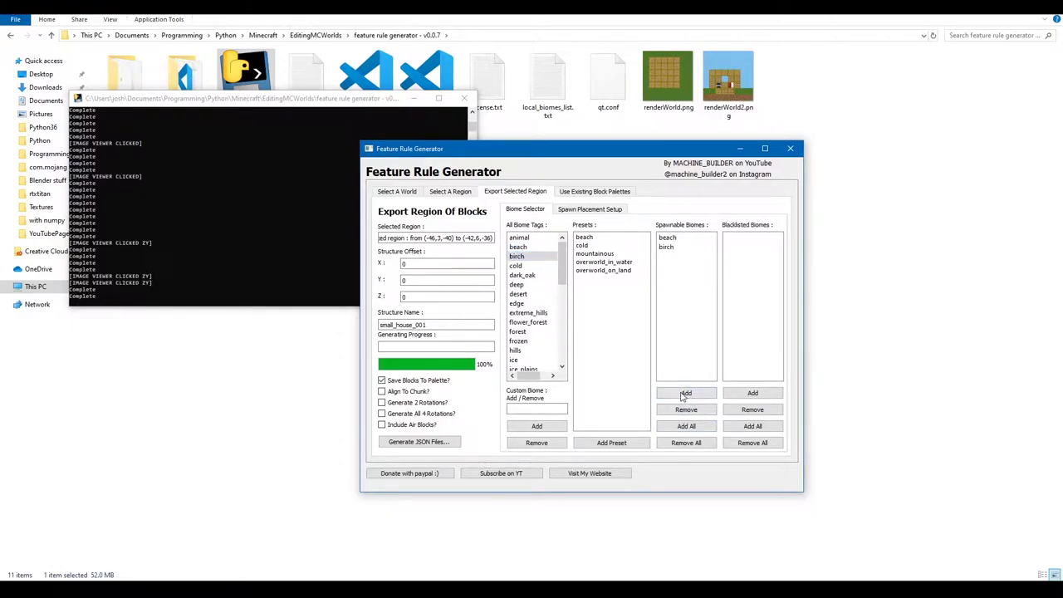
left_click(688, 446)
scroll(536, 278, "down", 6)
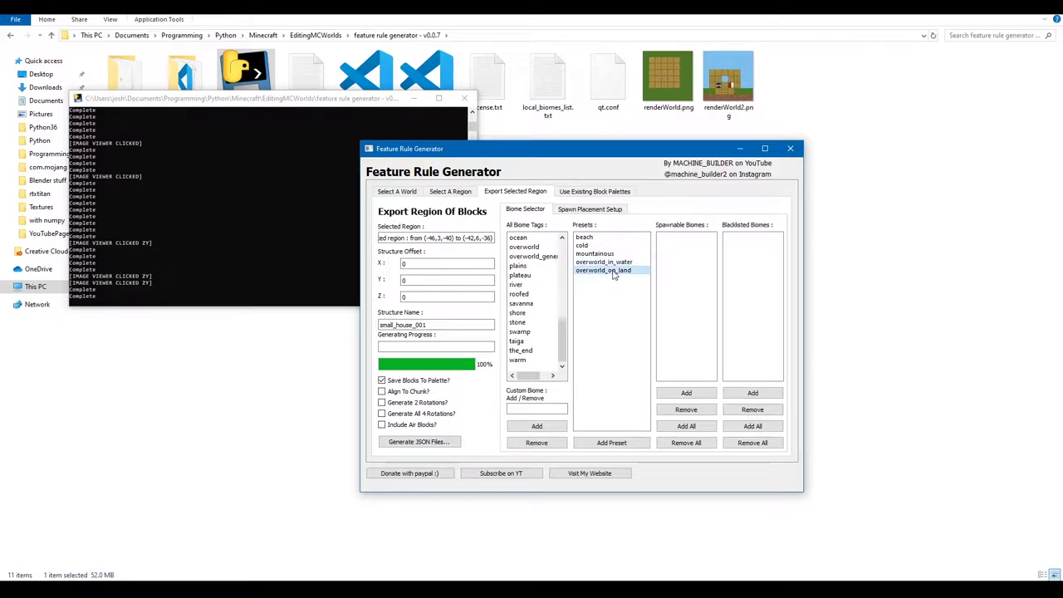
left_click(592, 272)
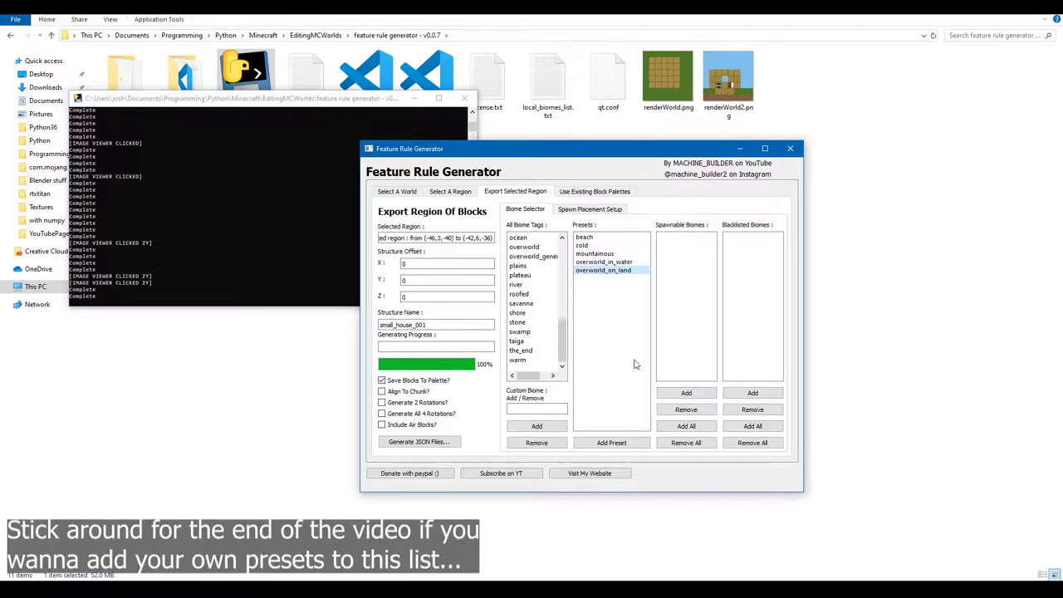
left_click(611, 442)
left_click(687, 247)
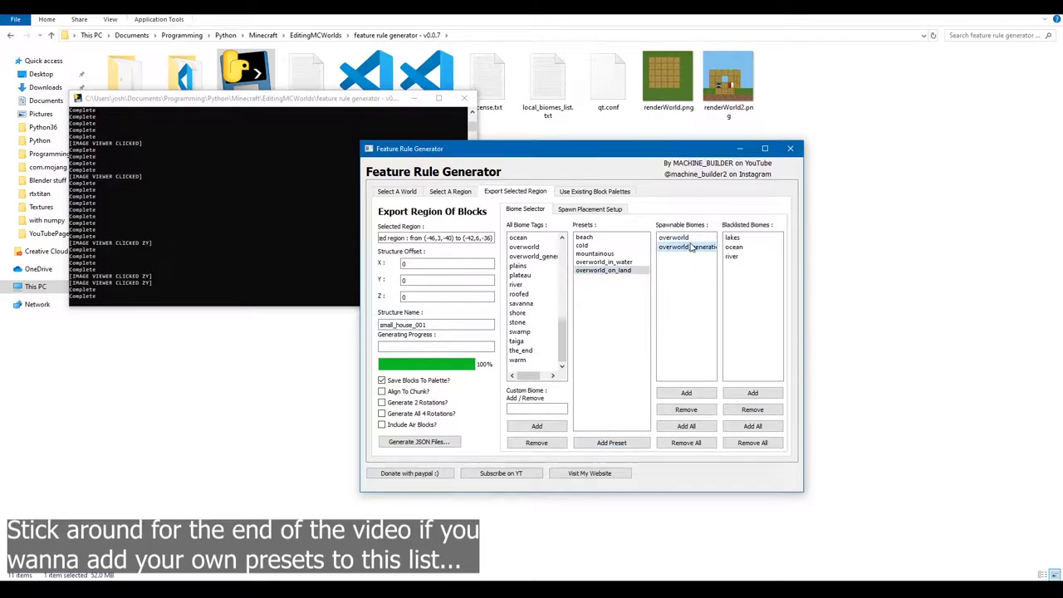
left_click(735, 247)
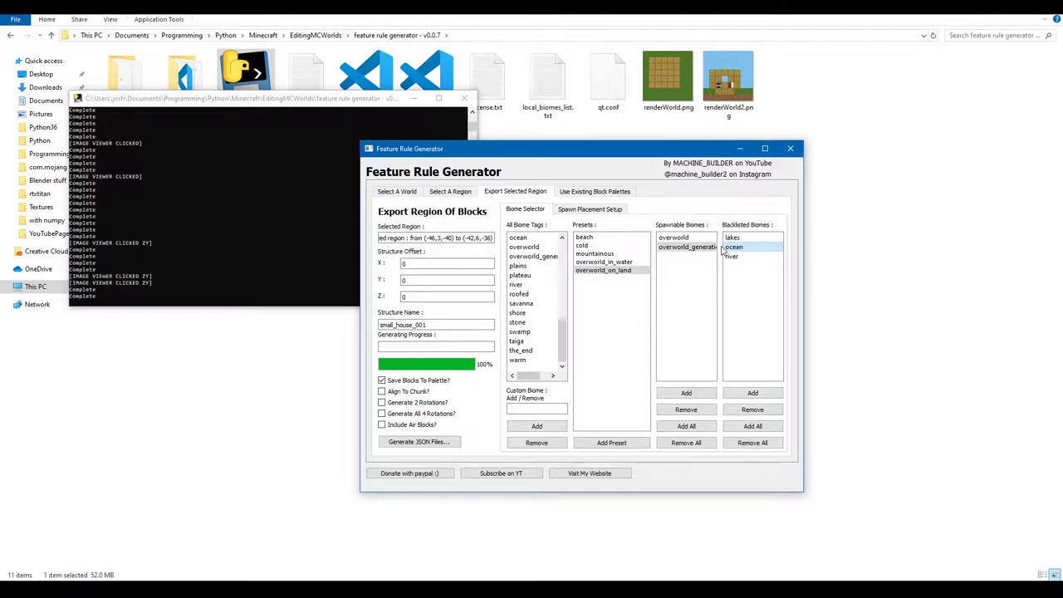
left_click(686, 239)
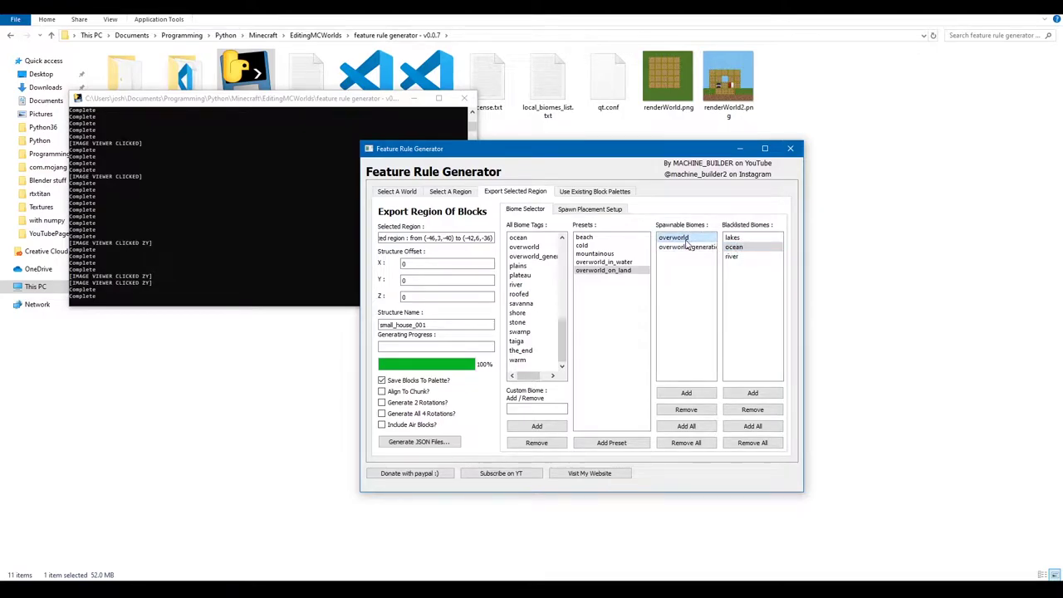
left_click(734, 246)
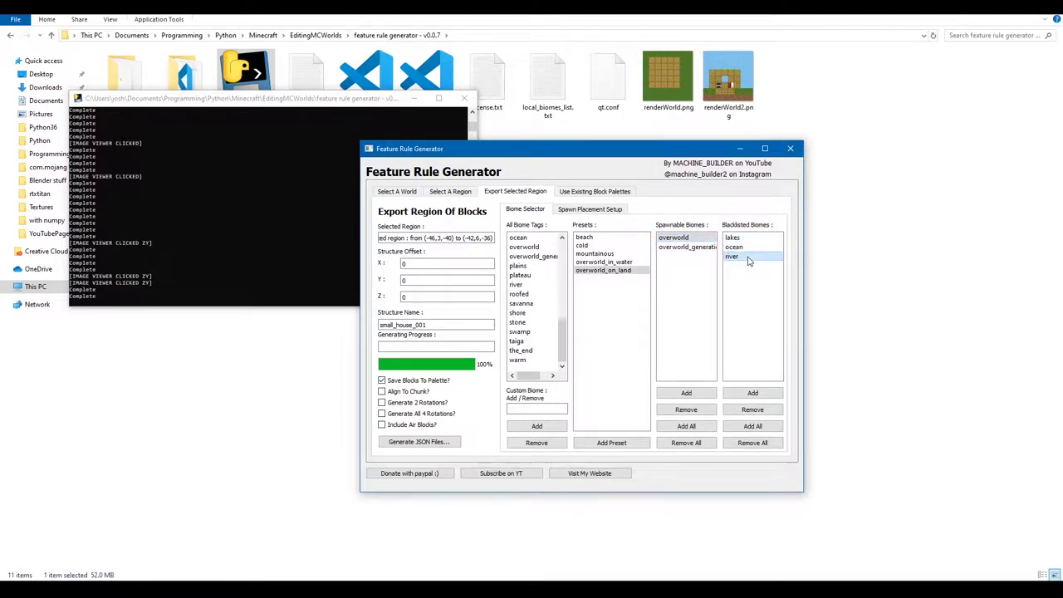
left_click(732, 238)
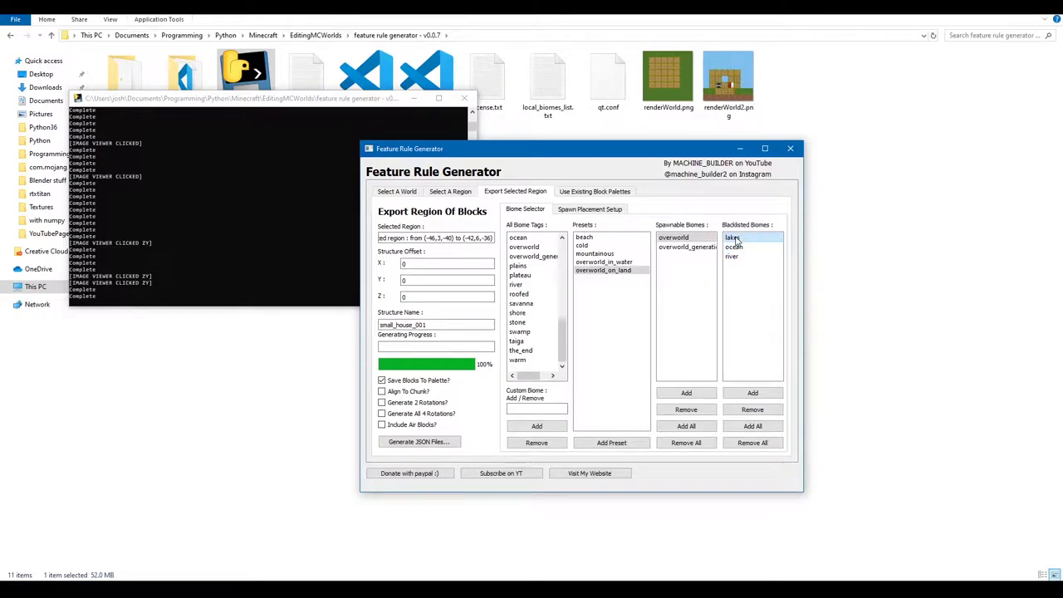
left_click(738, 247)
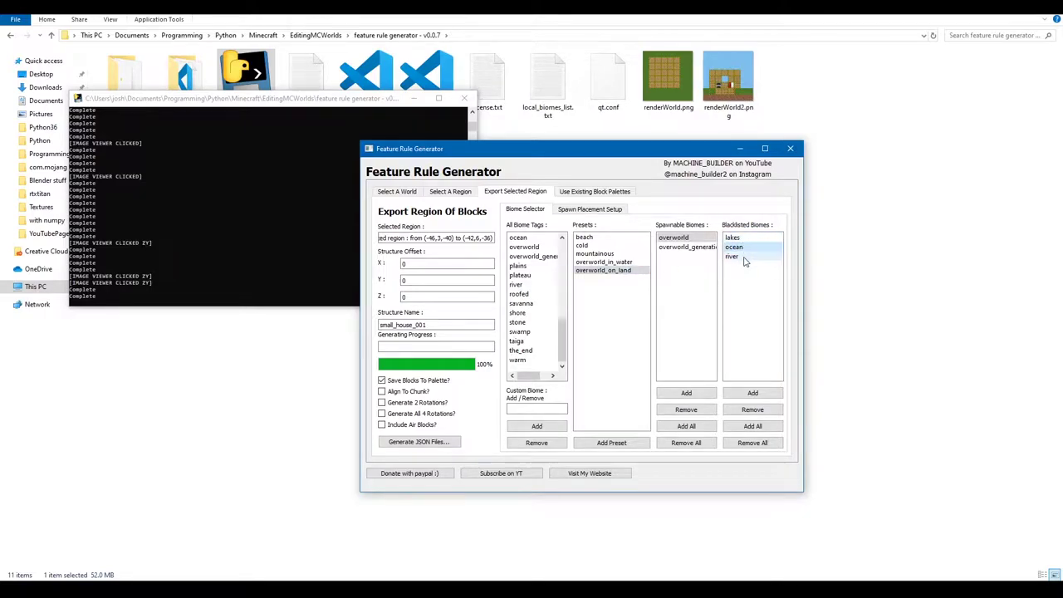
left_click(685, 248)
left_click(681, 241)
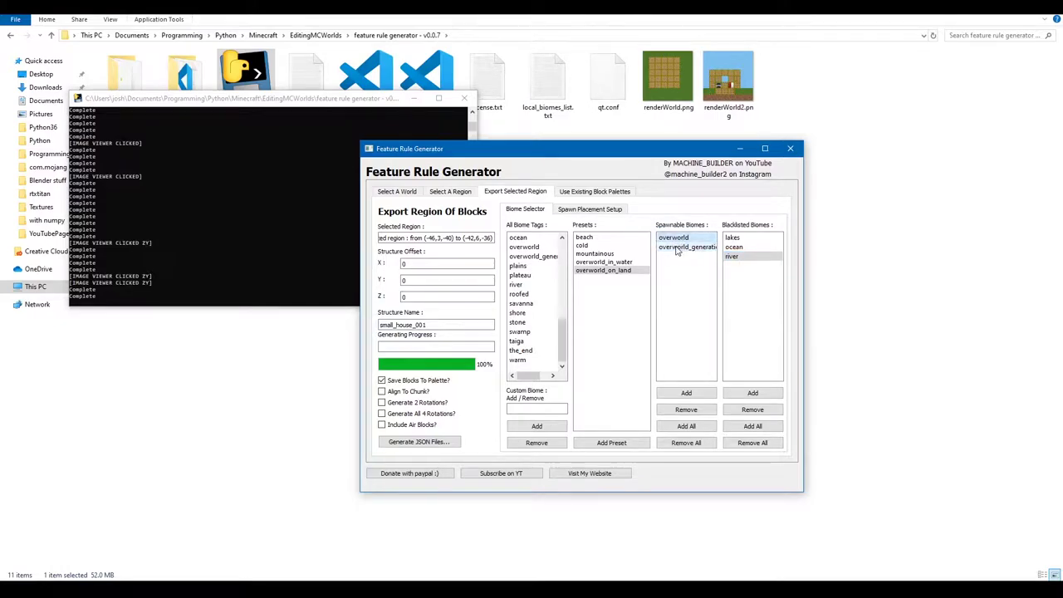
scroll(548, 318, "up", 3)
left_click(532, 340)
left_click(523, 294)
left_click(531, 284)
Empty the blacklisted biomes, test adding mooshroom_island to spawnable, then clear spawnable again.
left_click(686, 442)
left_click(752, 442)
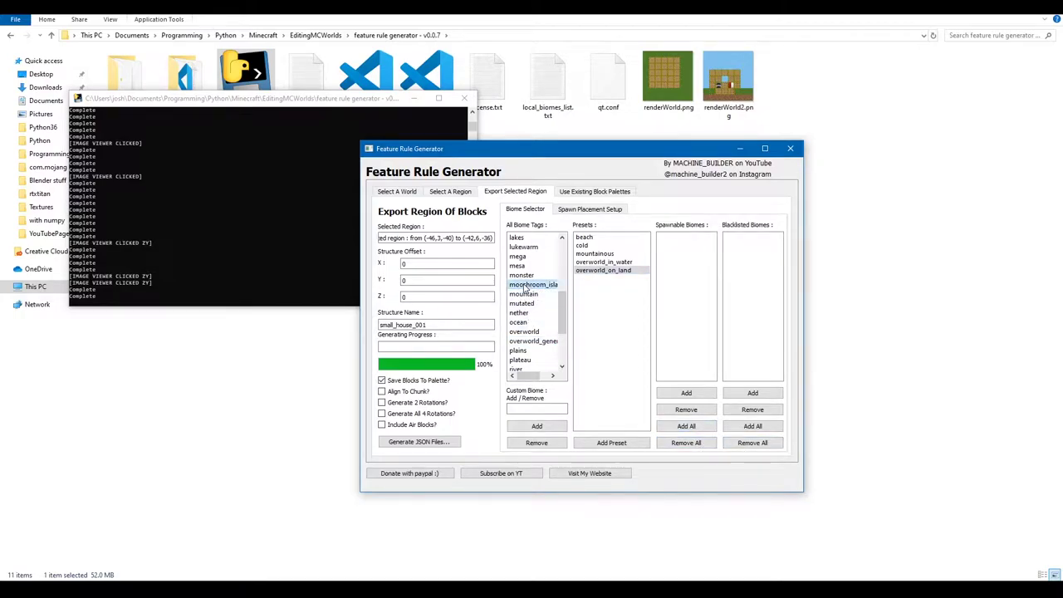
left_click(664, 392)
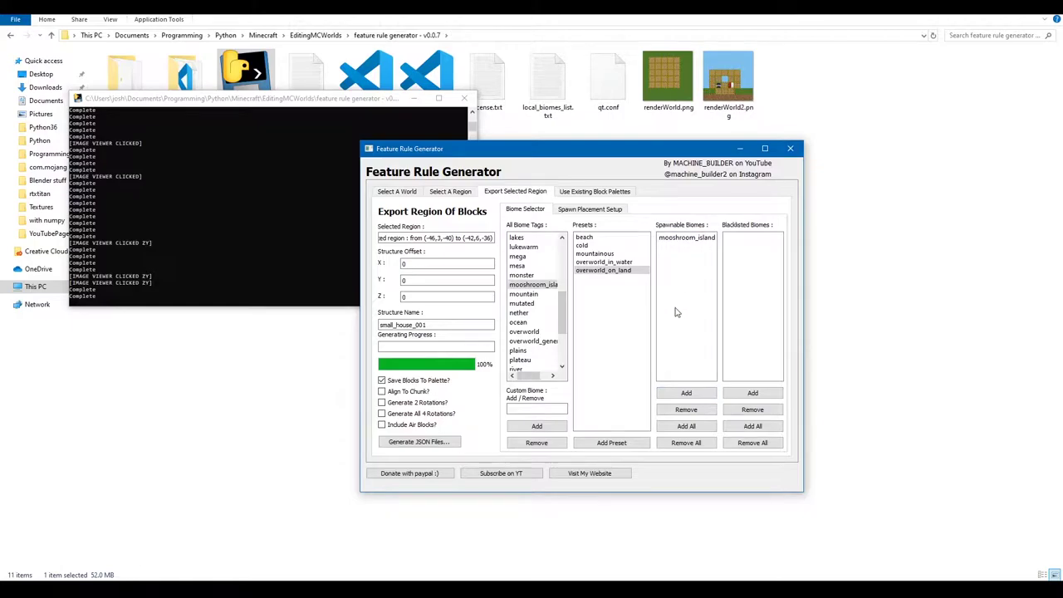
left_click(689, 442)
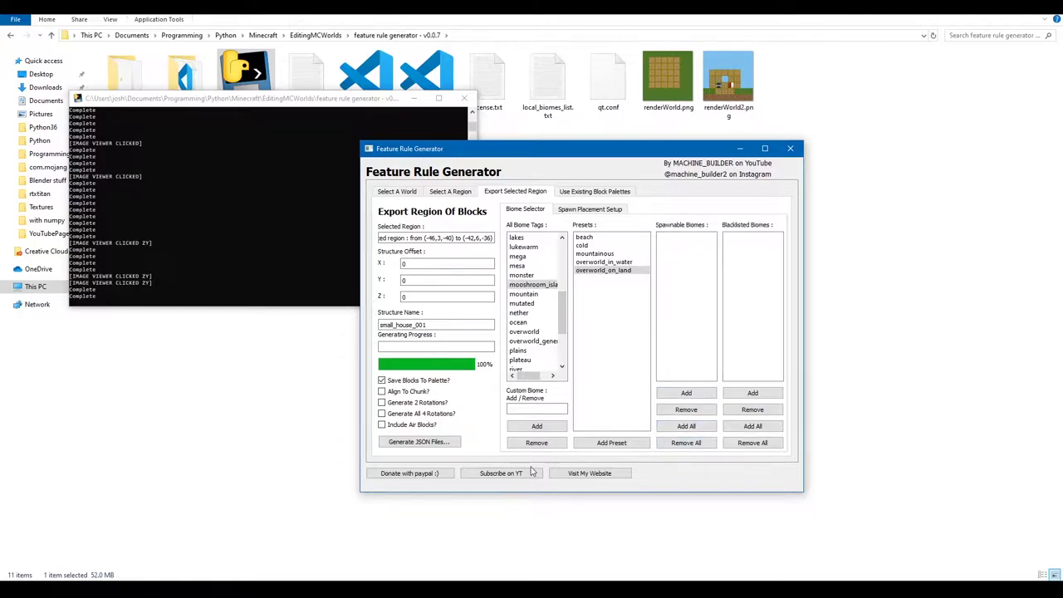
Add a custom 'dragons' biome tag, then remove it from the biome tag list.
scroll(536, 328, "down", 3)
left_click(533, 407)
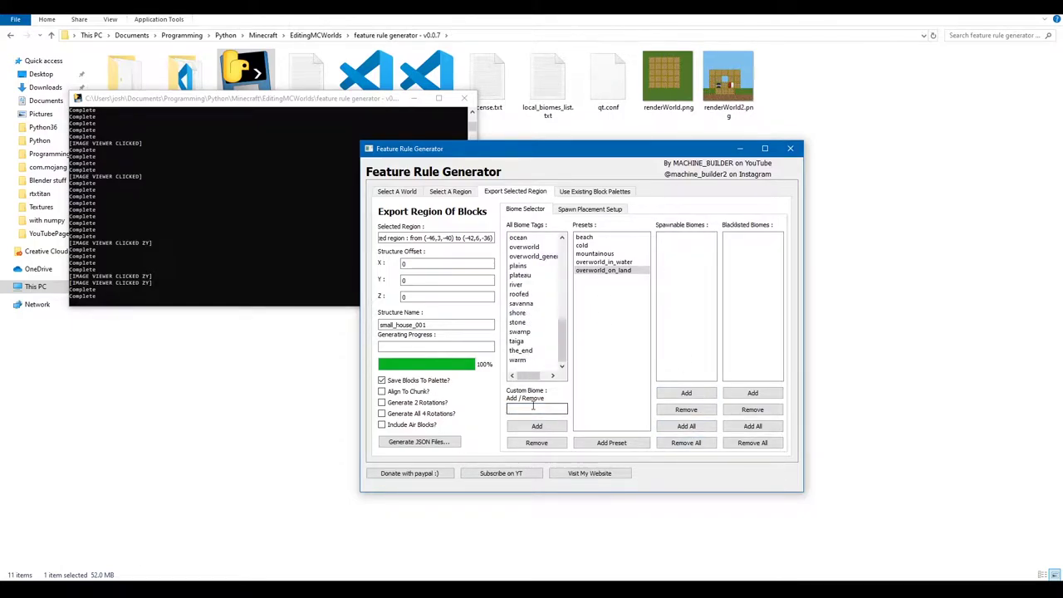
type("dragons")
left_click(537, 427)
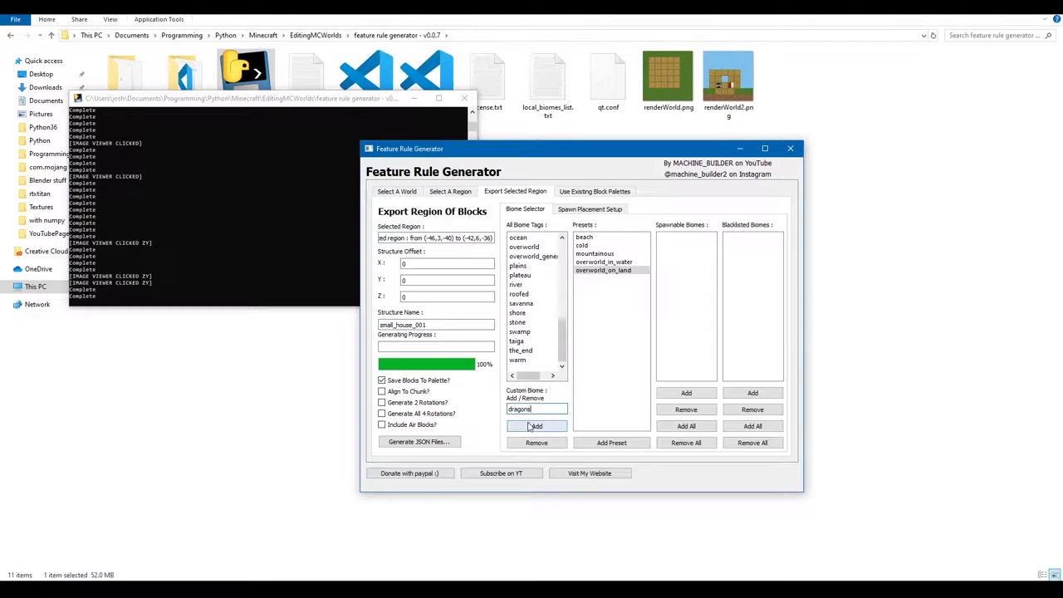
scroll(523, 324, "up", 6)
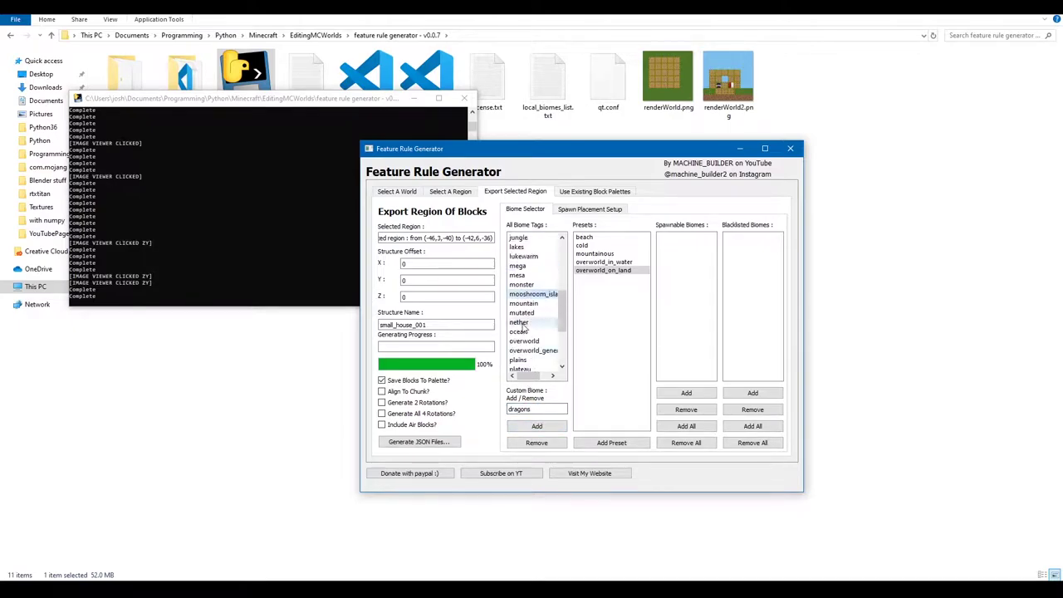
scroll(524, 324, "up", 2)
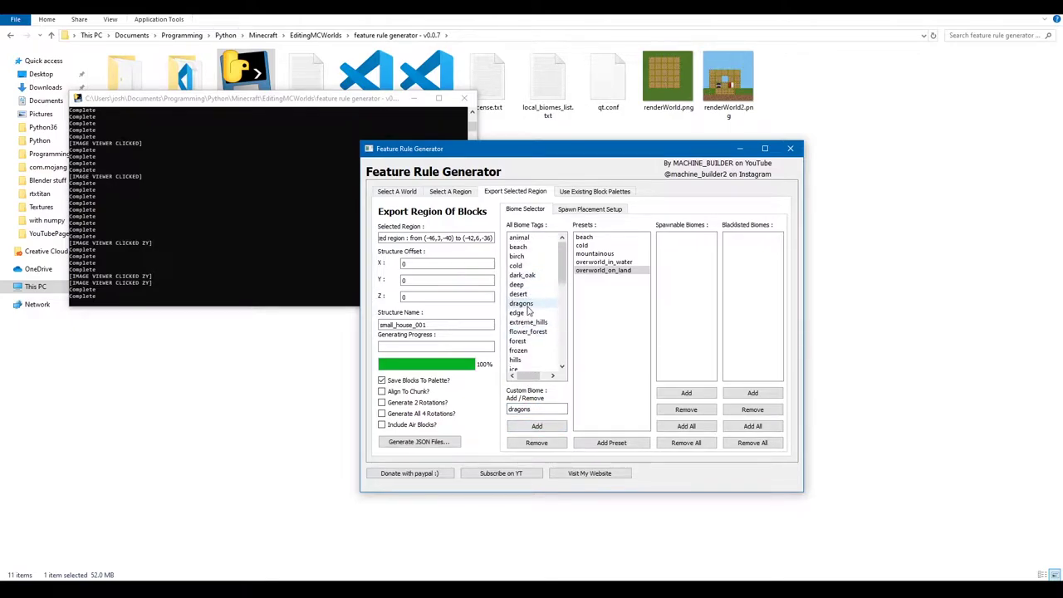
left_click(522, 304)
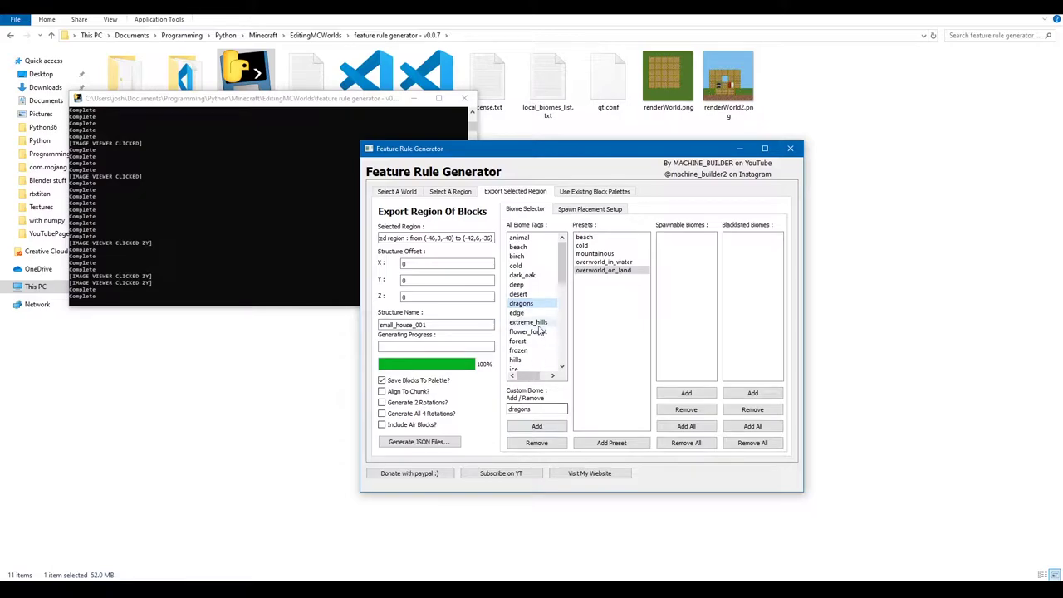
left_click_drag(564, 408, 508, 408)
key("BackSpace")
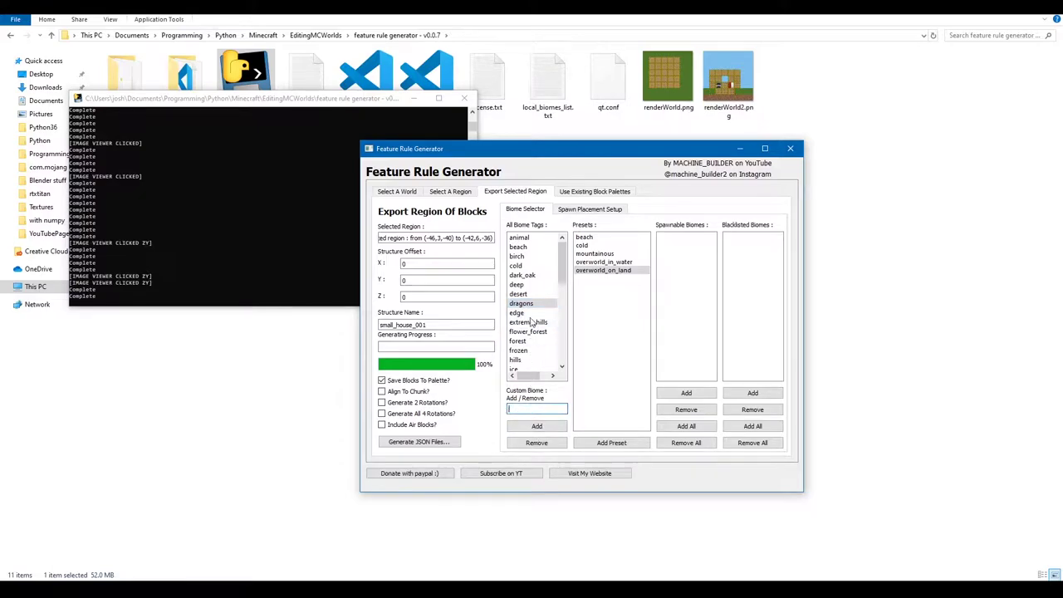
left_click(536, 442)
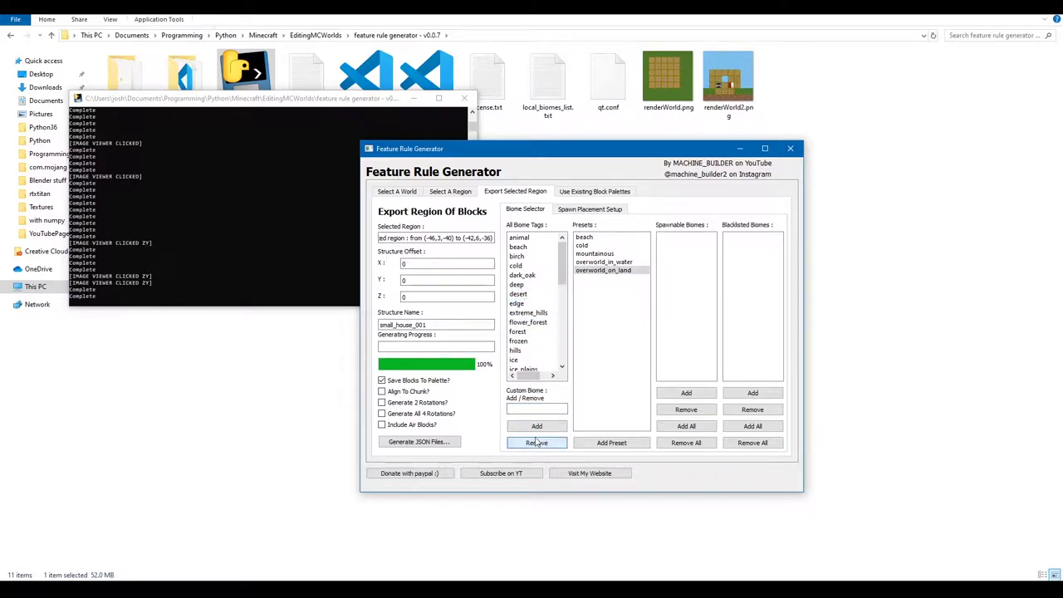
Re-add and remove the 'dragons' tag, clear its name, and select the overworld_on_land preset.
left_click(528, 312)
left_click(524, 331)
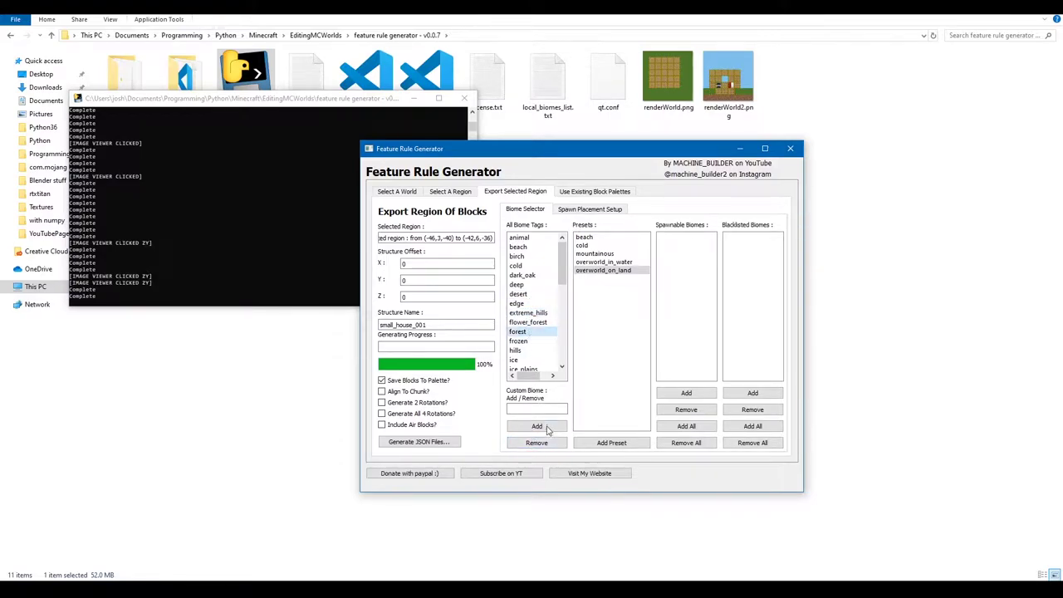
left_click(537, 408)
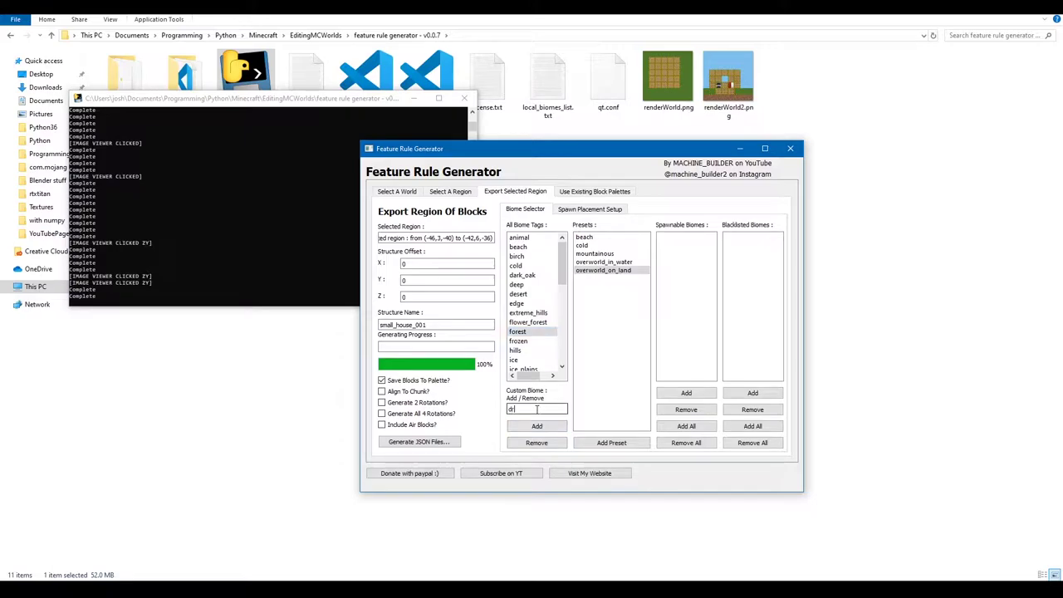
left_click(544, 426)
left_click(525, 303)
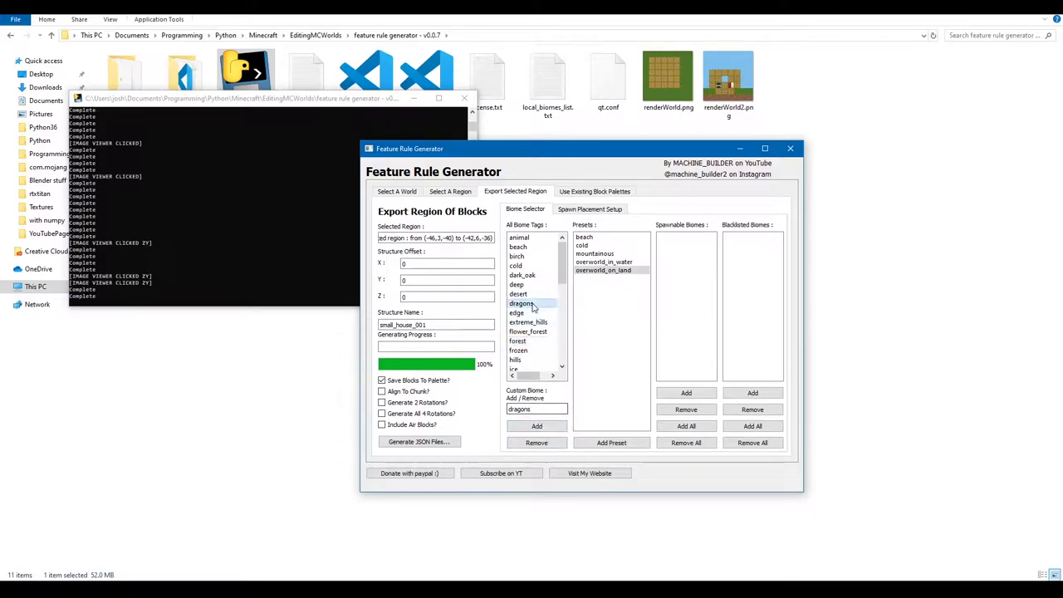
left_click(538, 442)
double_click(536, 408)
key("BackSpace")
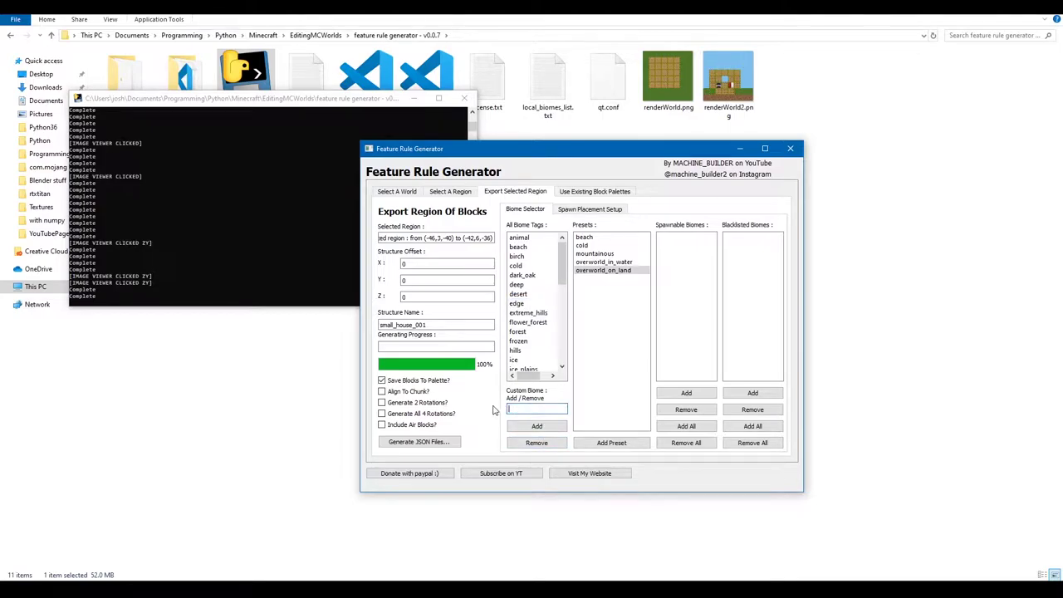
left_click(619, 271)
left_click(610, 442)
Add the overworld_on_land preset biomes and enable Generate All 4 Rotations, leaving 2 Rotations off.
left_click(611, 444)
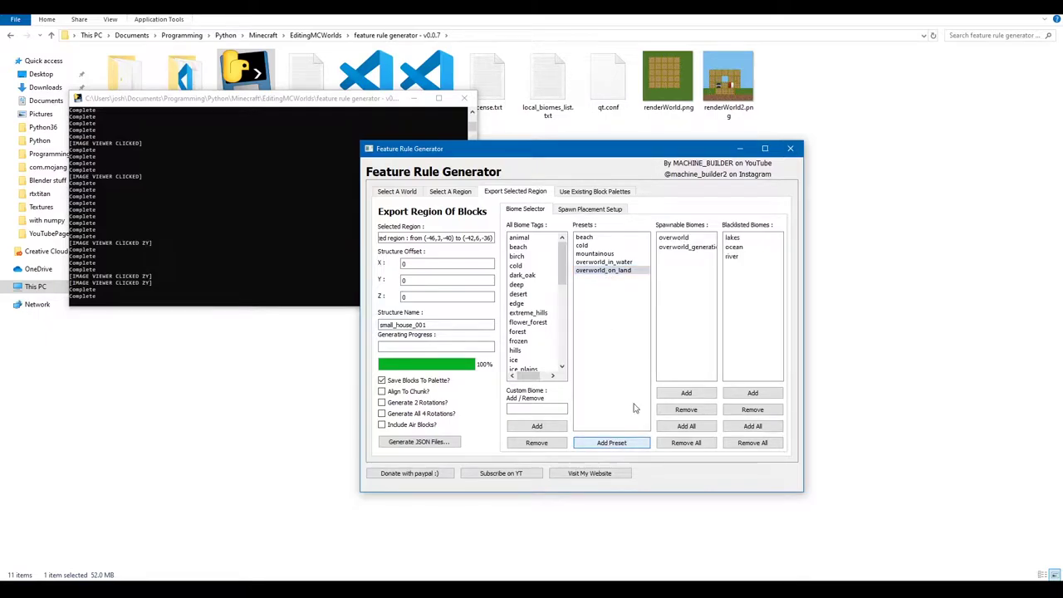
left_click(386, 414)
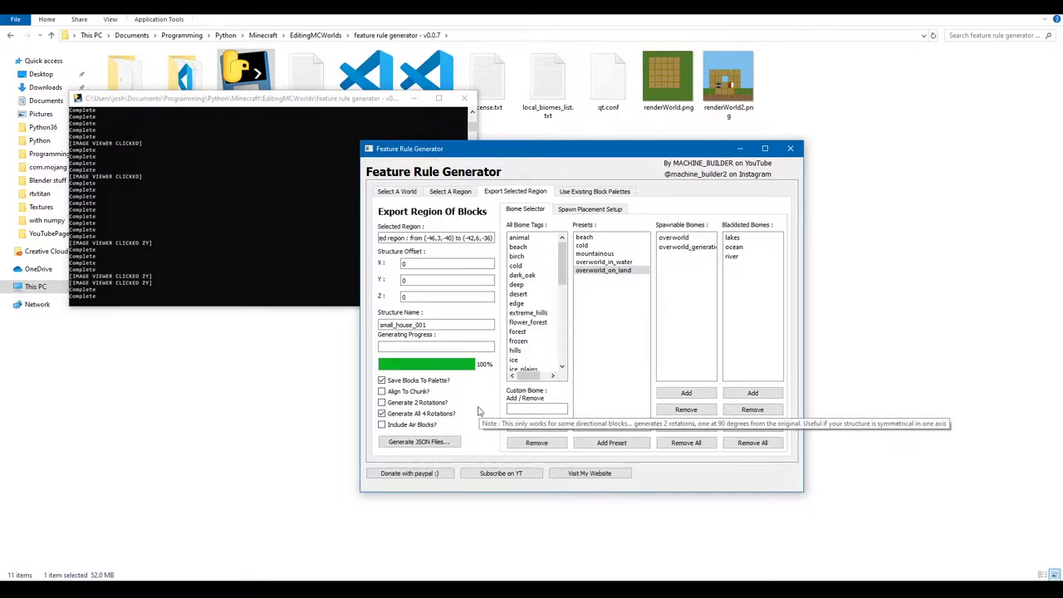
left_click(386, 414)
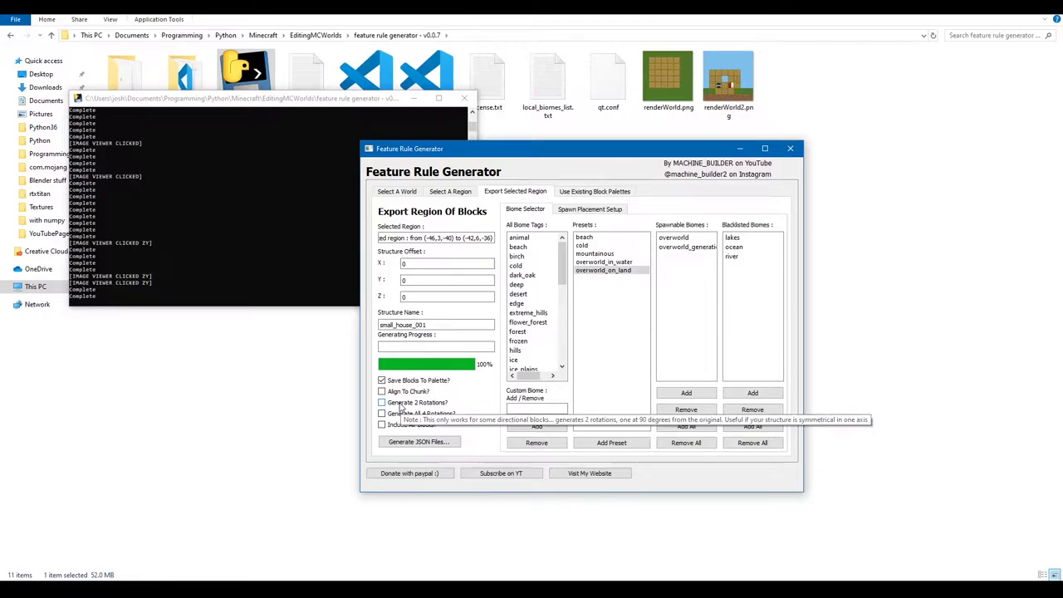
left_click(391, 405)
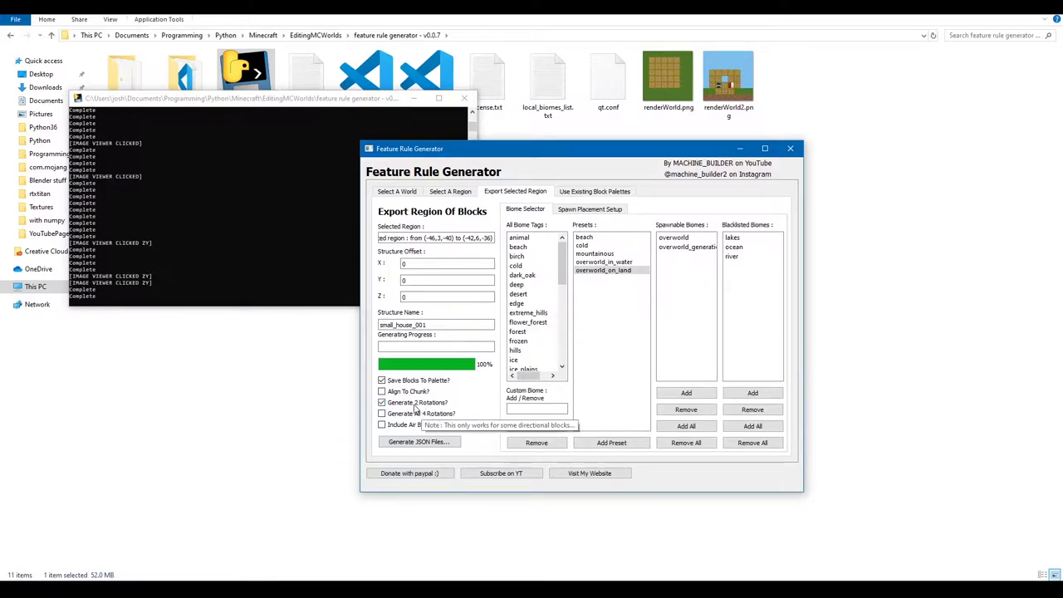
left_click(381, 414)
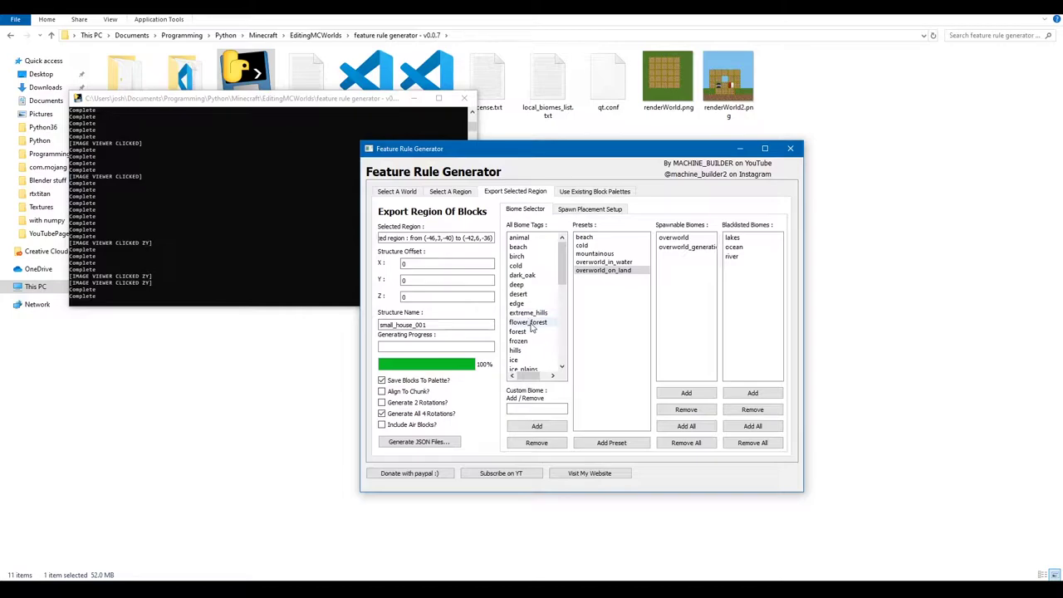
Browse the spawn placement options and keep Spawn On Surface as the placement.
left_click(593, 213)
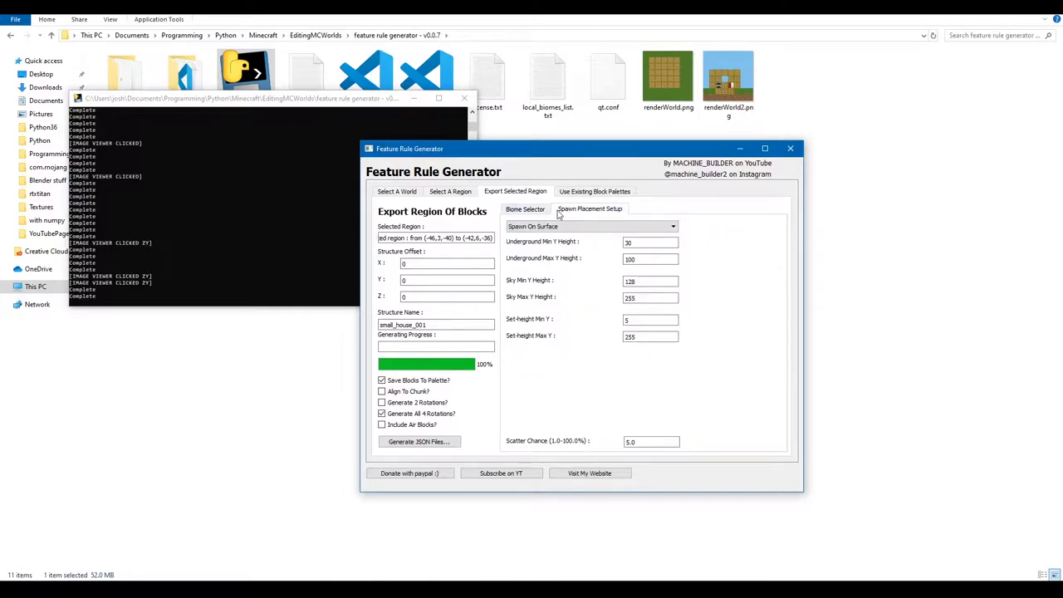
left_click(578, 225)
left_click(555, 237)
left_click(573, 226)
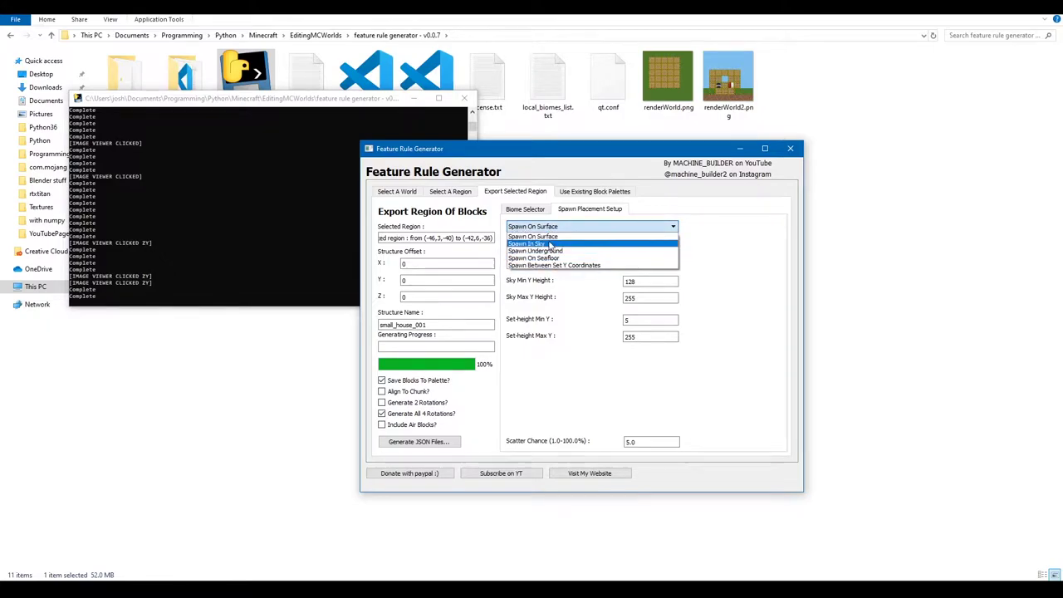
left_click(549, 236)
left_click(631, 241)
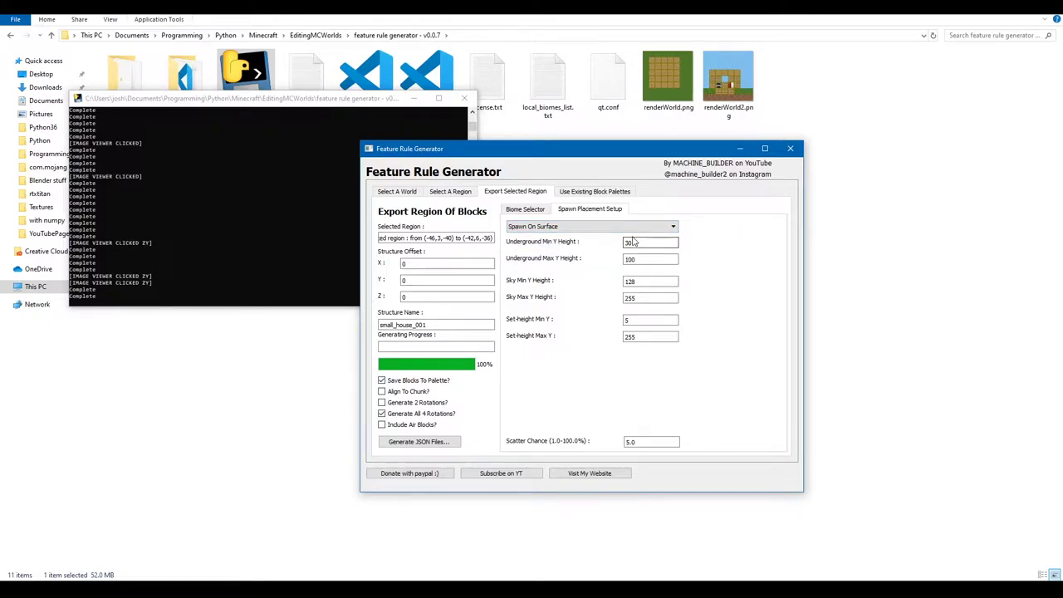
left_click(656, 226)
left_click(535, 237)
left_click(552, 227)
left_click(616, 282)
left_click(592, 227)
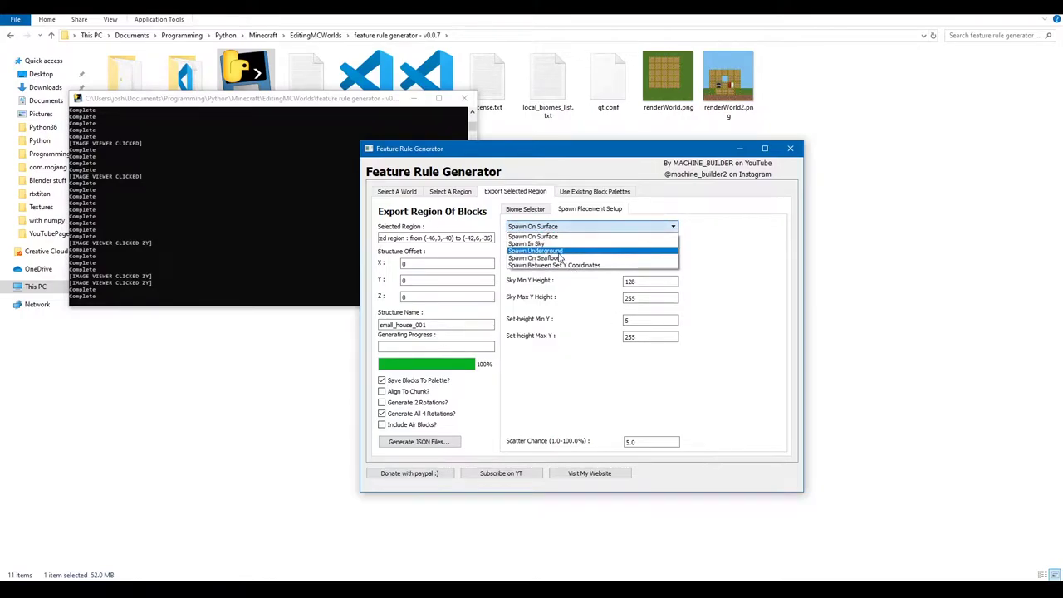
left_click(554, 235)
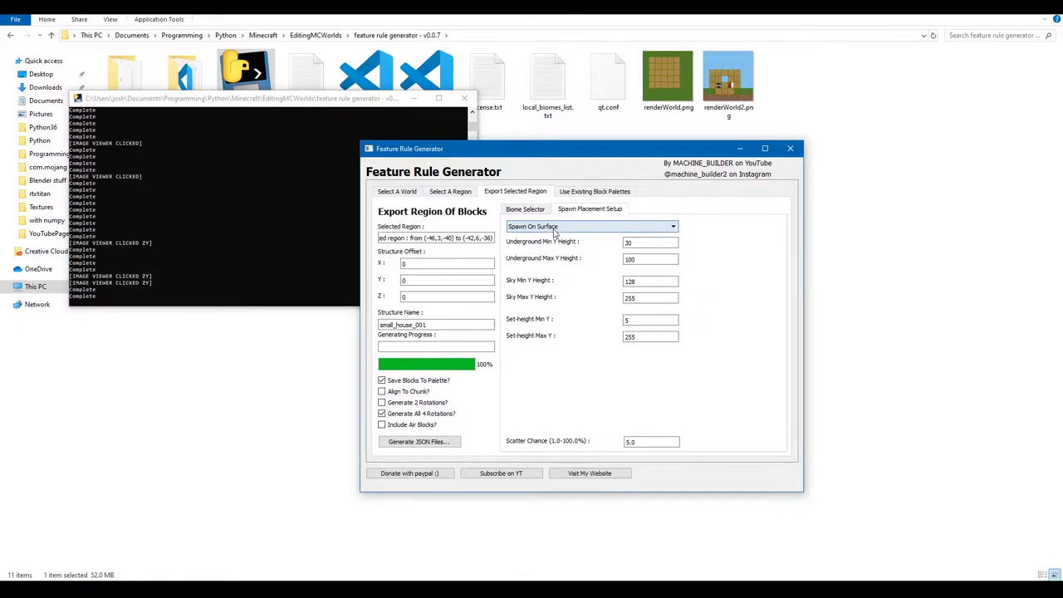
Leave Scatter Chance at 5.0, then review the biome and palette pages before returning to export settings.
double_click(625, 443)
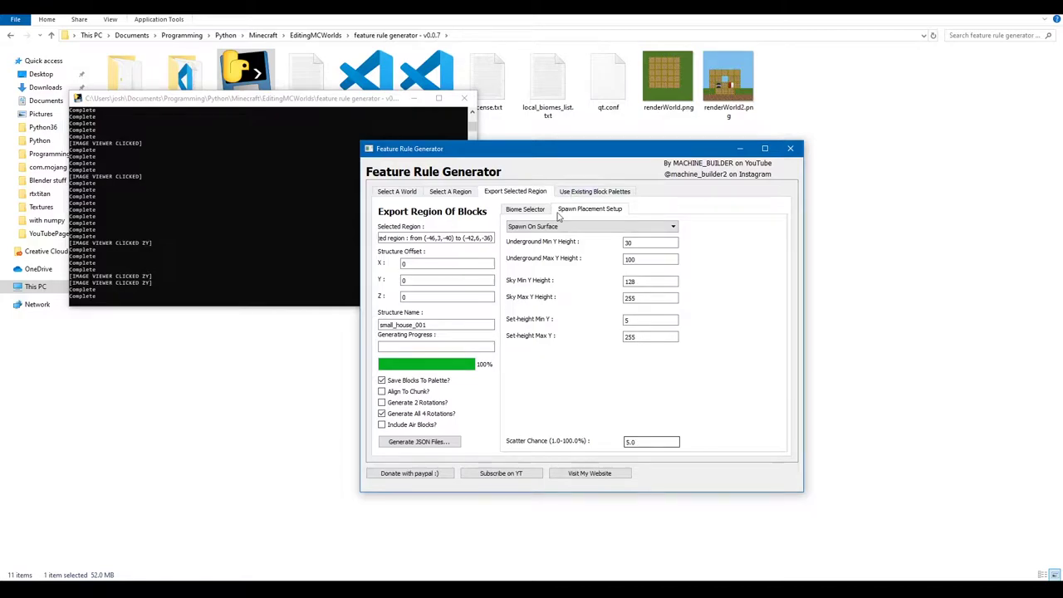
double_click(631, 442)
left_click(636, 442)
left_click(532, 212)
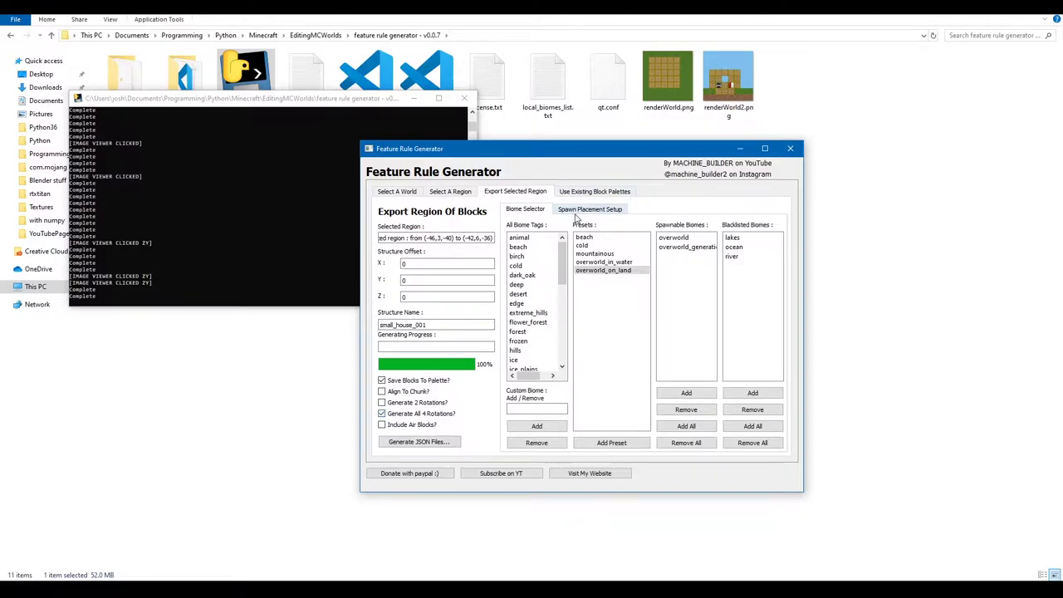
left_click(577, 212)
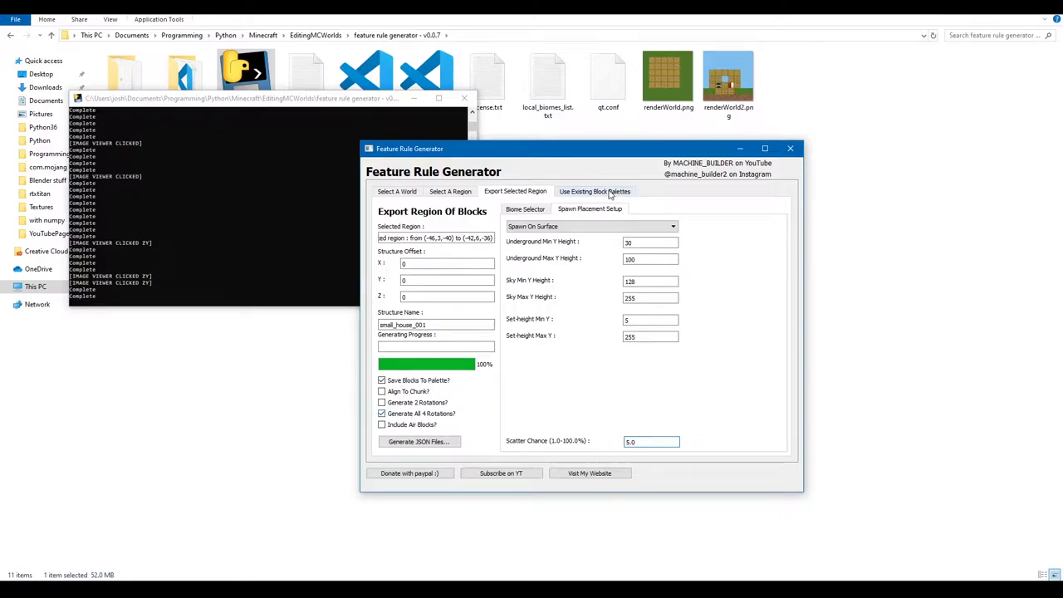
left_click(566, 193)
left_click(504, 194)
After glancing at the existing palettes page, generate the small_house_001 JSON feature files.
left_click(586, 193)
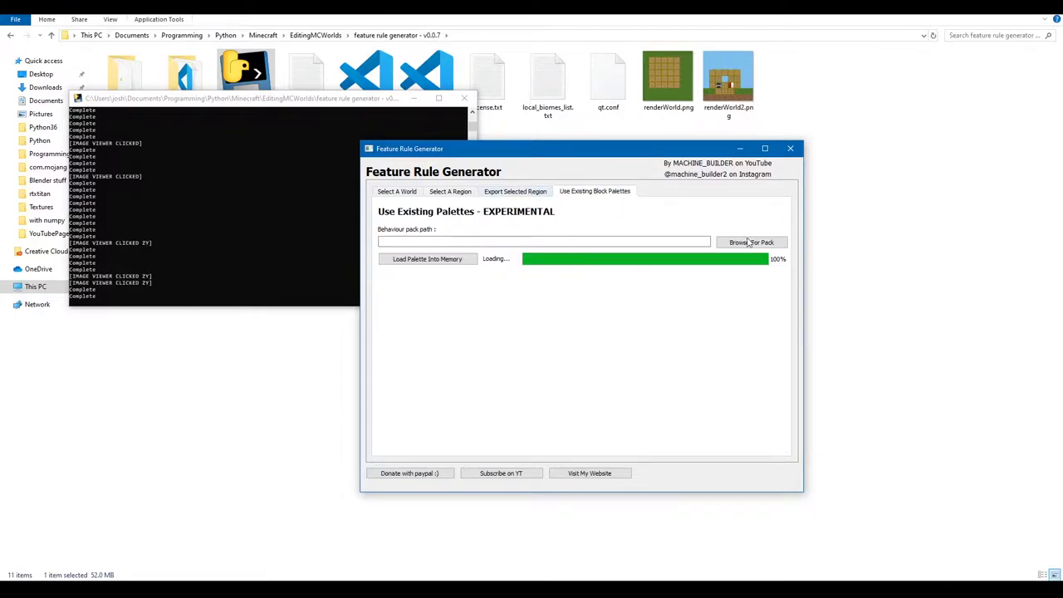
left_click(527, 194)
left_click(570, 193)
left_click(525, 198)
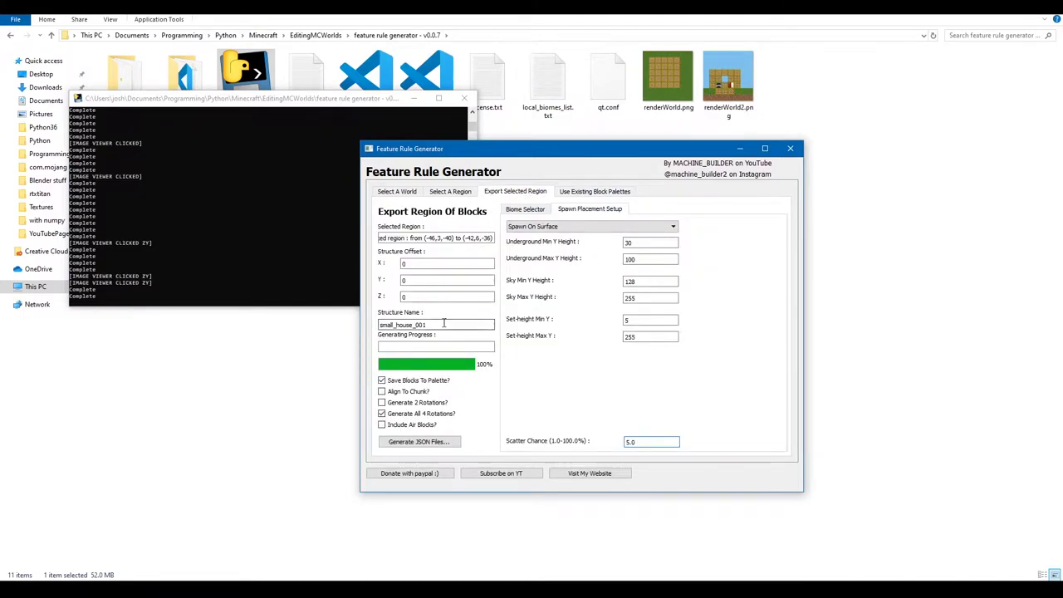
left_click(440, 442)
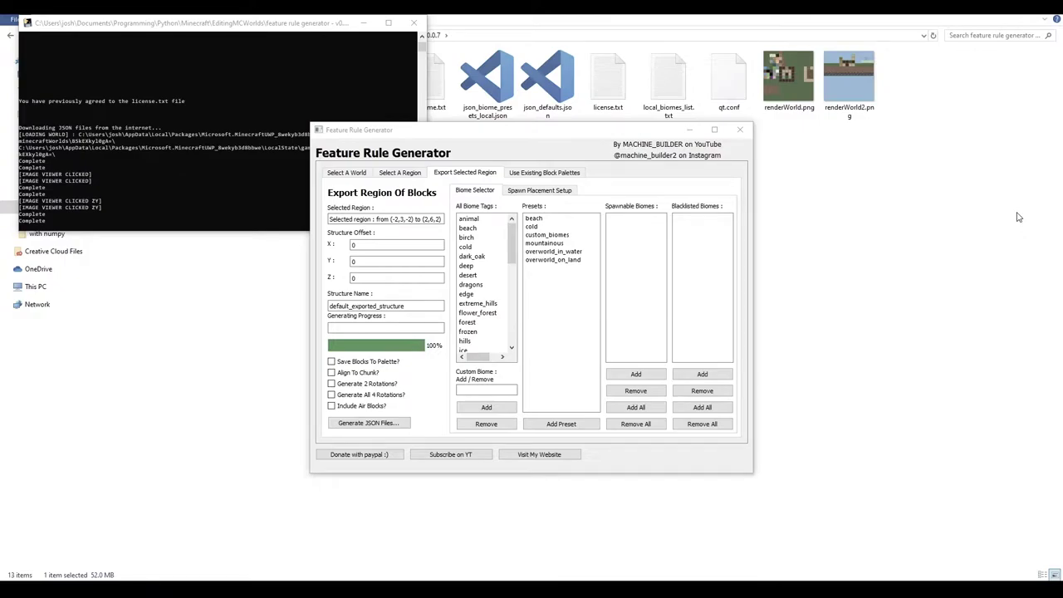
Try structure offset values 3, 2 and 4 in the X, Y and Z fields while the export completes.
left_click_drag(353, 133, 336, 128)
left_click(350, 256)
left_click(346, 241)
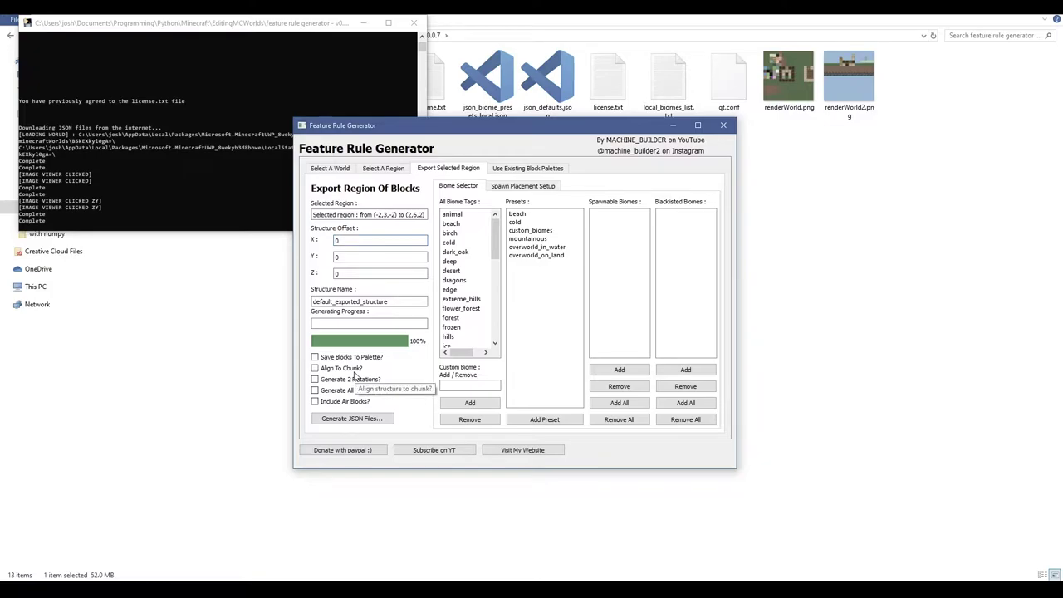
key("Tab")
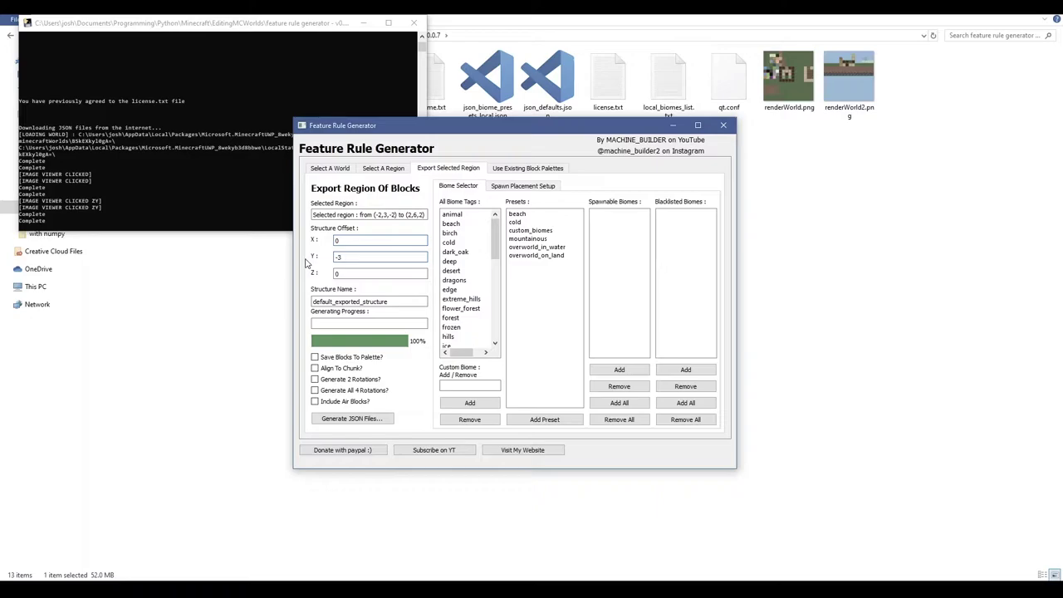
double_click(367, 257)
double_click(345, 240)
left_click(338, 260)
type("3")
key("Tab")
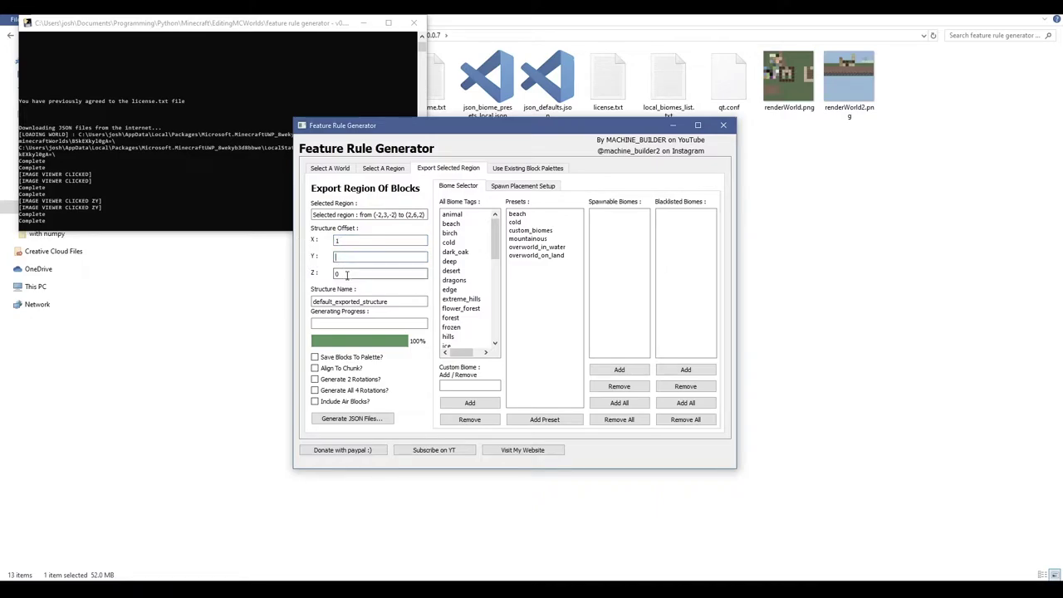
type("2")
left_click(338, 240)
type("4")
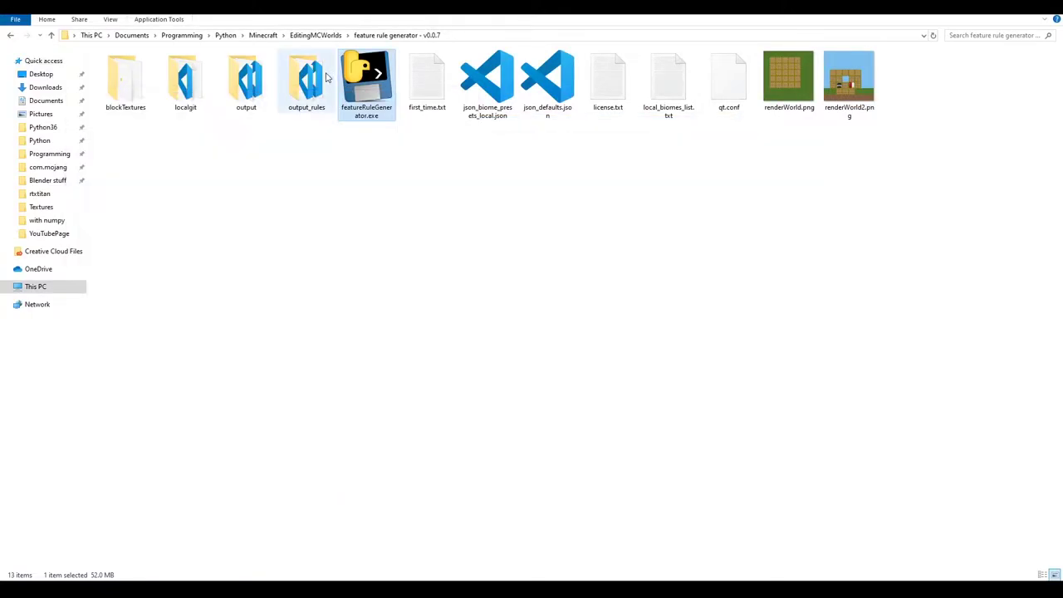
Open the generator's output folder and select all 385 generated files.
double_click(327, 77)
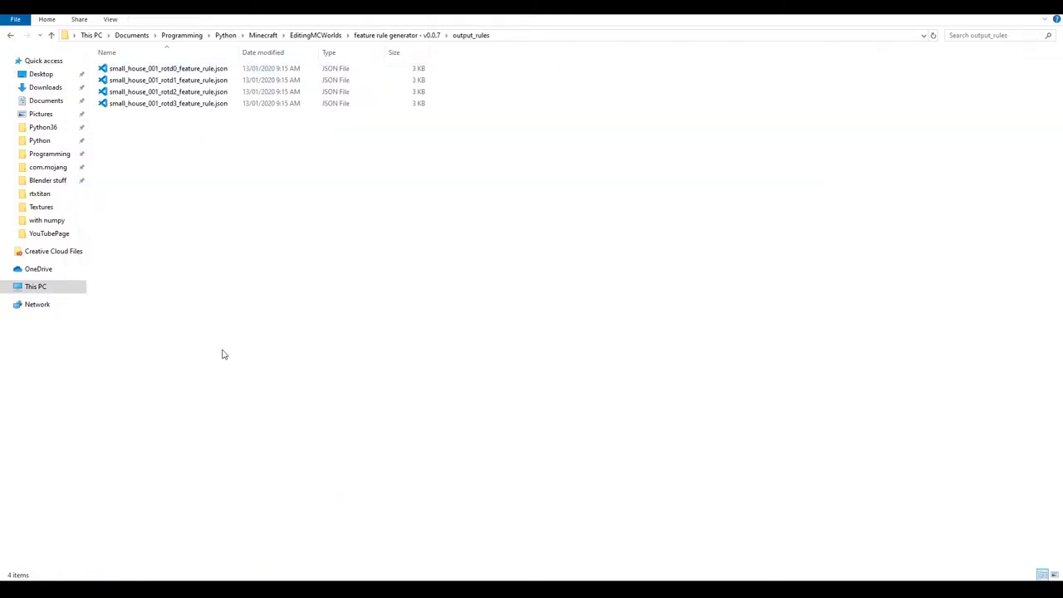
left_click(402, 36)
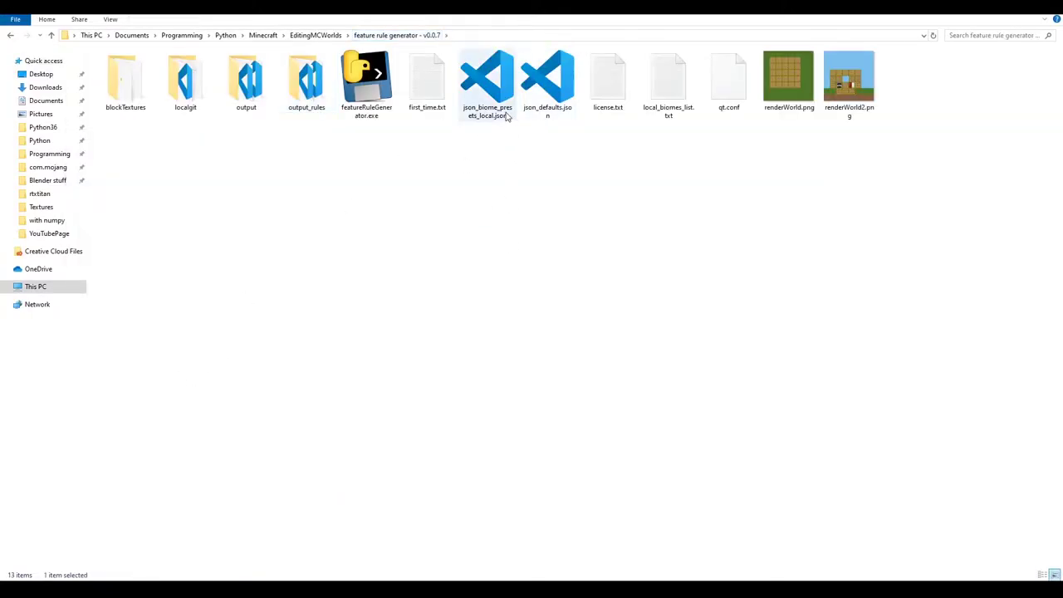
left_click(310, 86)
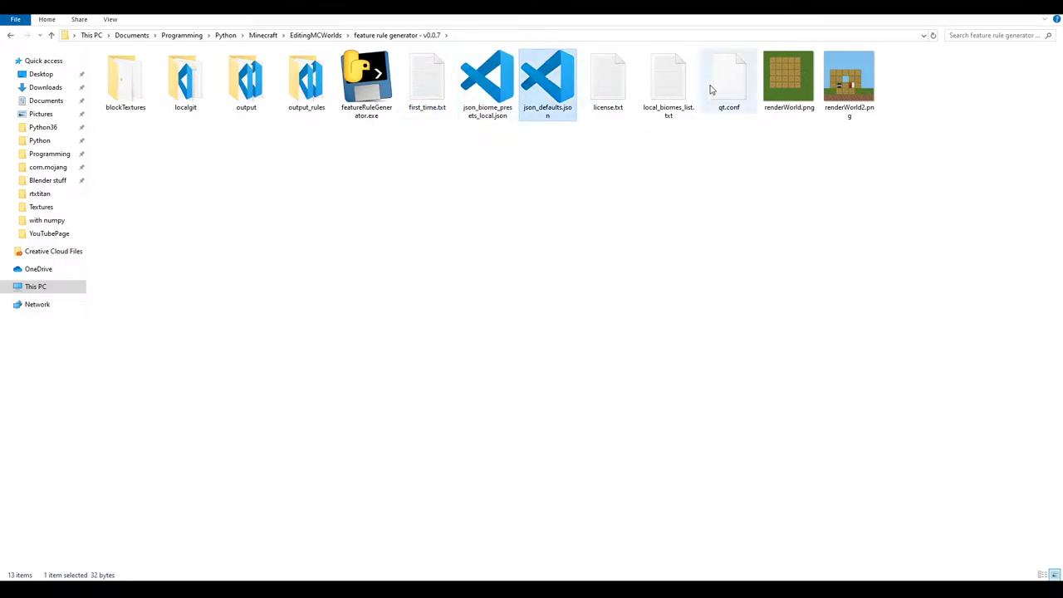
left_click(774, 95)
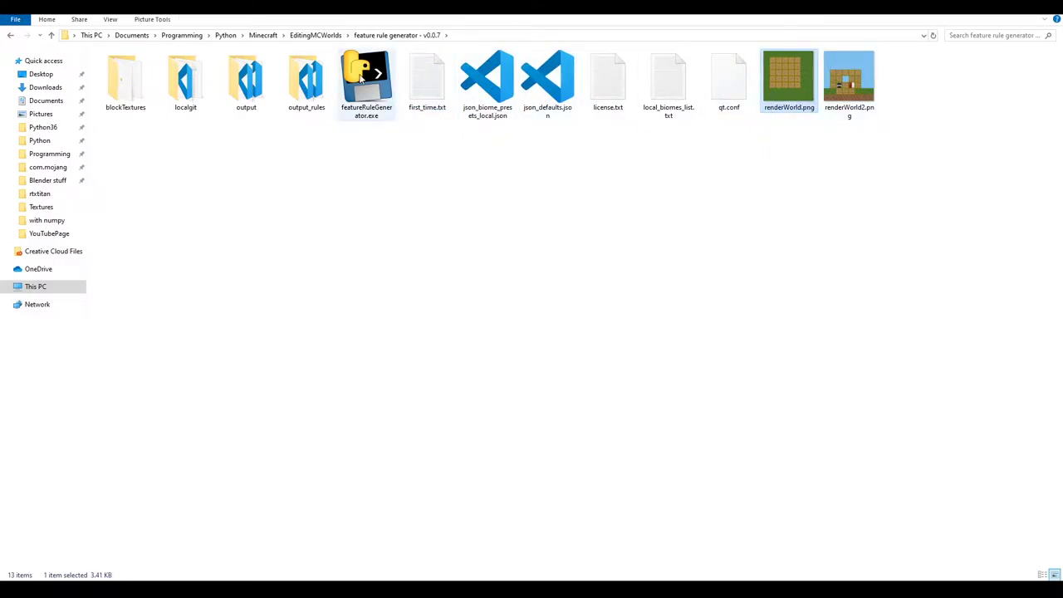
double_click(246, 79)
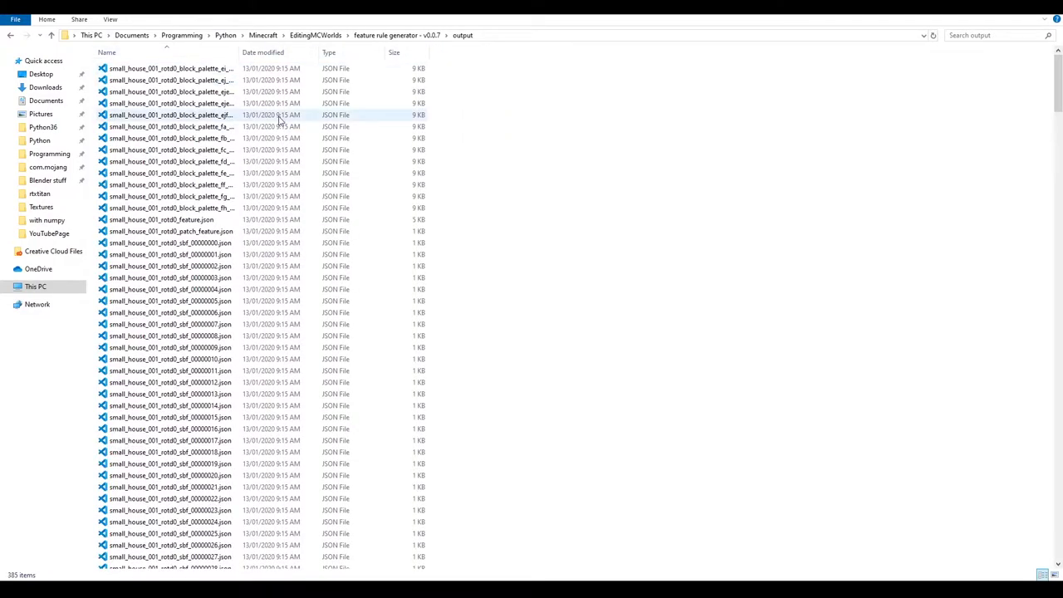
scroll(280, 121, "down", 5)
scroll(432, 83, "down", 3)
left_click(426, 34)
double_click(274, 81)
key("ctrl+a")
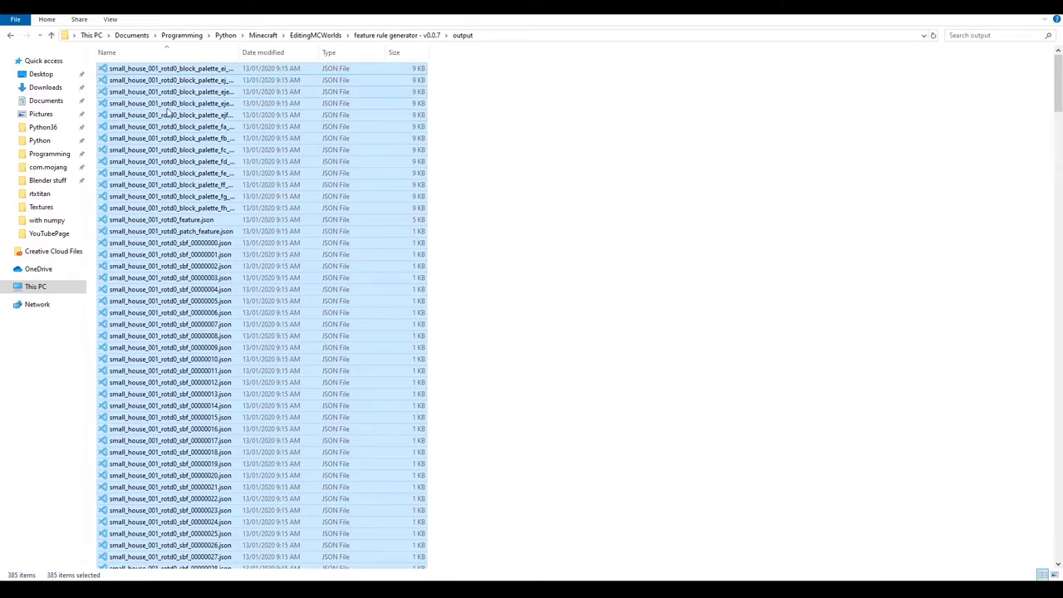
In the genStruct pack window, open the features folder and go back up to the pack folder.
left_click(147, 560)
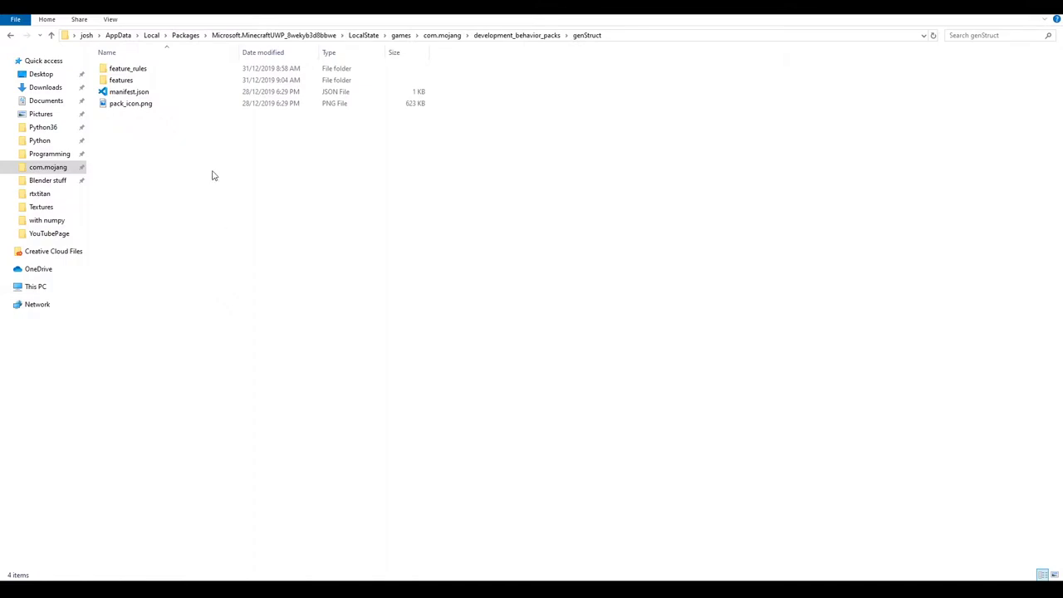
double_click(141, 76)
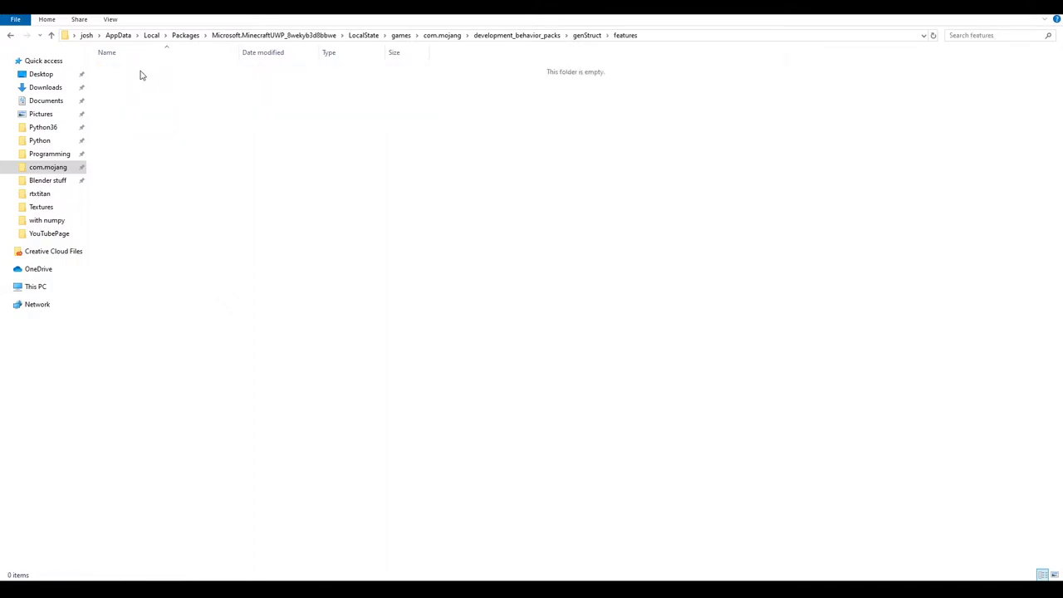
left_click(587, 37)
Paste the 385 generated files into the genStruct pack's features folder.
left_click(516, 35)
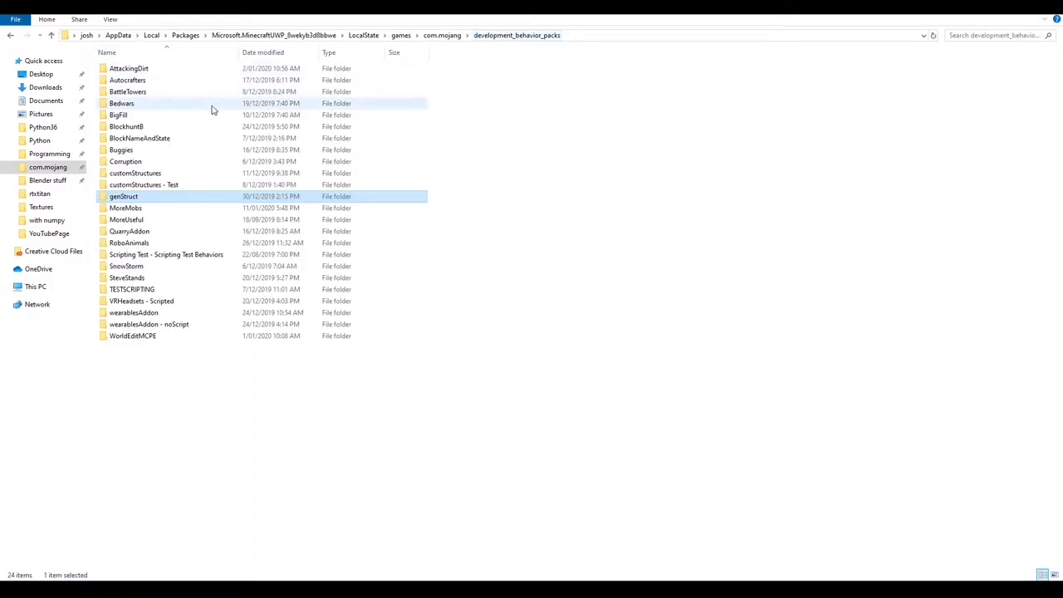
double_click(138, 196)
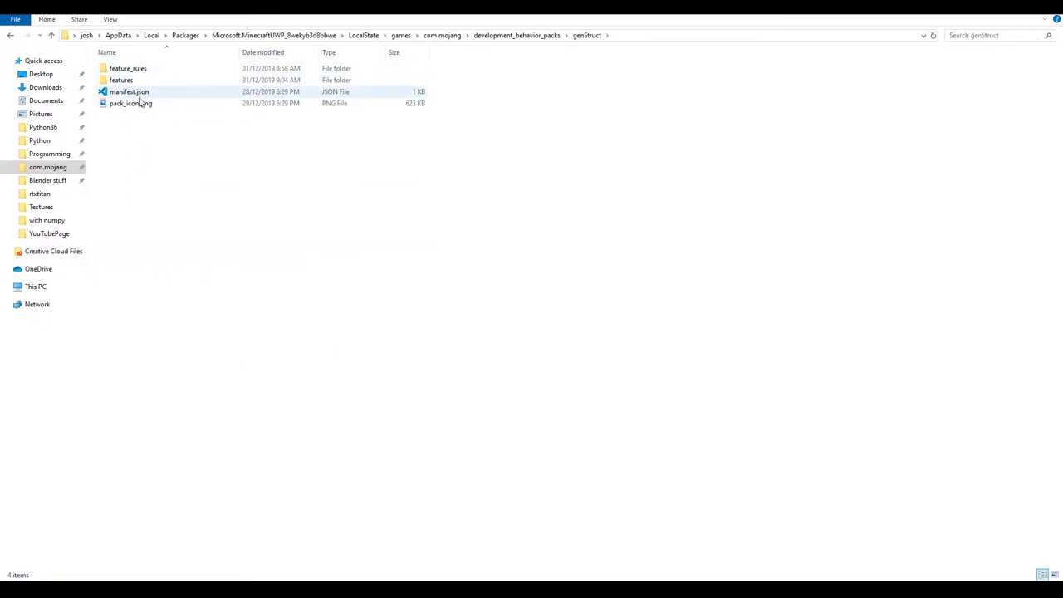
left_click(142, 76)
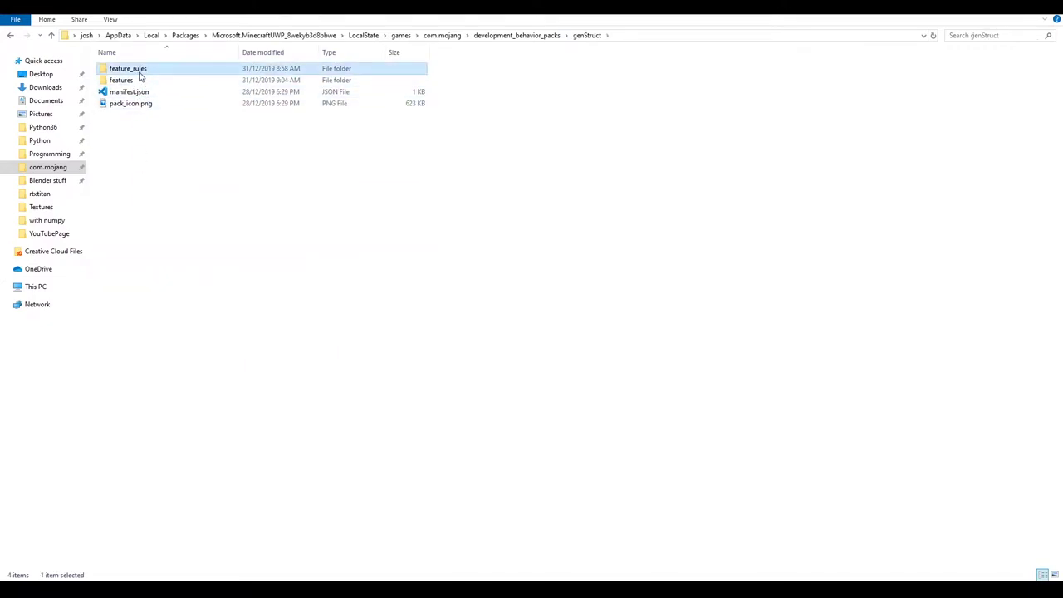
double_click(139, 77)
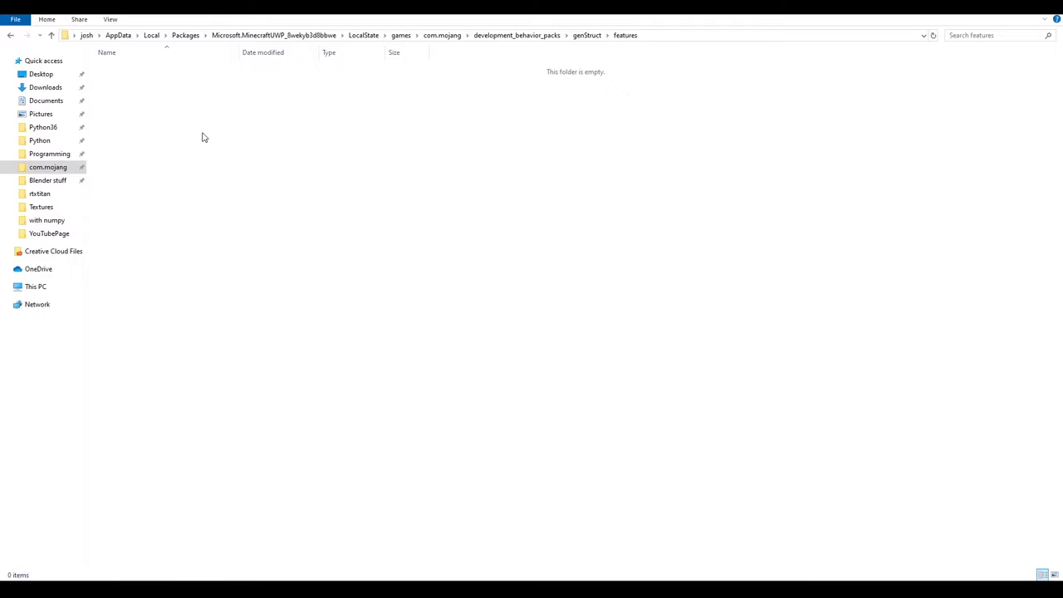
key("ctrl+v")
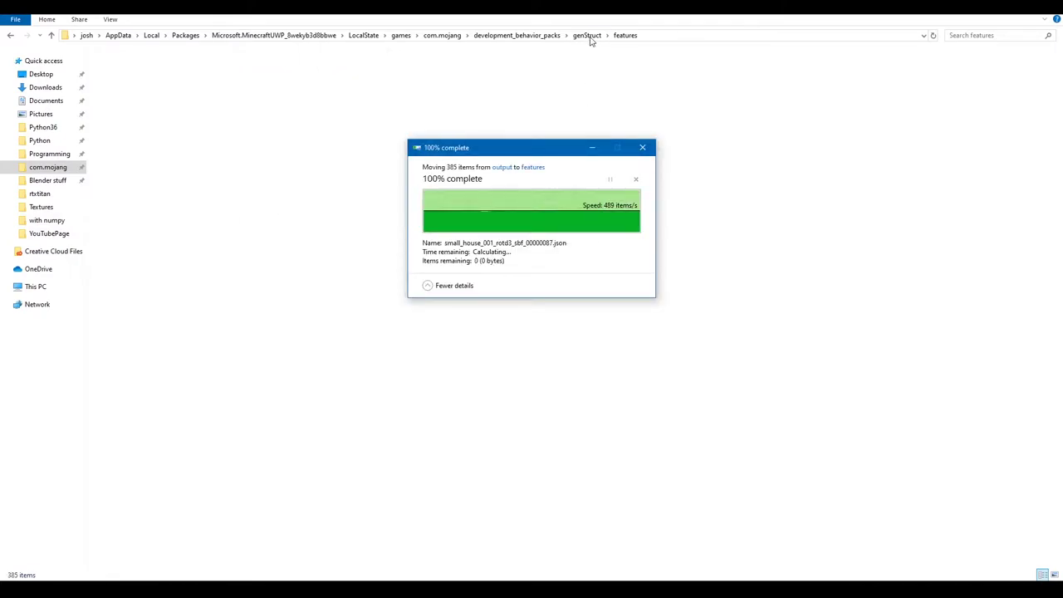
left_click(575, 147)
scroll(498, 194, "down", 5)
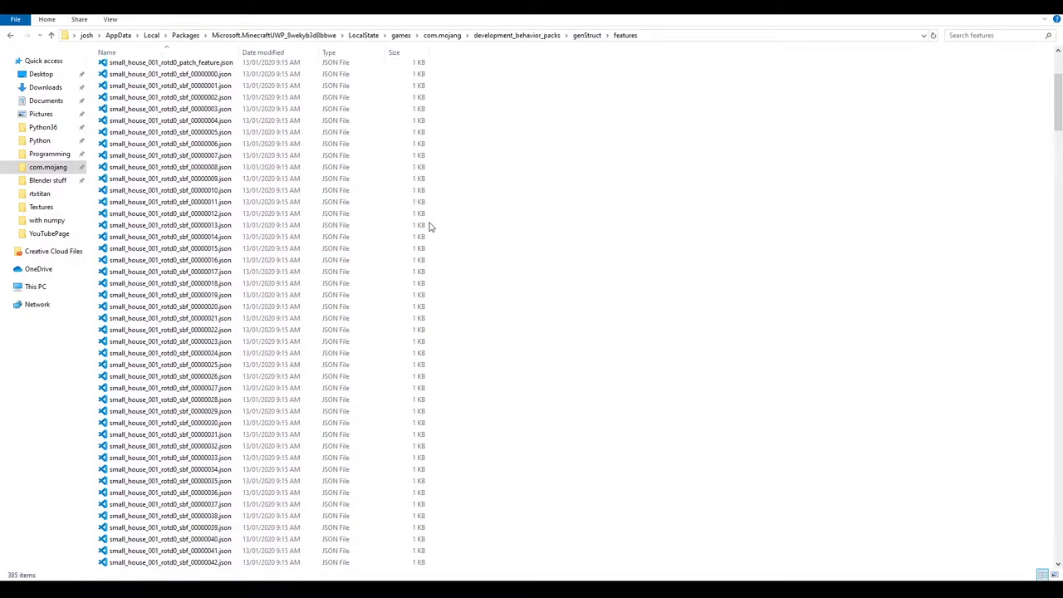
scroll(431, 227, "down", 13)
left_click_drag(1053, 194, 945, 43)
left_click(587, 36)
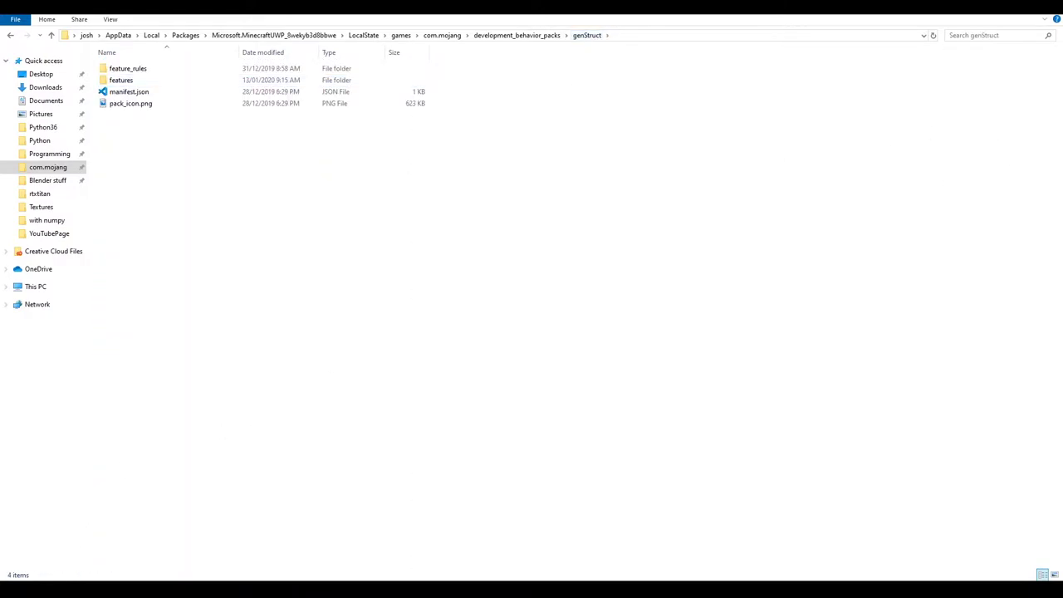
Select the four feature rule files in output_rules and place them in genStruct's feature_rules folder.
mouse_move(142, 560)
left_click(68, 546)
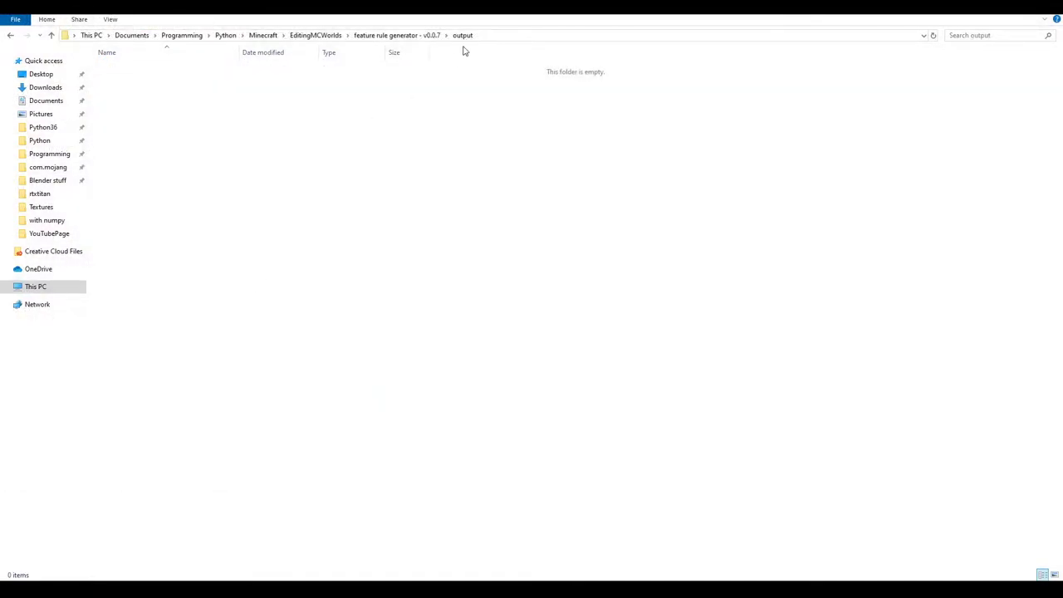
left_click(422, 35)
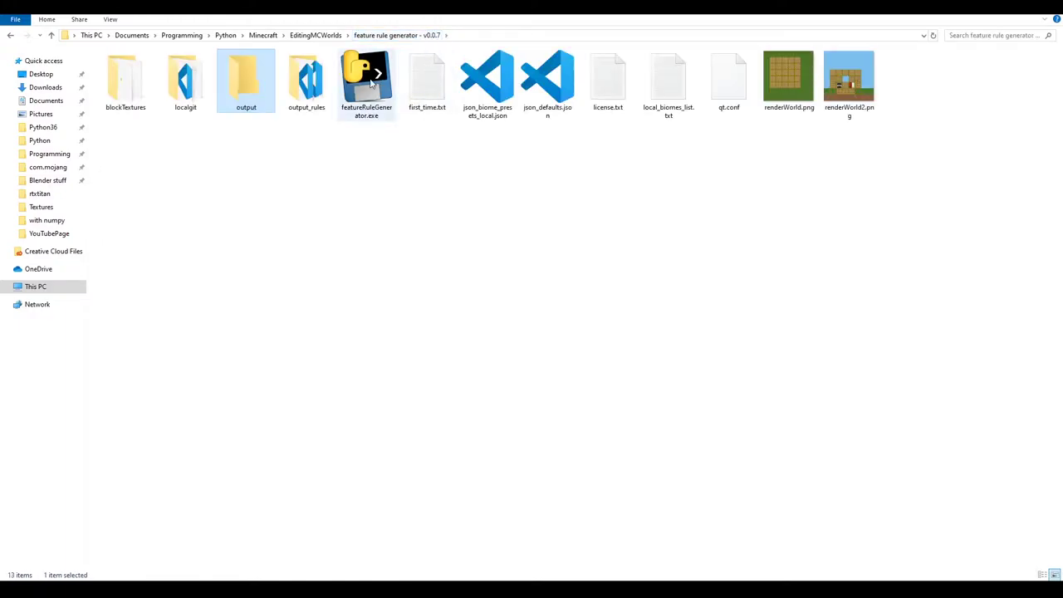
double_click(288, 85)
key("ctrl+a")
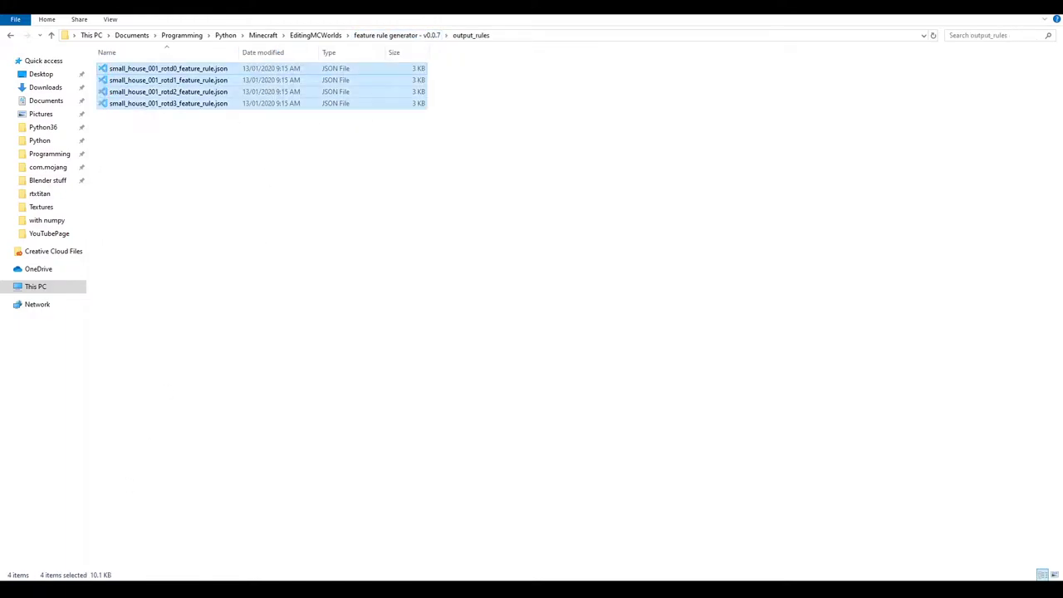
left_click(36, 589)
left_click(174, 548)
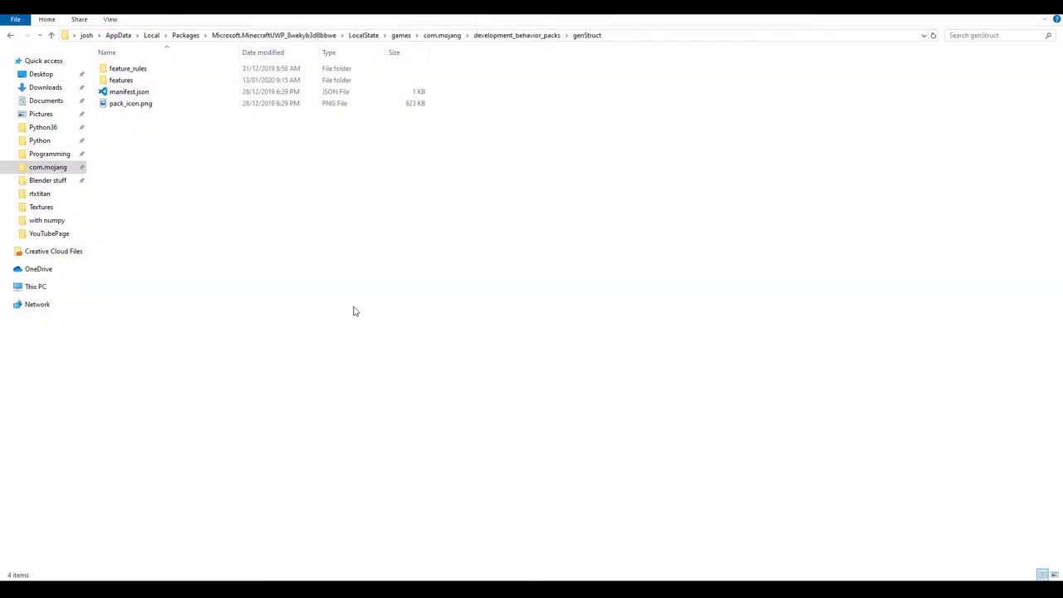
left_click(517, 35)
double_click(231, 199)
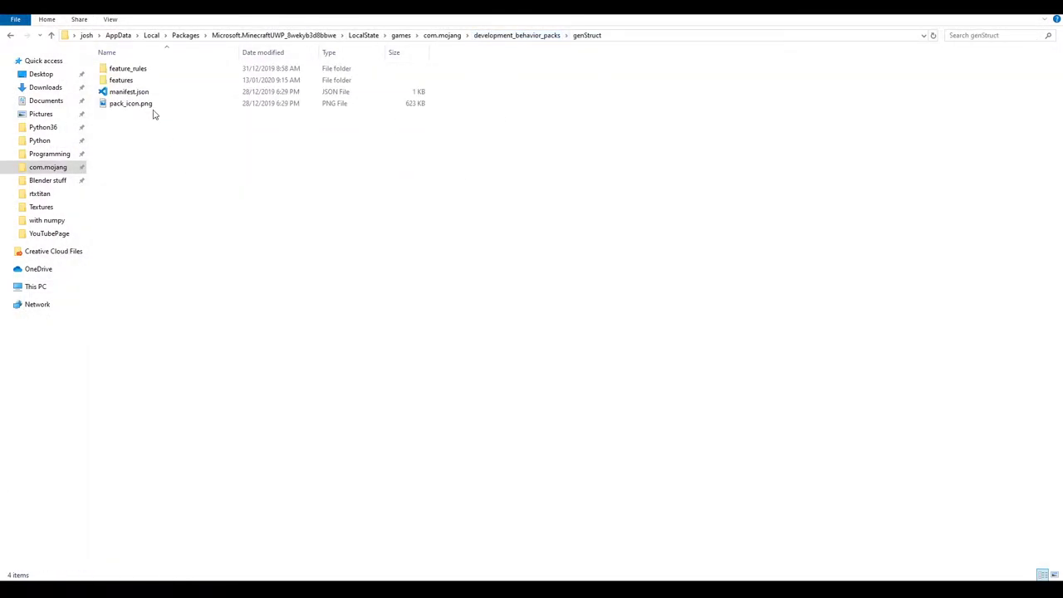
double_click(193, 73)
key("ctrl+a")
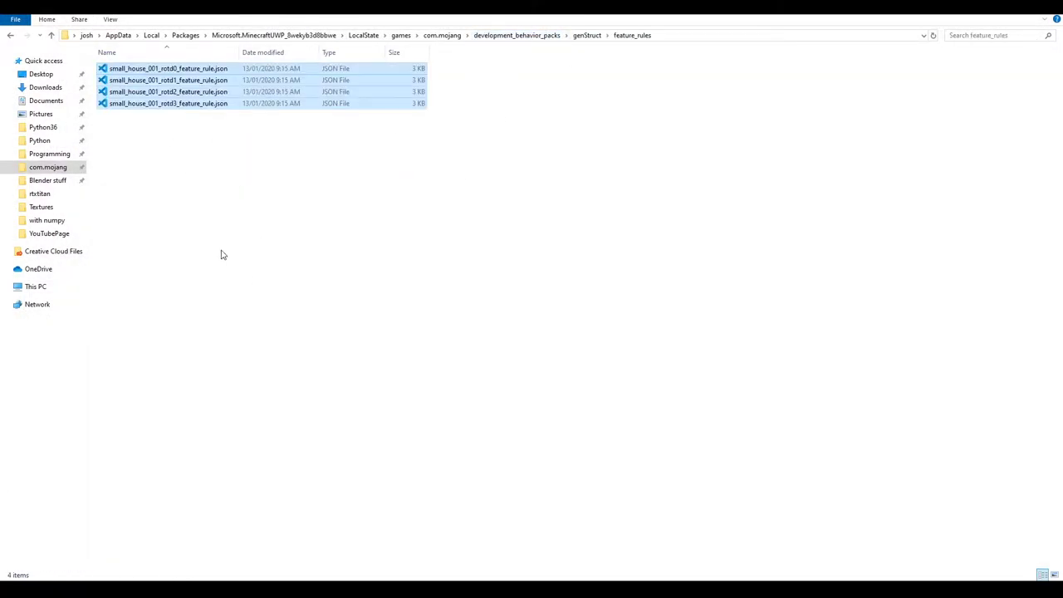
left_click(197, 186)
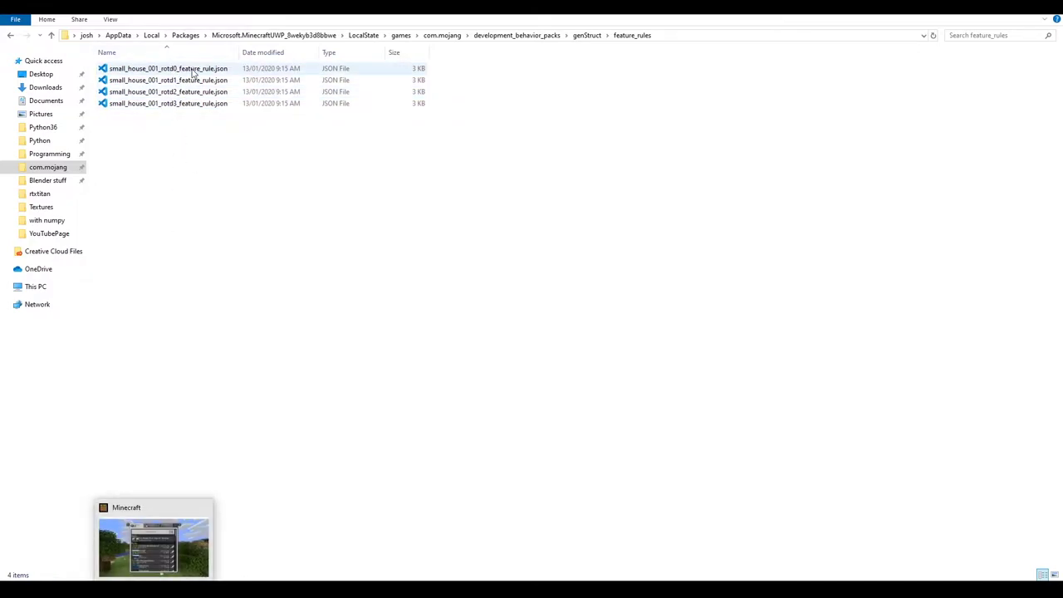
Return to Minecraft and start a new world named 'Generating Structures'.
left_click(153, 547)
left_click(527, 142)
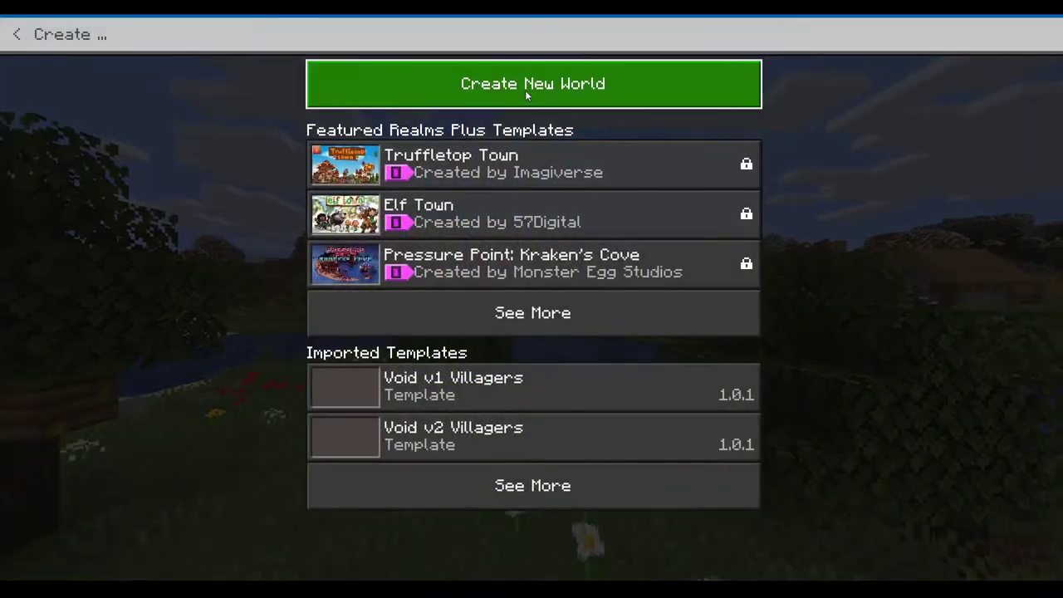
left_click(526, 93)
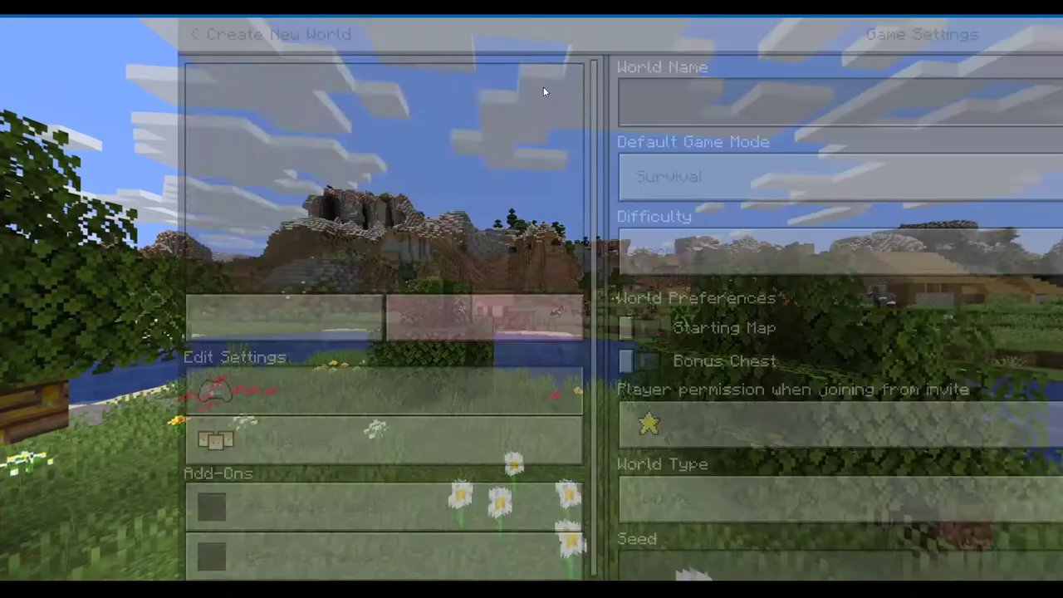
type("Genera")
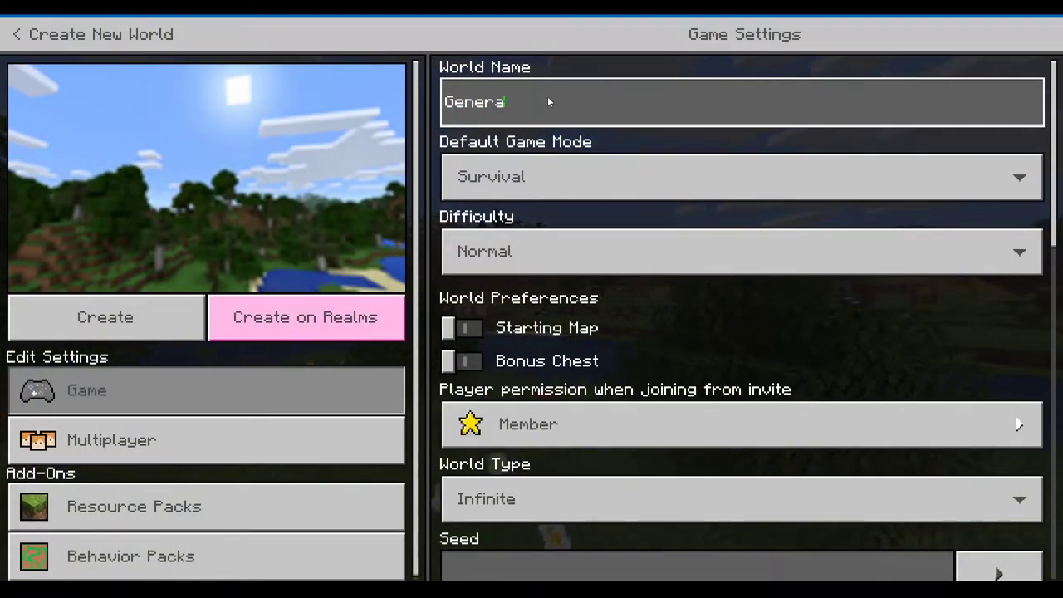
type("ting Structu")
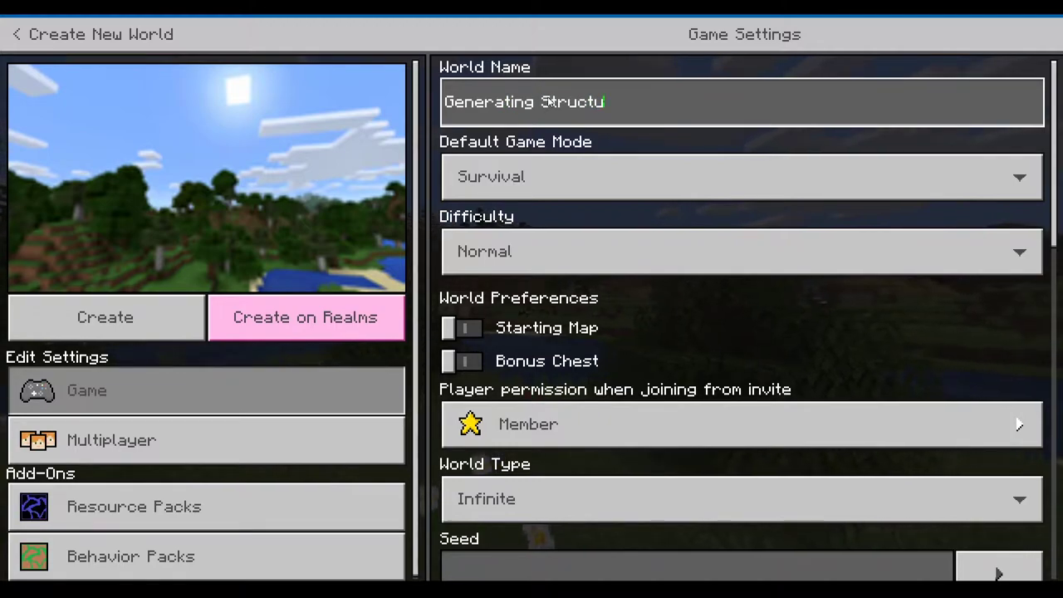
Set the default game mode to Creative and turn on experimental gameplay, accepting both prompts.
left_click(531, 176)
left_click(526, 254)
left_click(507, 357)
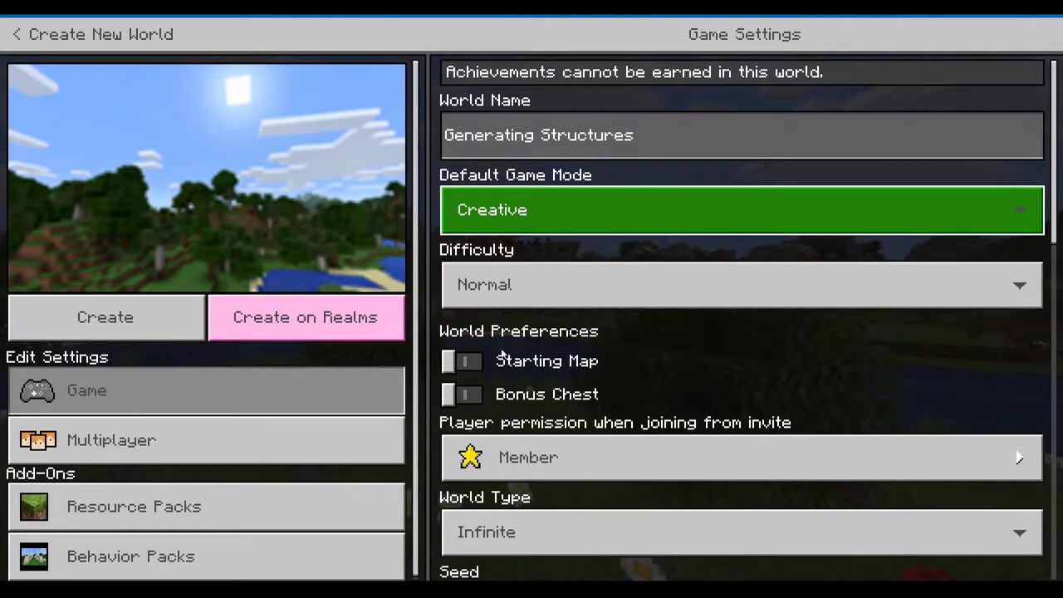
scroll(496, 350, "down", 5)
scroll(465, 382, "down", 6)
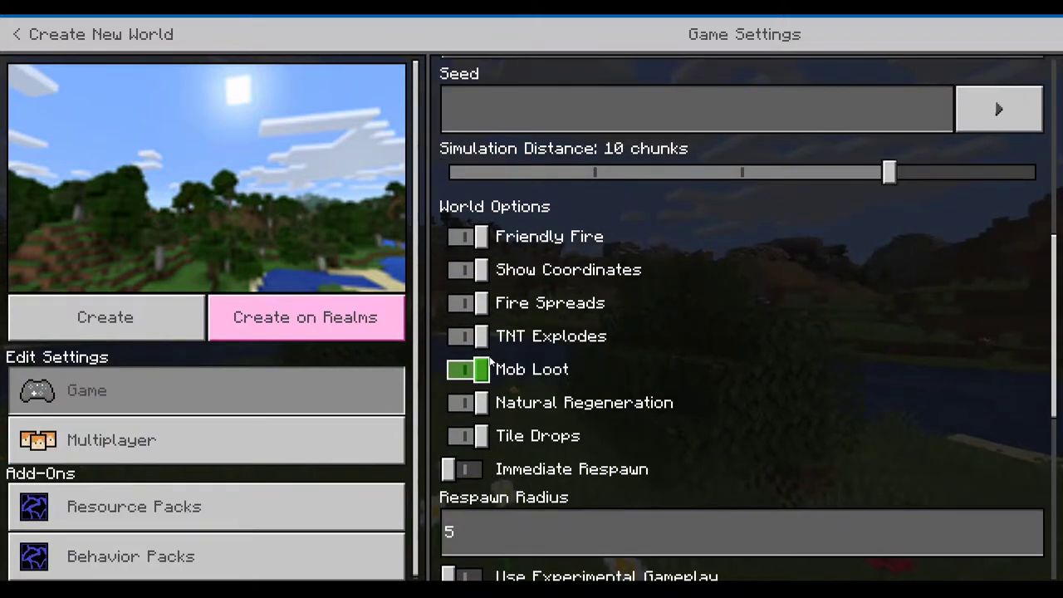
left_click(468, 436)
left_click(504, 342)
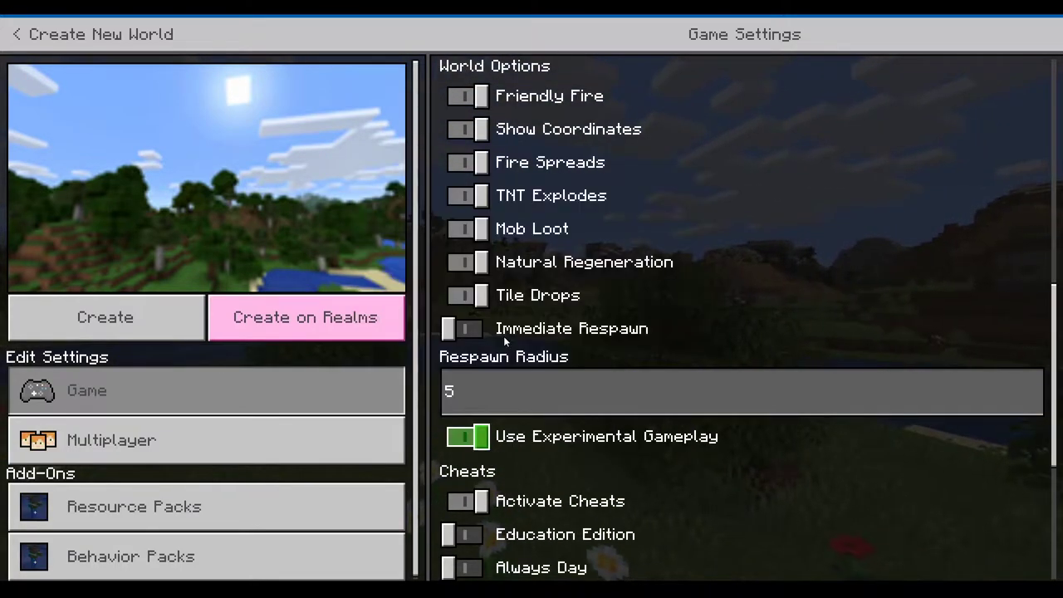
scroll(467, 452, "down", 8)
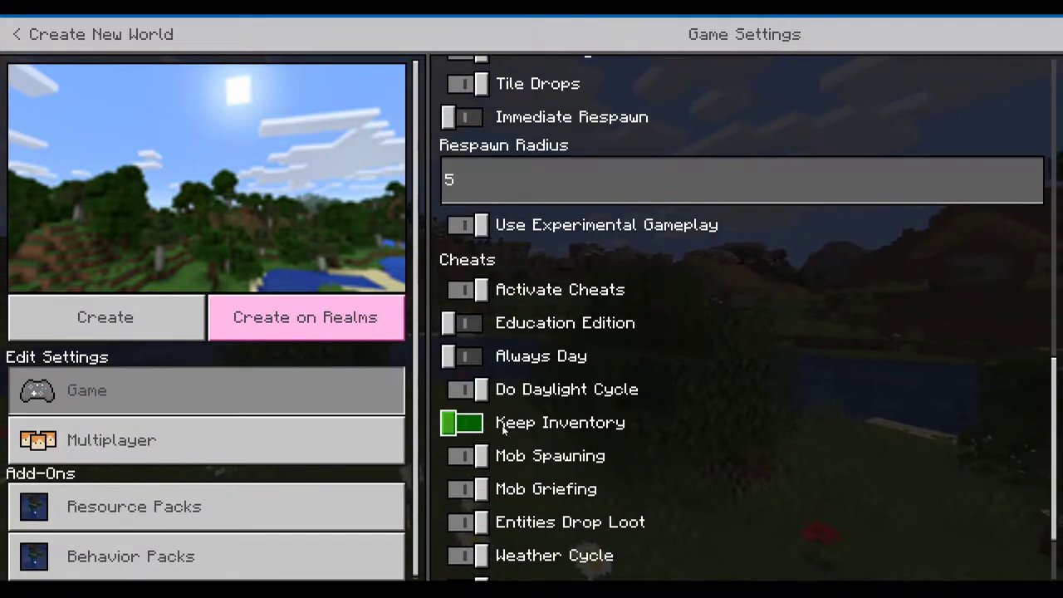
scroll(485, 350, "up", 2)
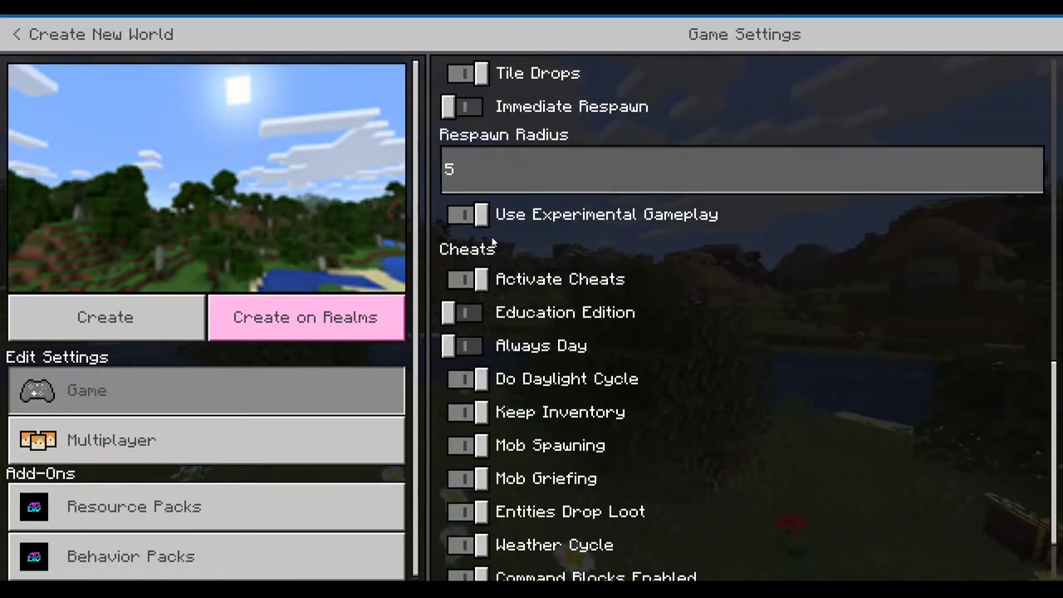
scroll(510, 214, "up", 13)
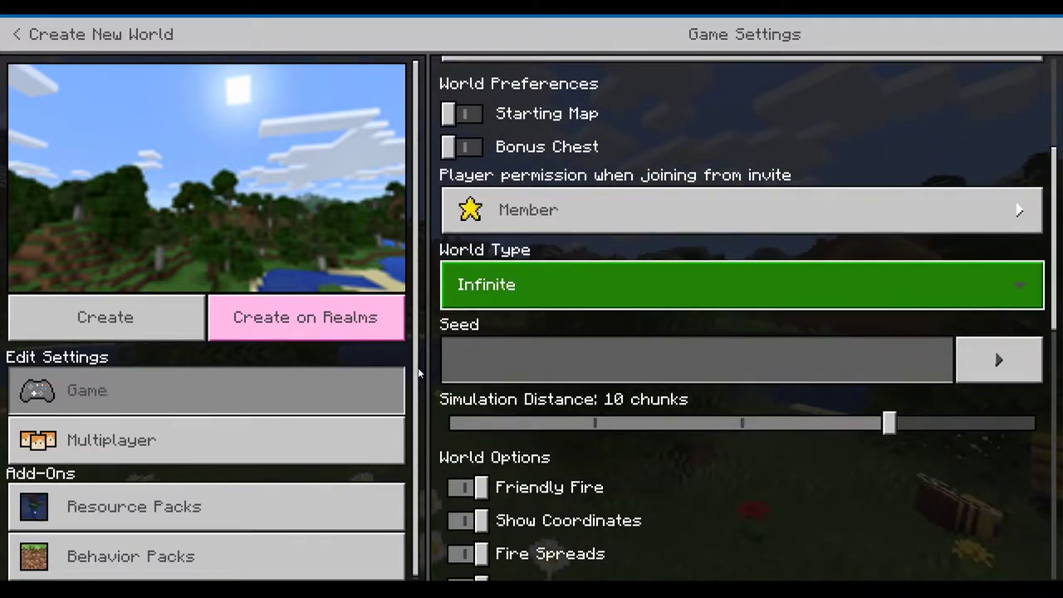
Activate the Basic Structure Example Pack from My Packs in the world's behavior packs.
left_click(153, 516)
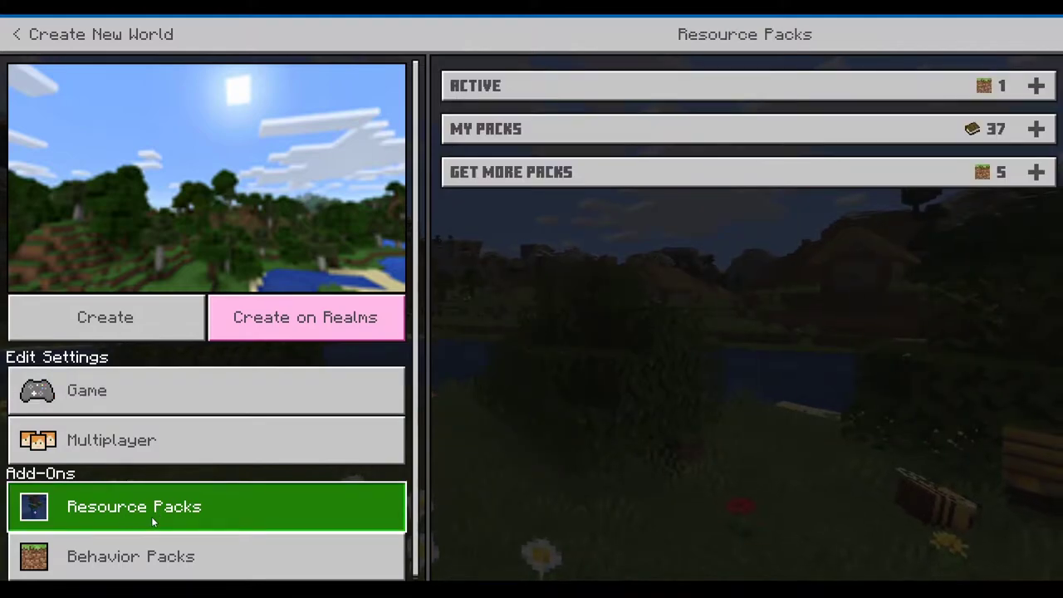
left_click(165, 541)
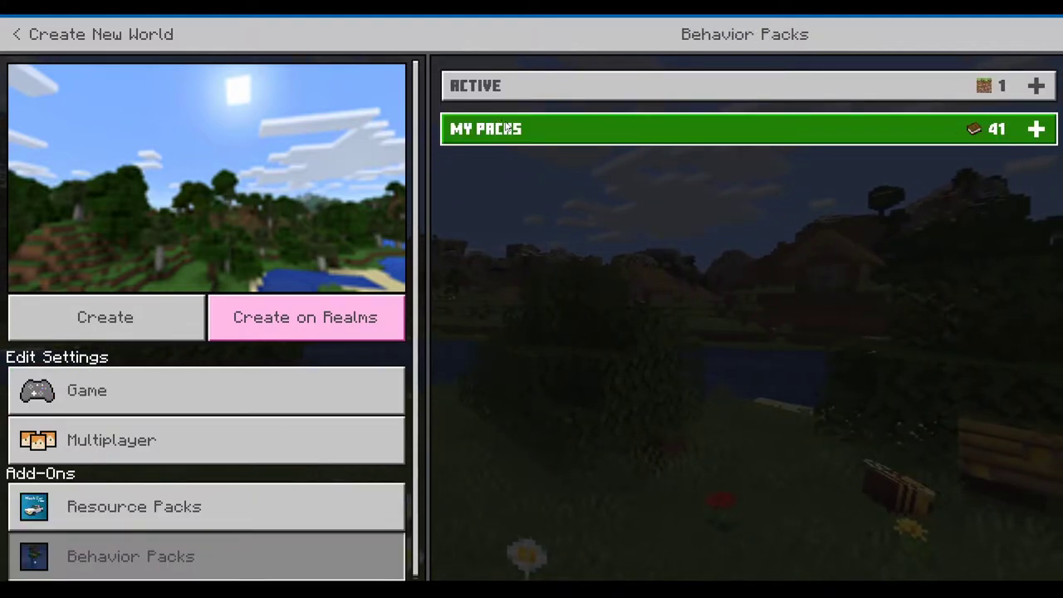
left_click(508, 129)
scroll(519, 248, "down", 3)
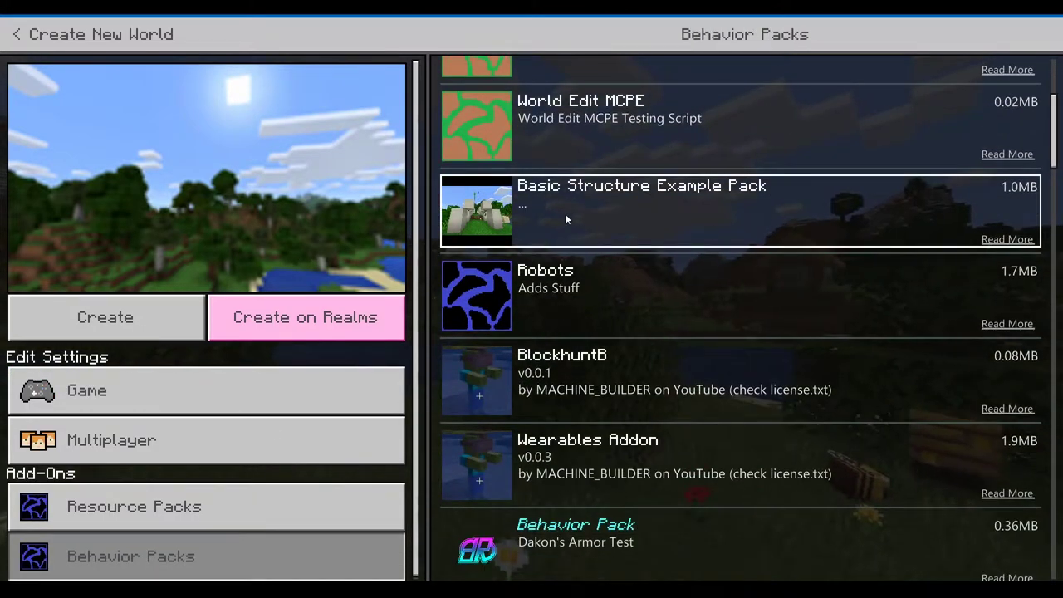
left_click(564, 213)
left_click(584, 268)
left_click(483, 353)
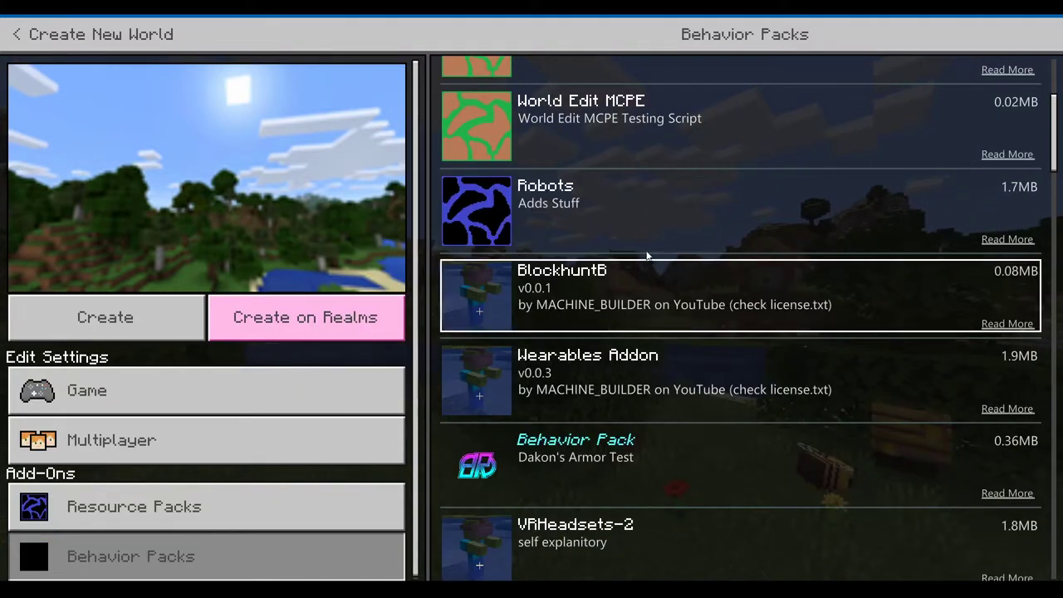
Review the active pack's warning details, then check the genStruct folder in File Explorer and return.
scroll(657, 192, "up", 3)
left_click(564, 86)
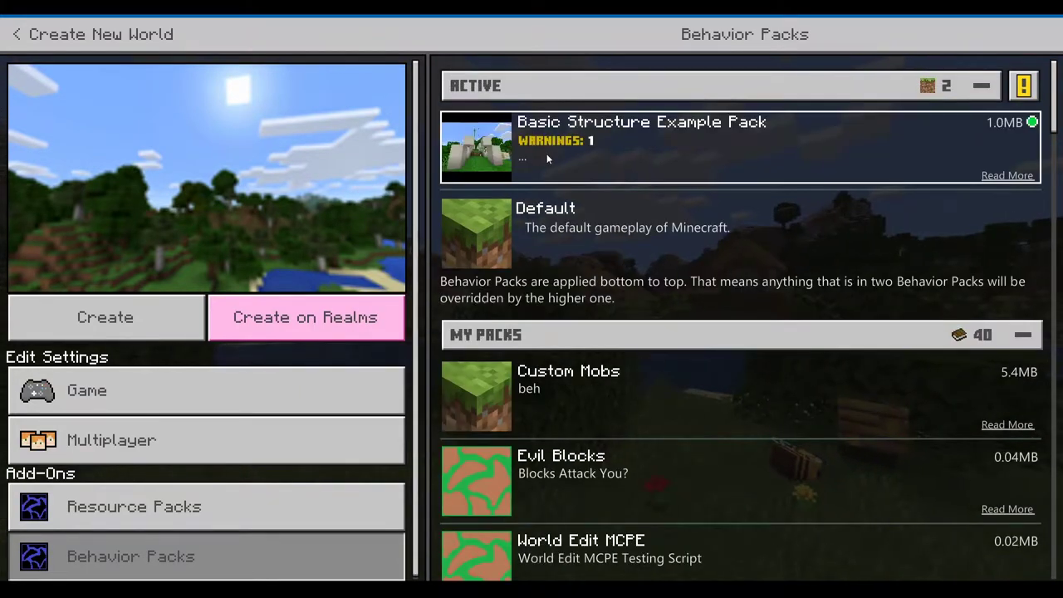
left_click(565, 138)
left_click(1022, 207)
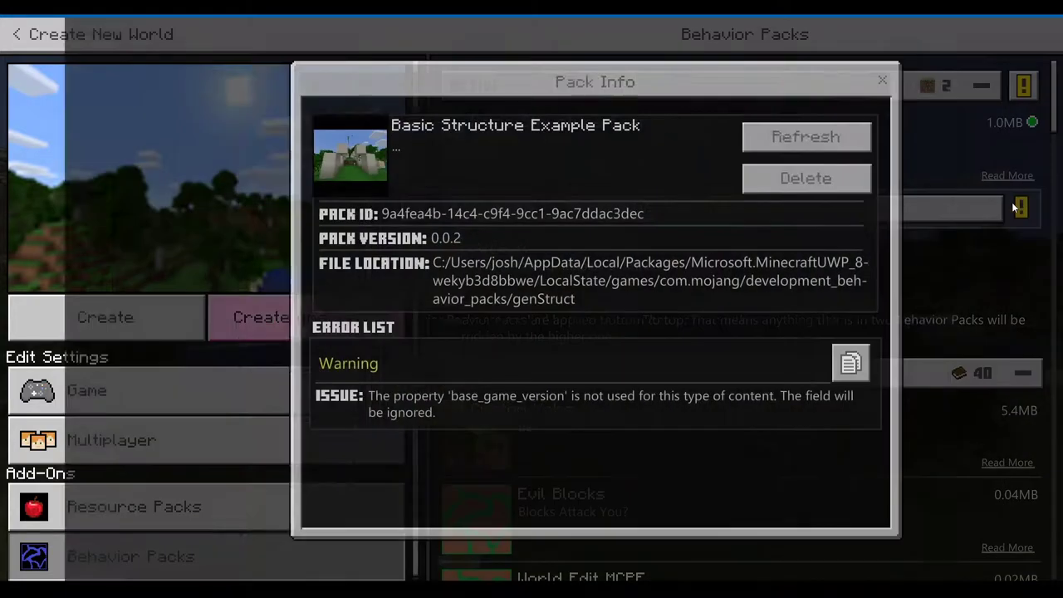
left_click(817, 80)
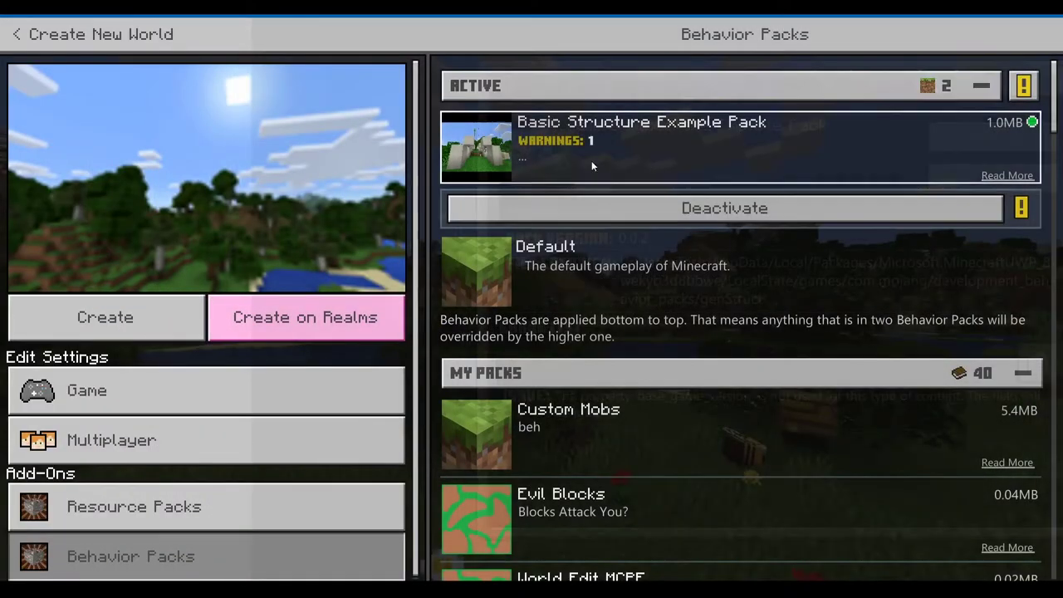
left_click(133, 507)
key("alt+Tab")
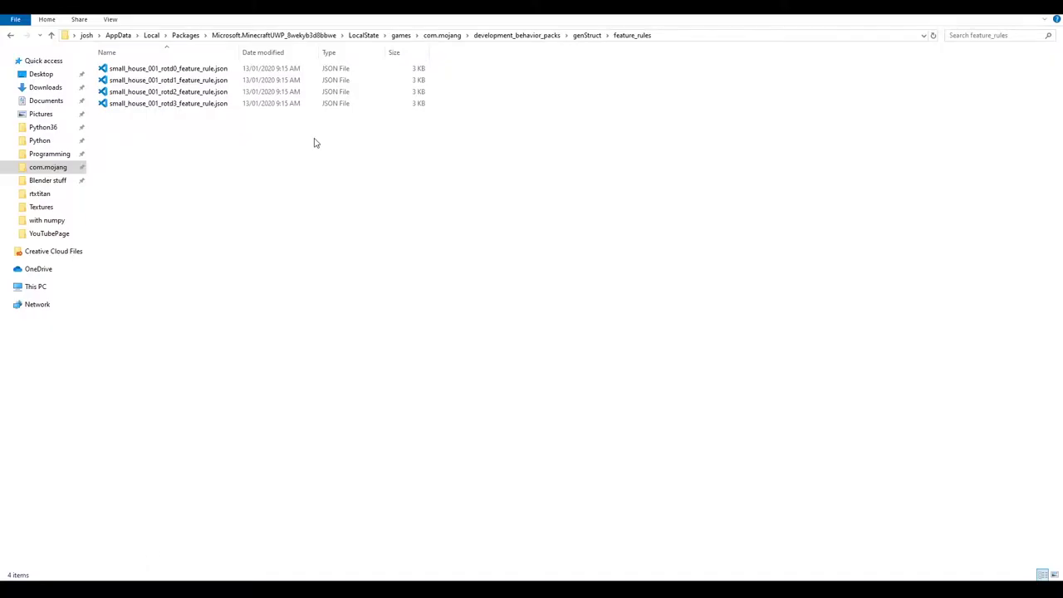
left_click(586, 35)
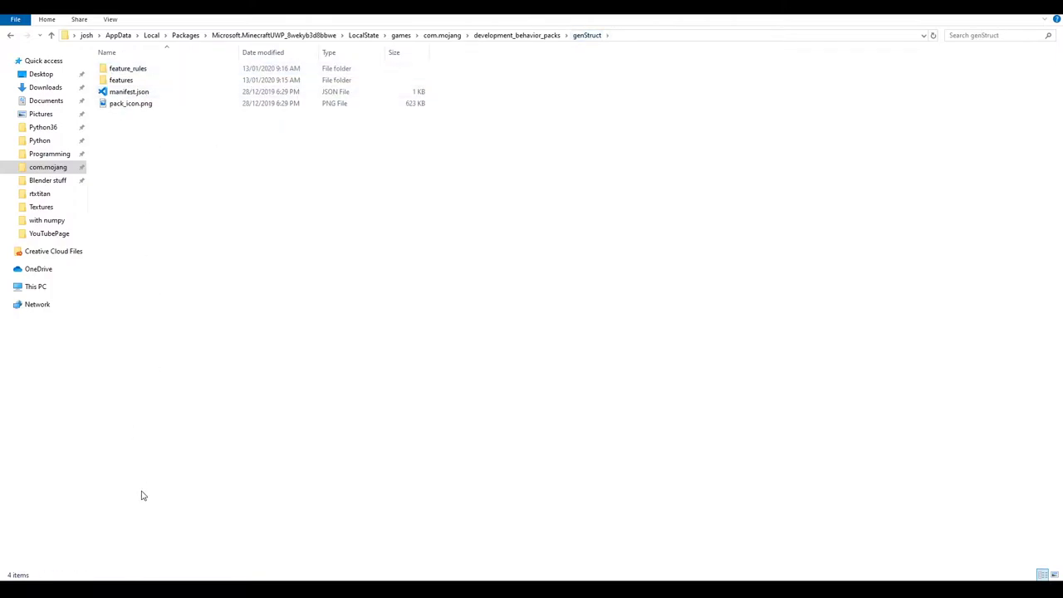
key("alt+Tab")
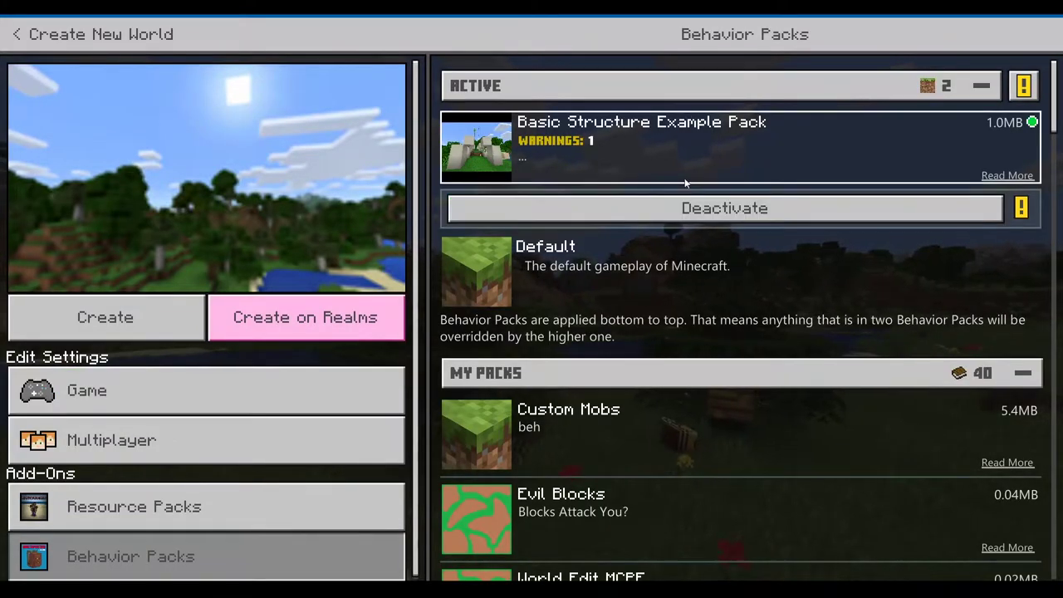
Enable Use Experimental Gameplay in the world's Game settings, confirm it, and create the world.
left_click(214, 379)
scroll(628, 260, "down", 6)
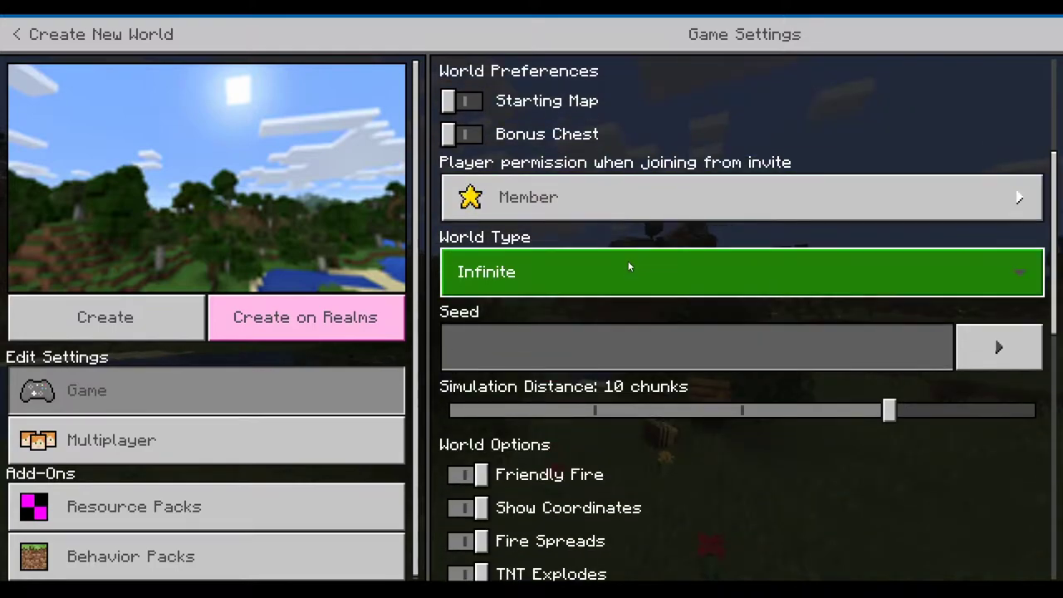
scroll(612, 249, "down", 5)
left_click(491, 344)
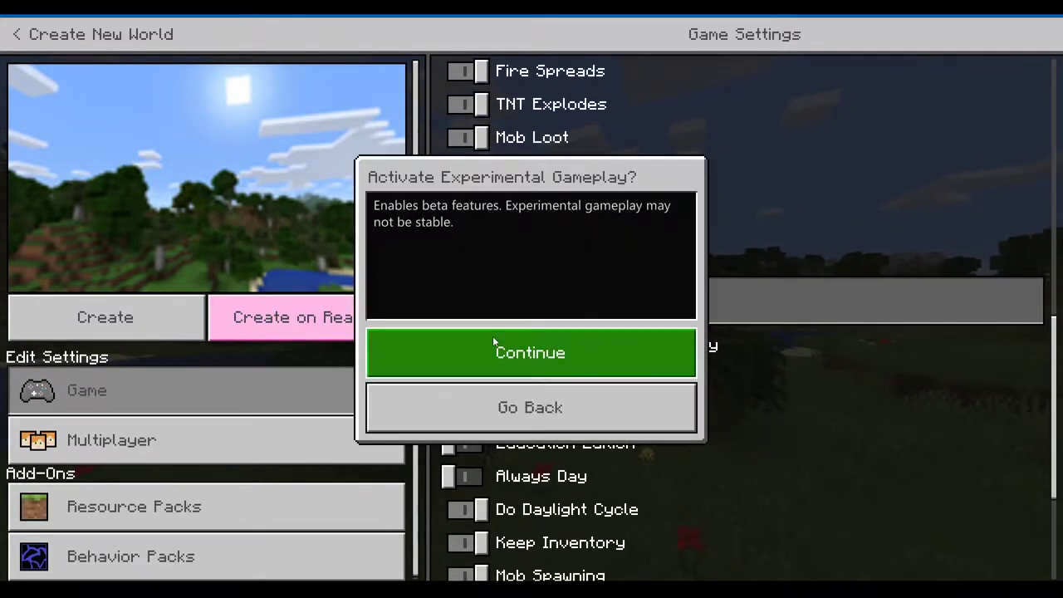
left_click(492, 346)
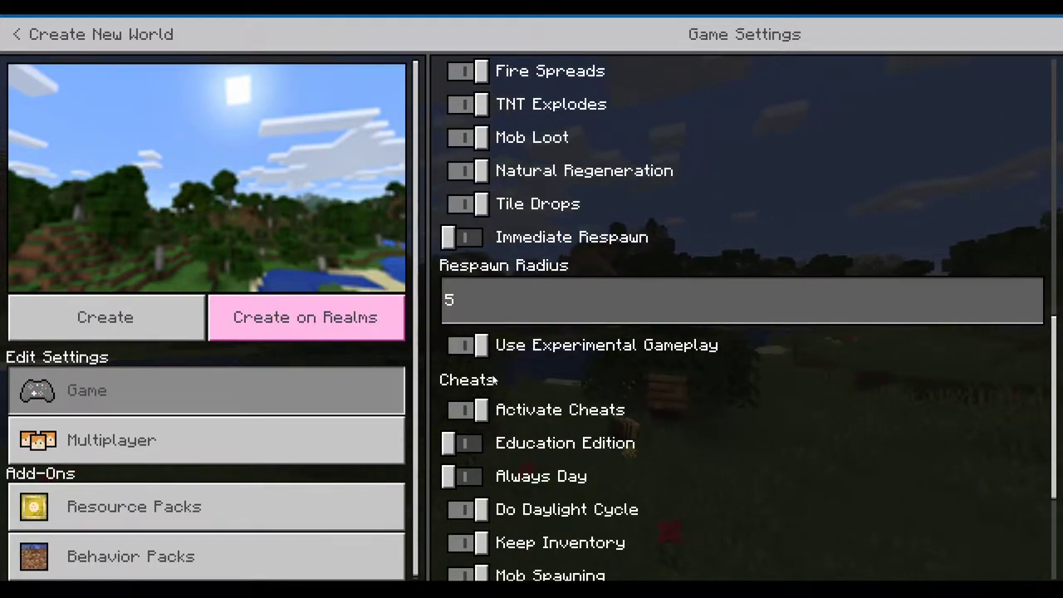
scroll(596, 353, "up", 8)
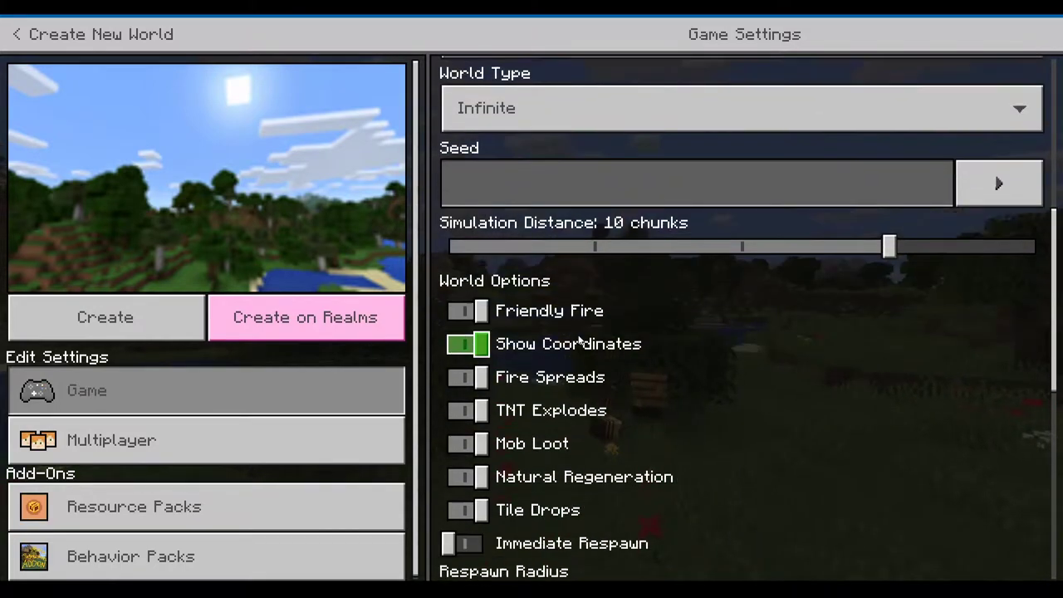
scroll(469, 456, "down", 4)
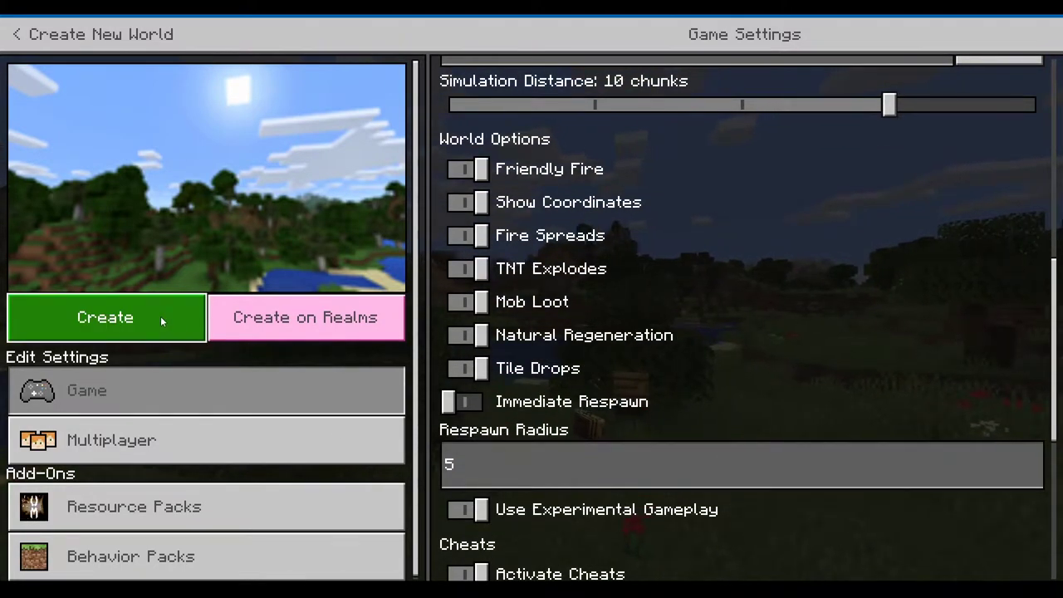
left_click(160, 316)
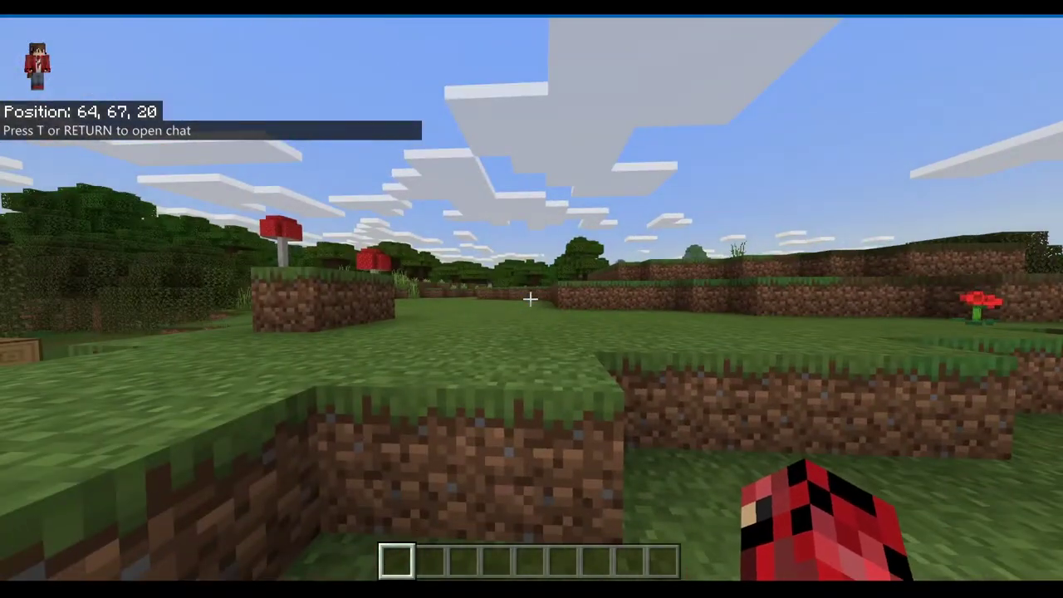
Fly over the lake and river valley and down into the first generated wooden house.
key("space")
key("space")
key("space")
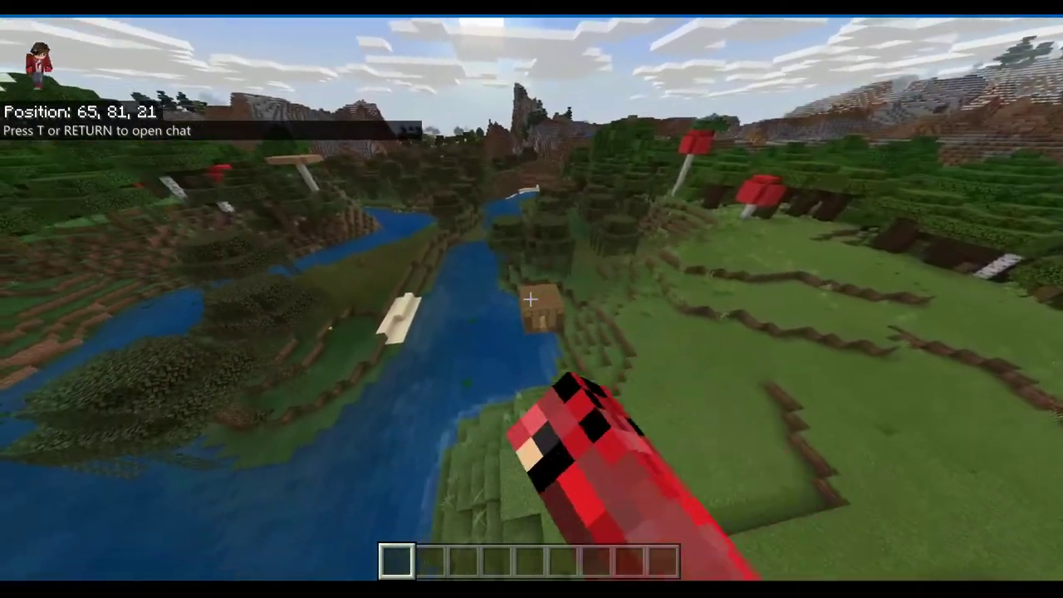
key("w")
key("space")
key("w")
key("space")
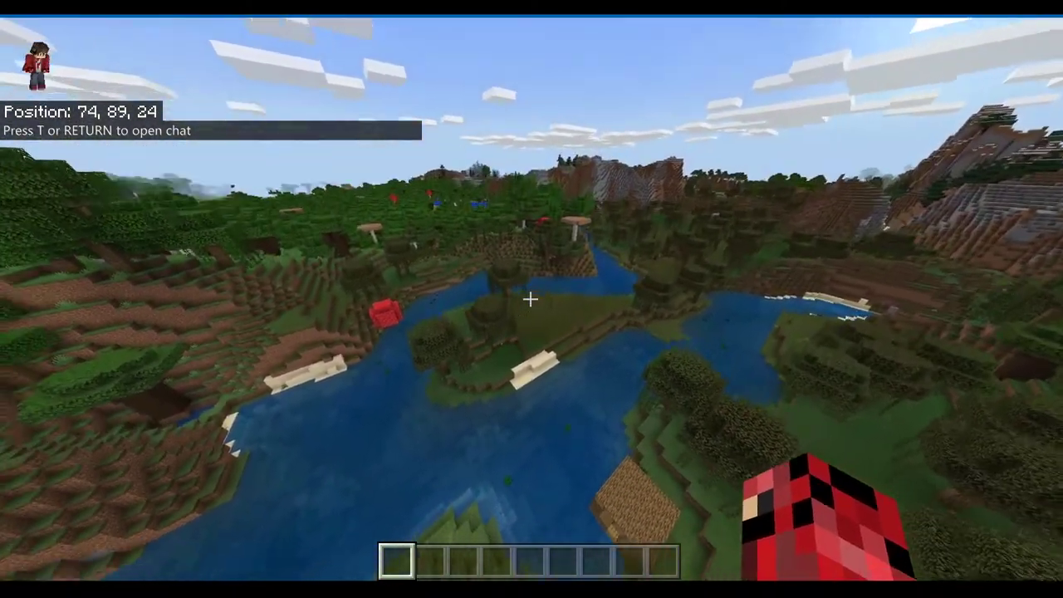
key("shift")
key("shift")
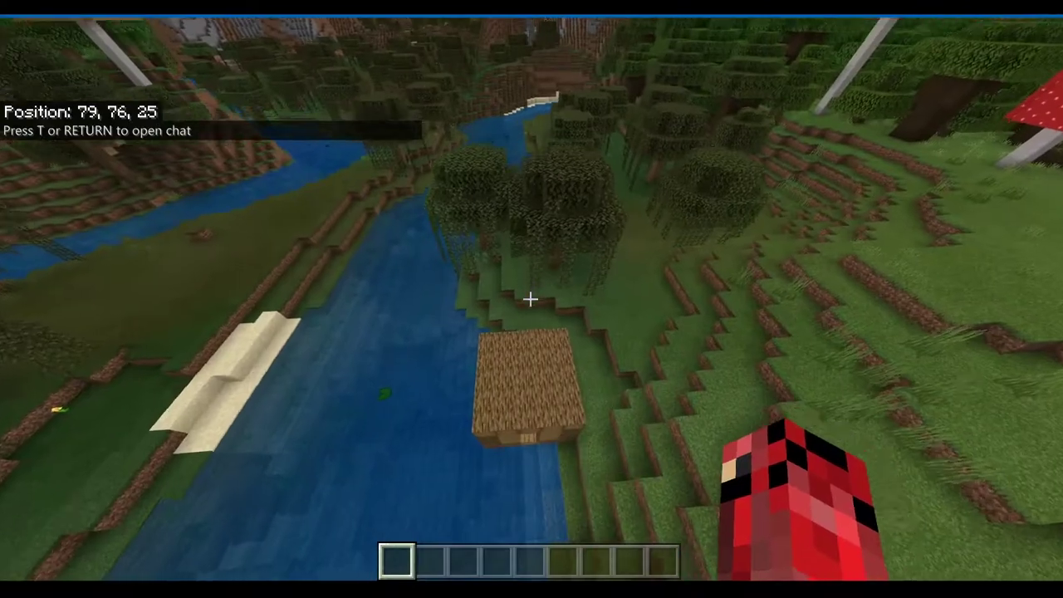
key("w")
key("w")
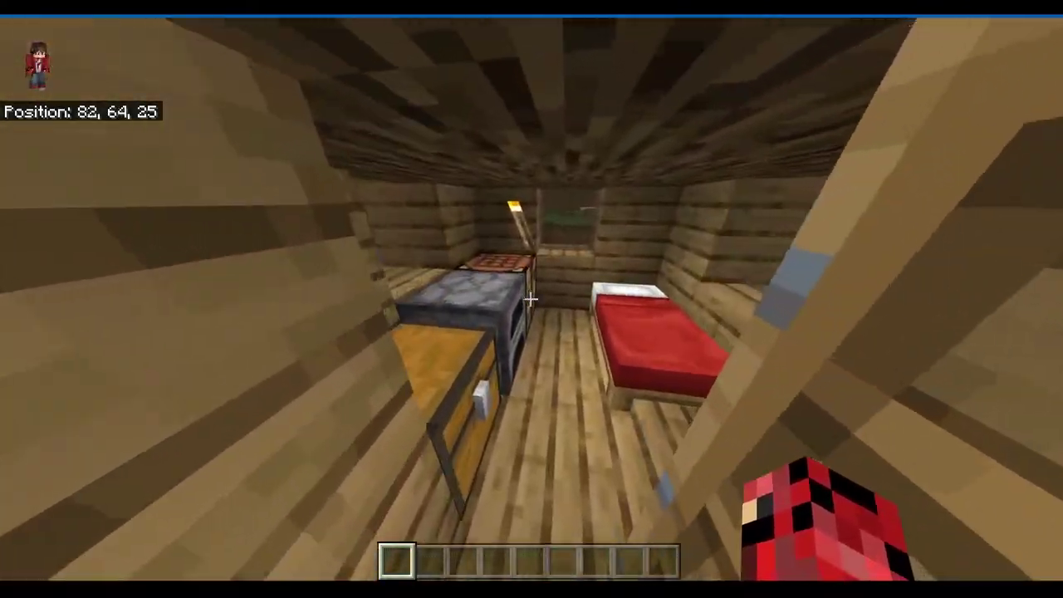
key("s")
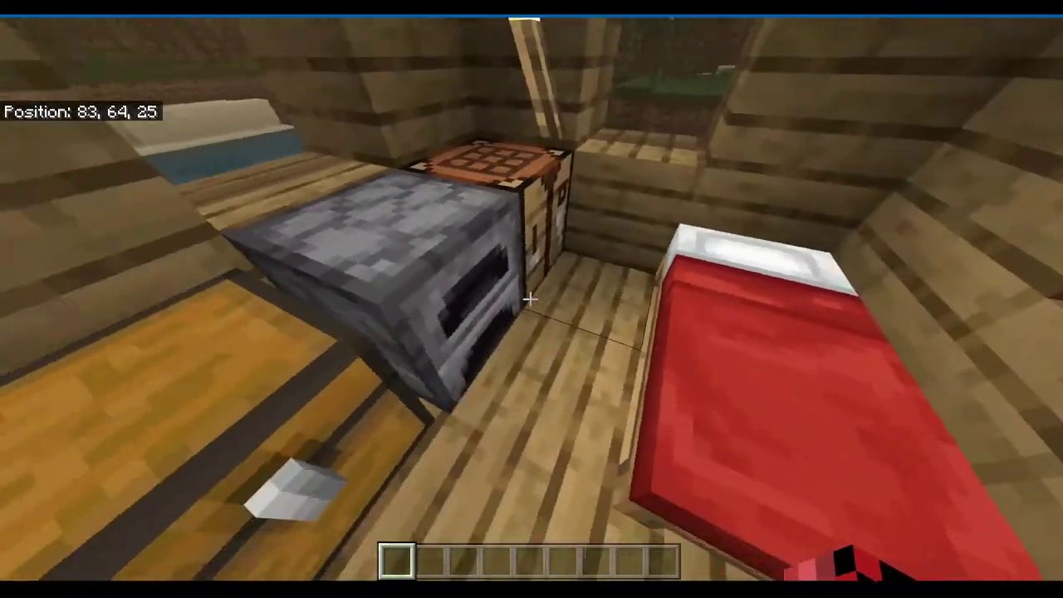
Check the inventory, inspect the furnace and chest, and use the bed to set the respawn point.
key("e")
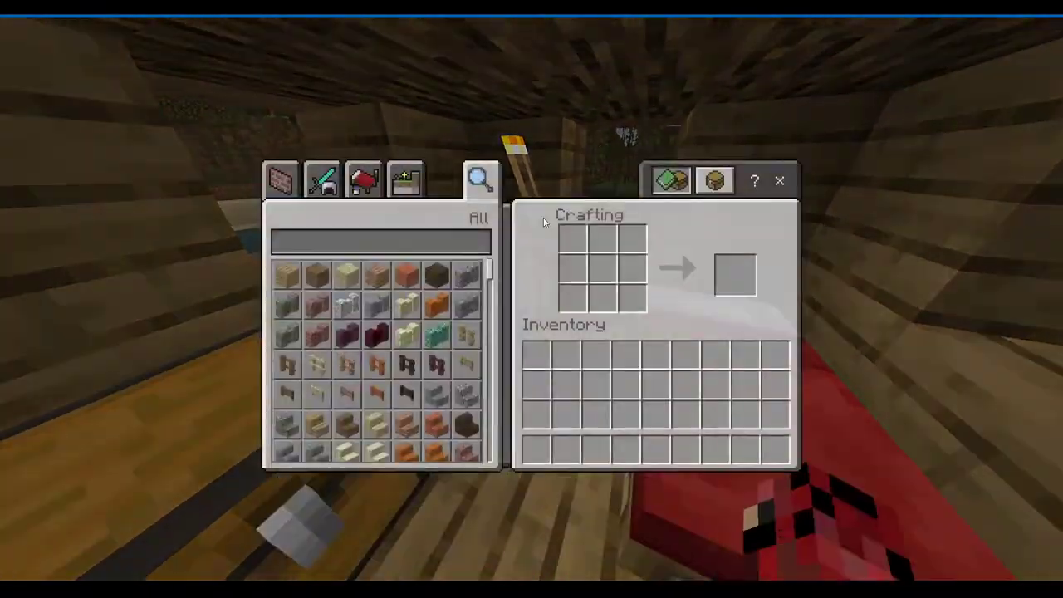
key("e")
right_click(530, 298)
key("e")
right_click(530, 298)
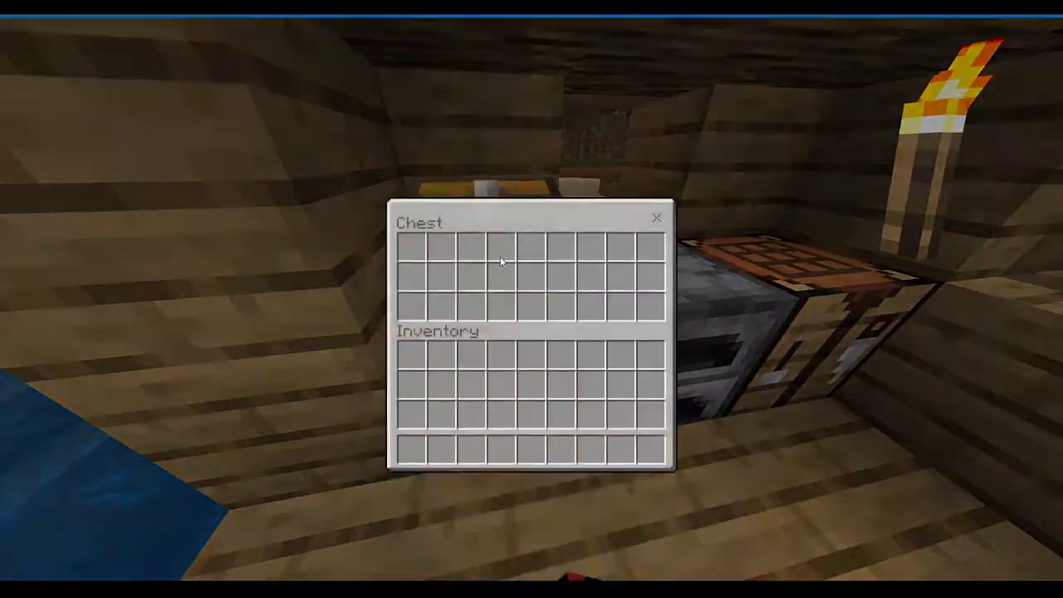
key("e")
key("w")
right_click(530, 299)
Leave the house and travel across the grass into another generated house, looking toward its bed.
key("w")
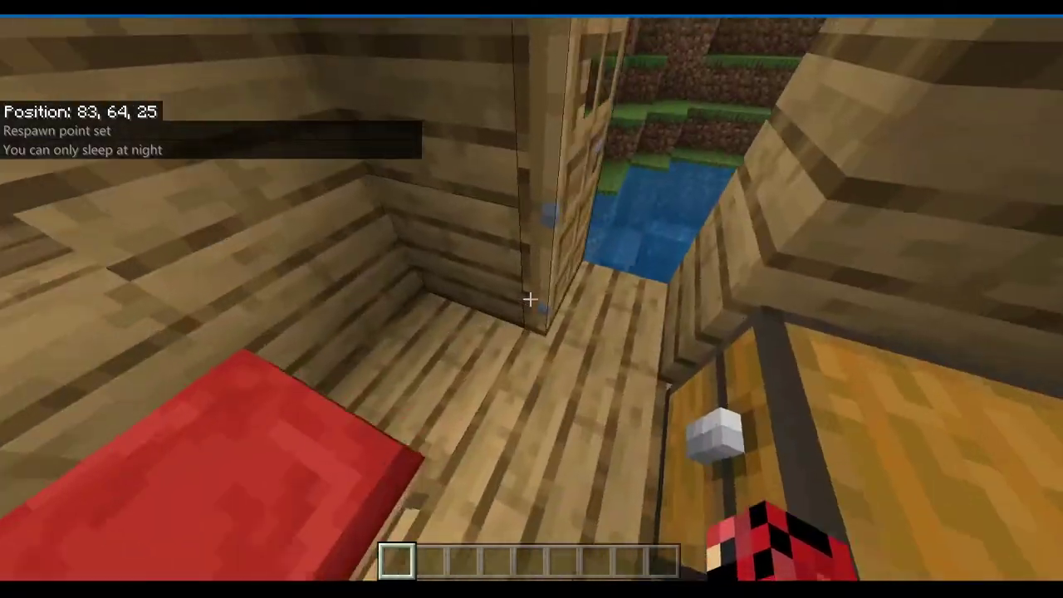
key("space")
key("w")
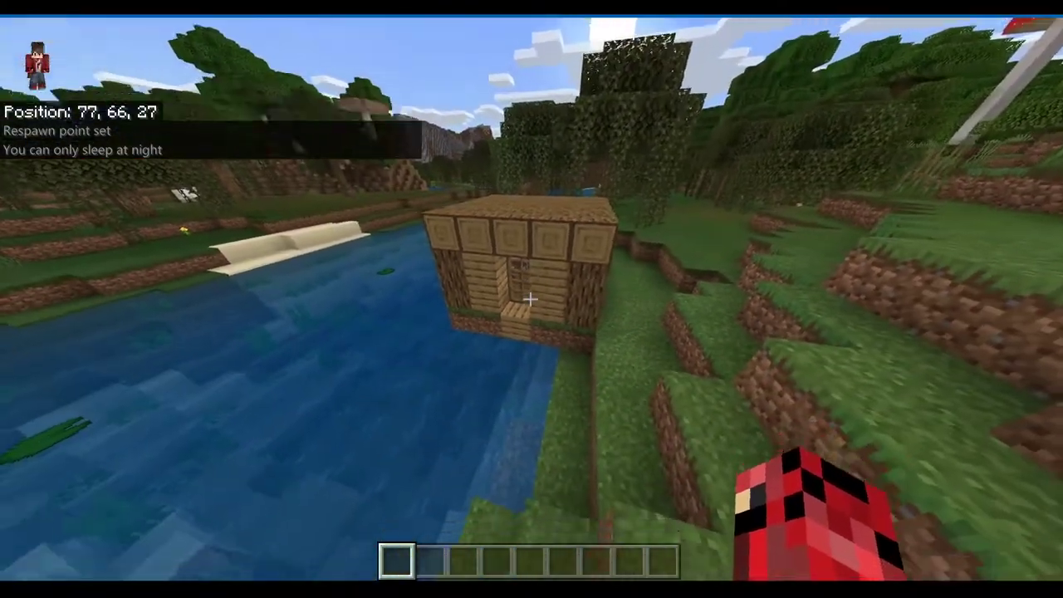
key("w")
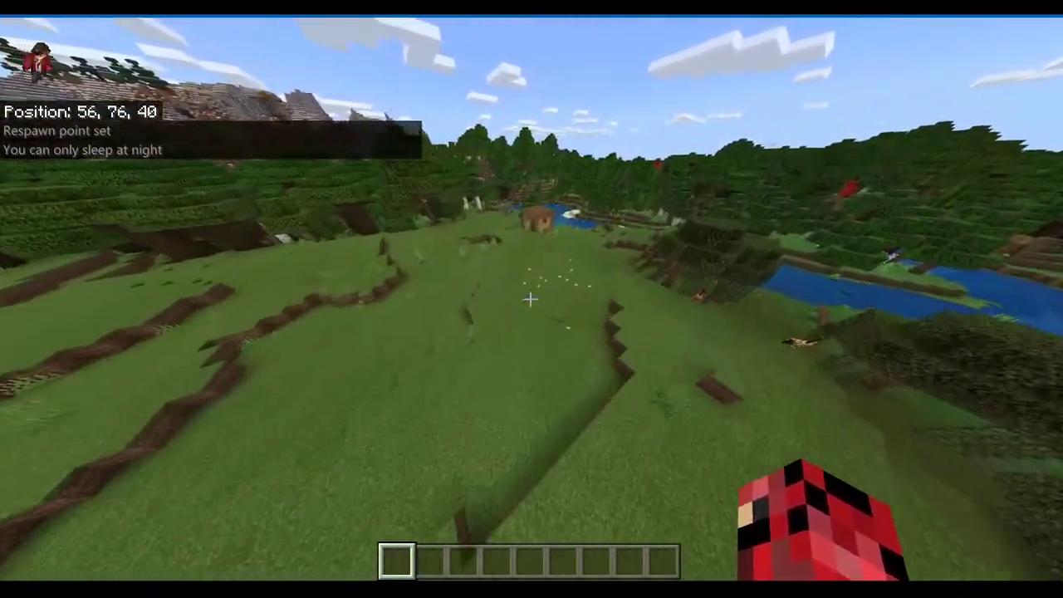
key("w")
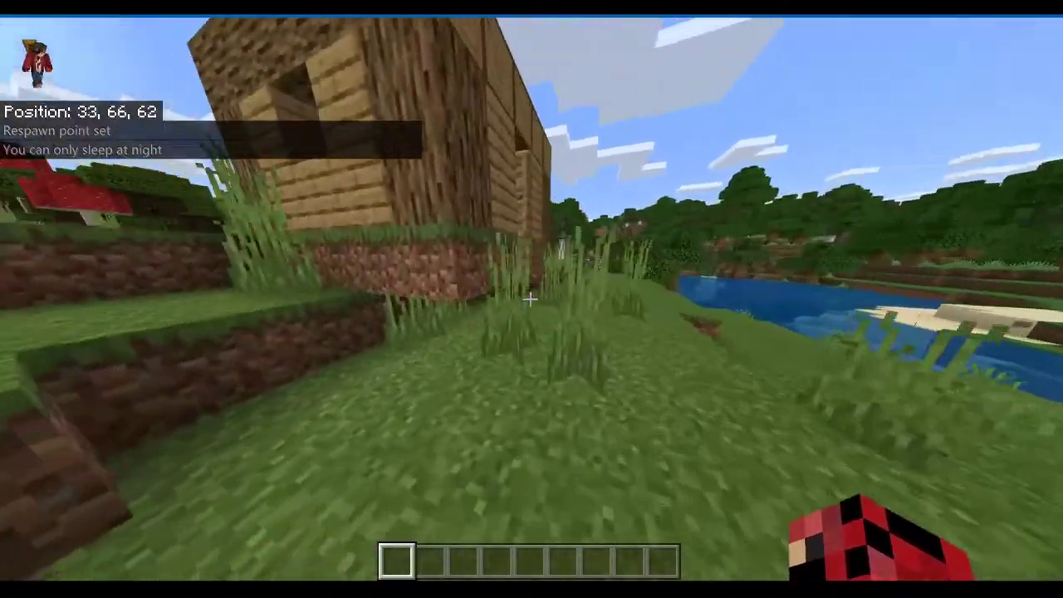
right_click(532, 299)
key("w")
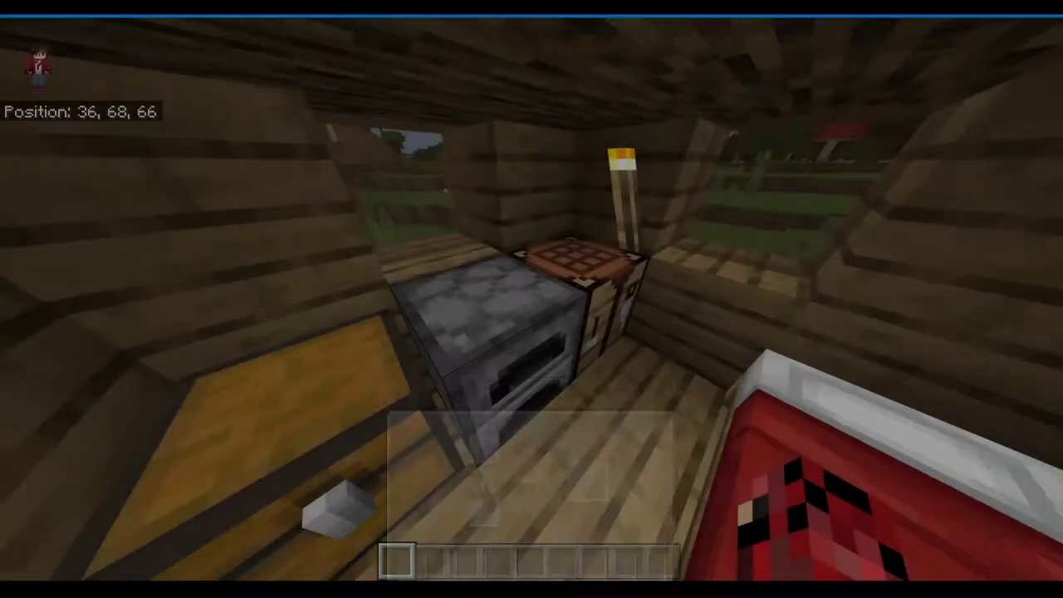
key("w")
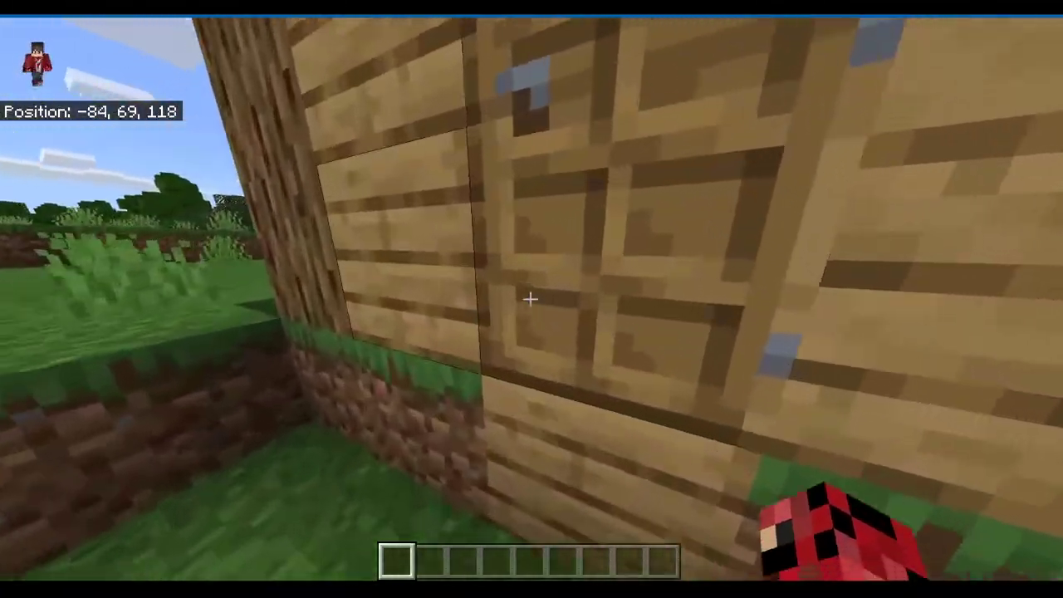
Enter a third house and look over its furnace and crafting table.
right_click(530, 298)
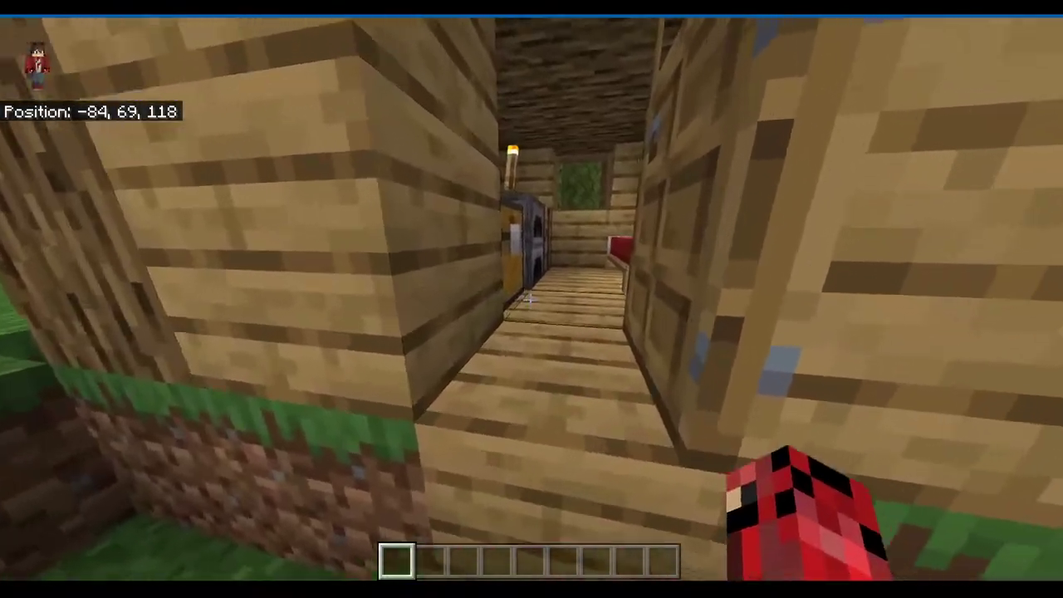
key("w")
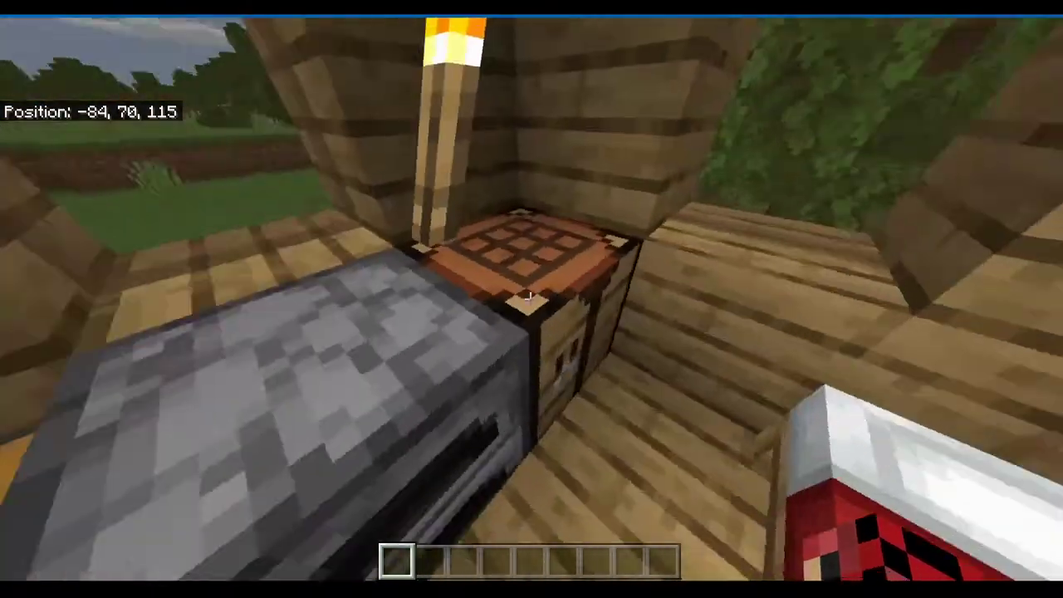
key("w")
key("w")
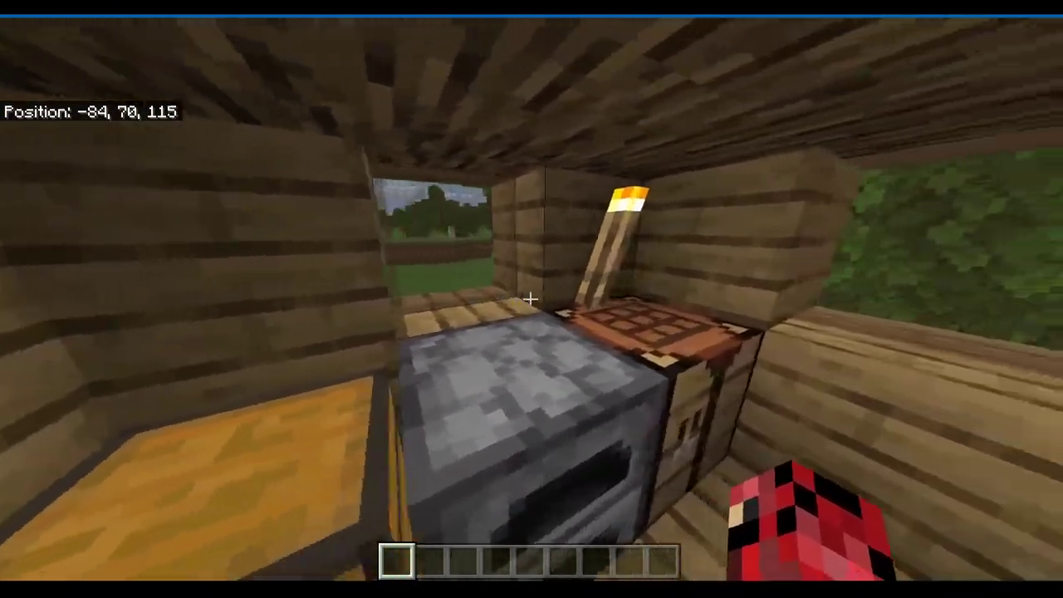
key("s")
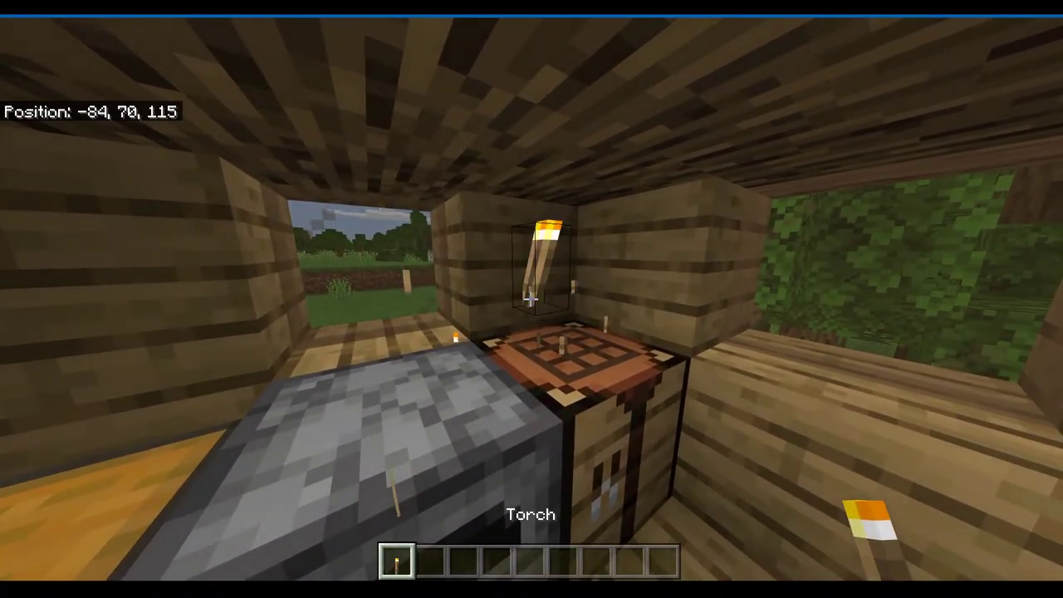
Leave the house, save and quit Generating Structures, and enter StructureBuildingWorld with scripts enabled.
key("s")
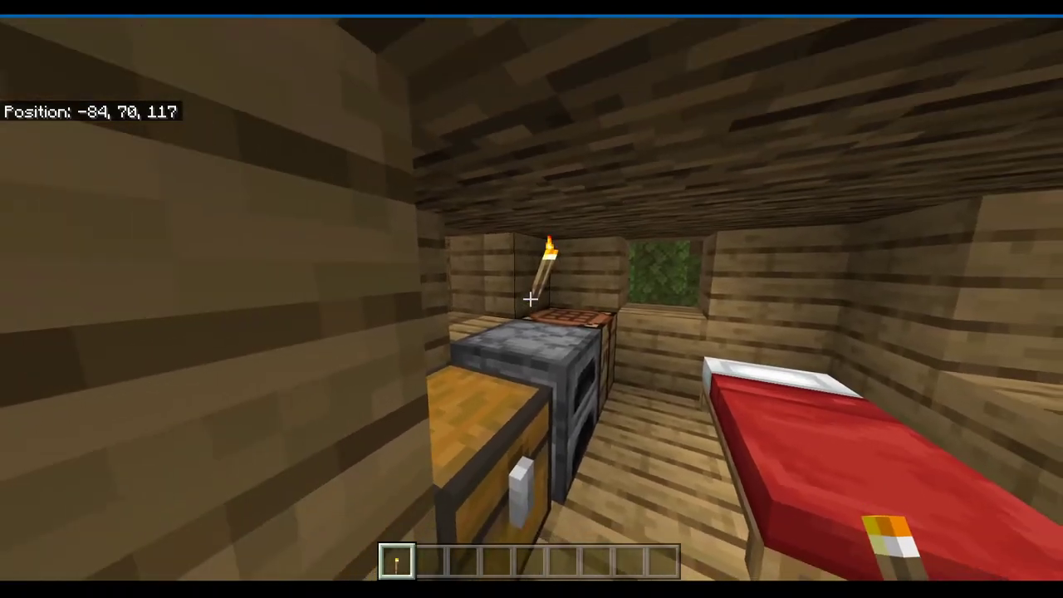
key("s")
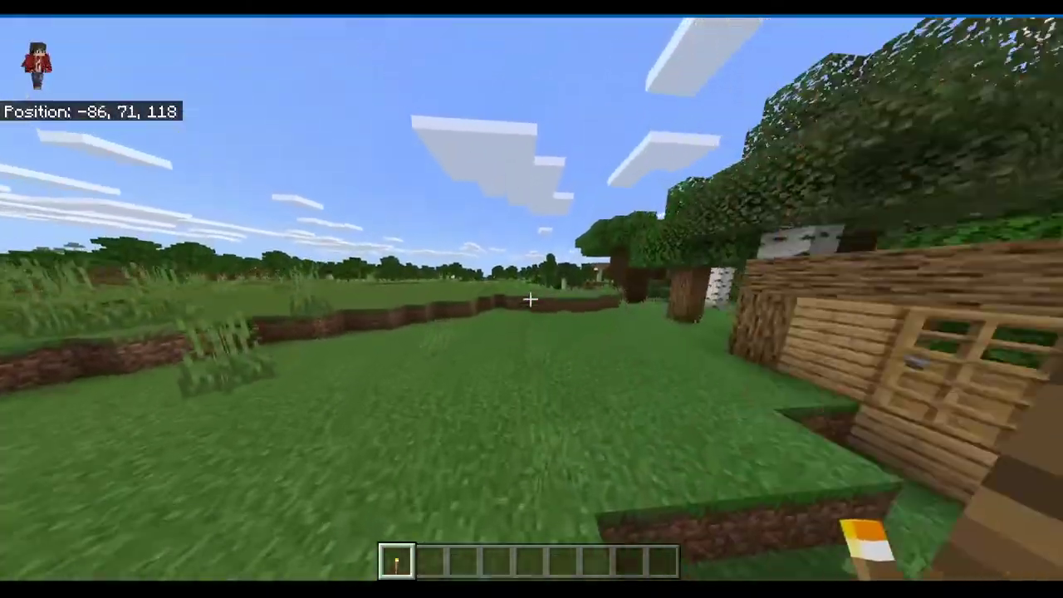
key("w")
key("Escape")
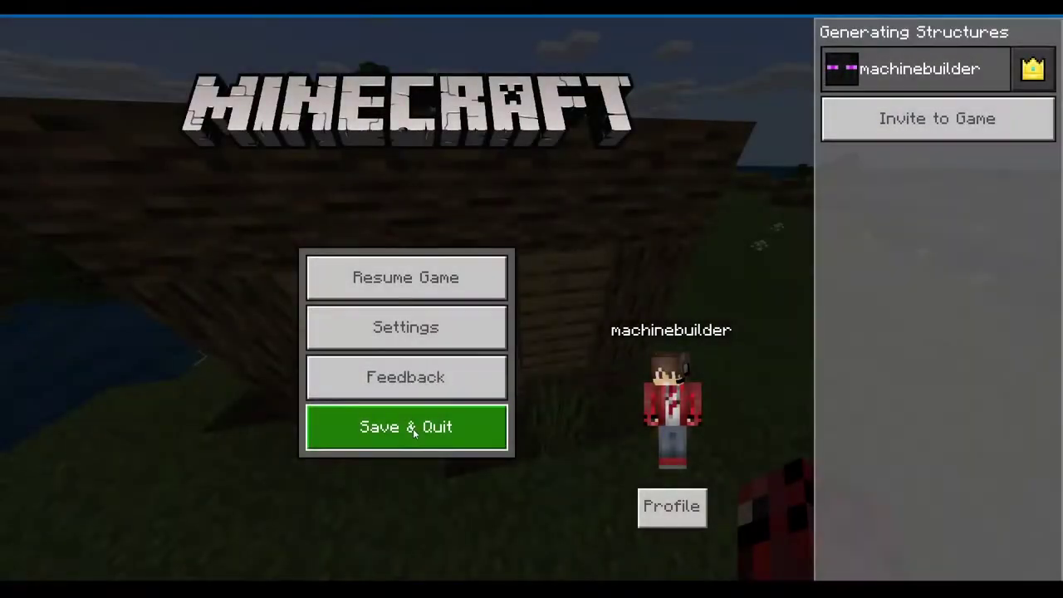
left_click(407, 427)
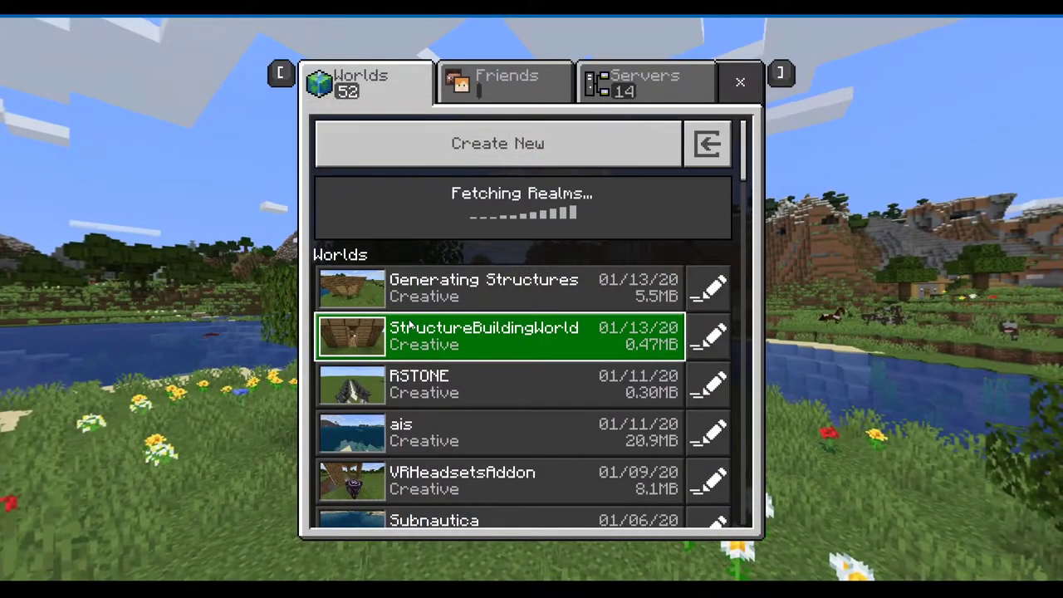
left_click(408, 325)
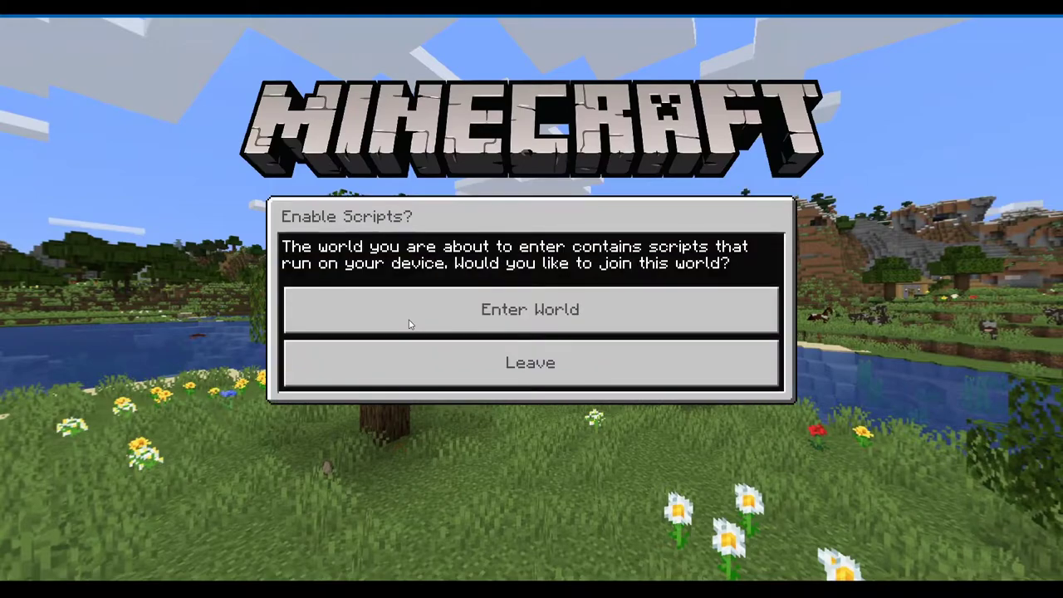
left_click(420, 316)
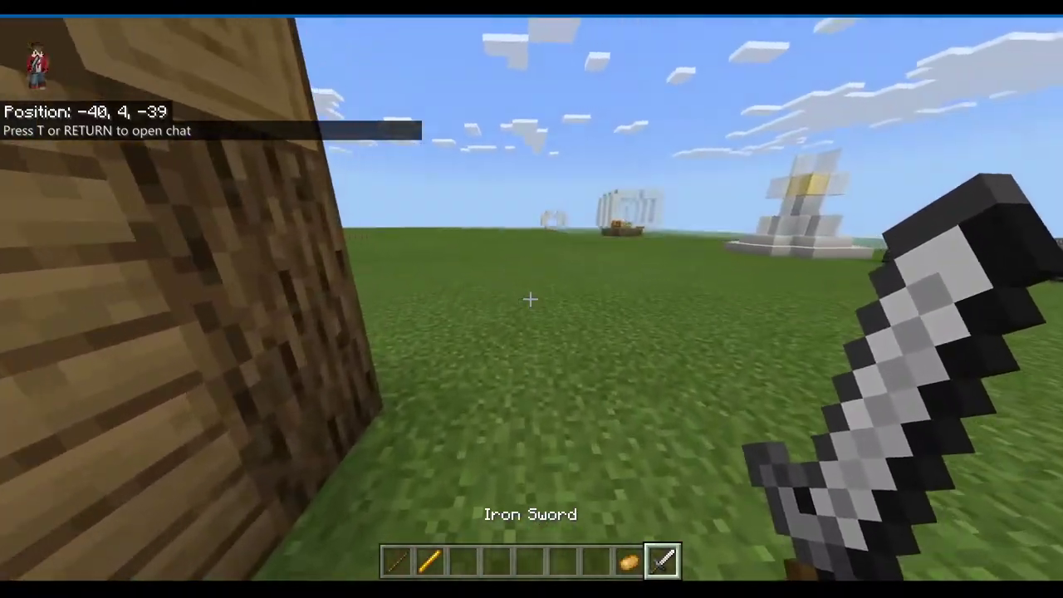
Look around the flat build world and walk toward the wooden house.
key("w")
key("space")
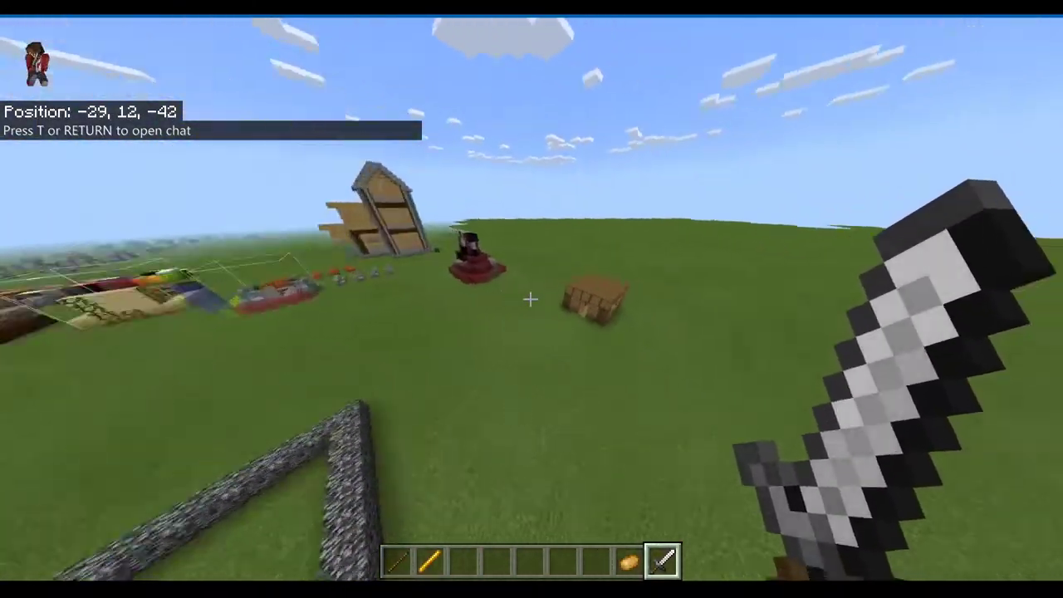
left_click(530, 299)
key("w")
Put stone, cobblestone and Mossy Cobblestone from the construction blocks into the hotbar.
key("6")
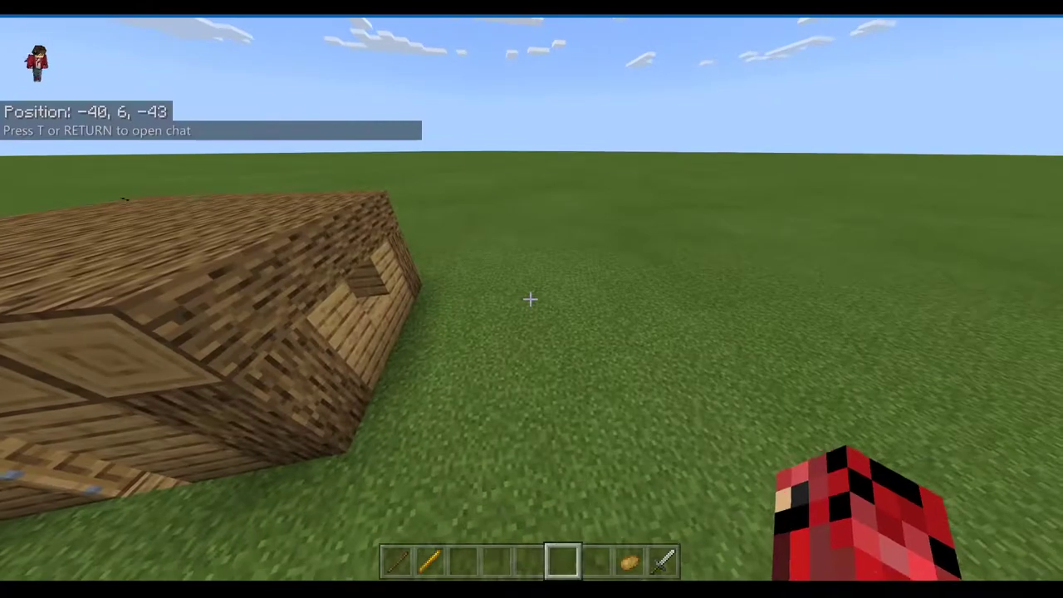
key("e")
left_click(280, 146)
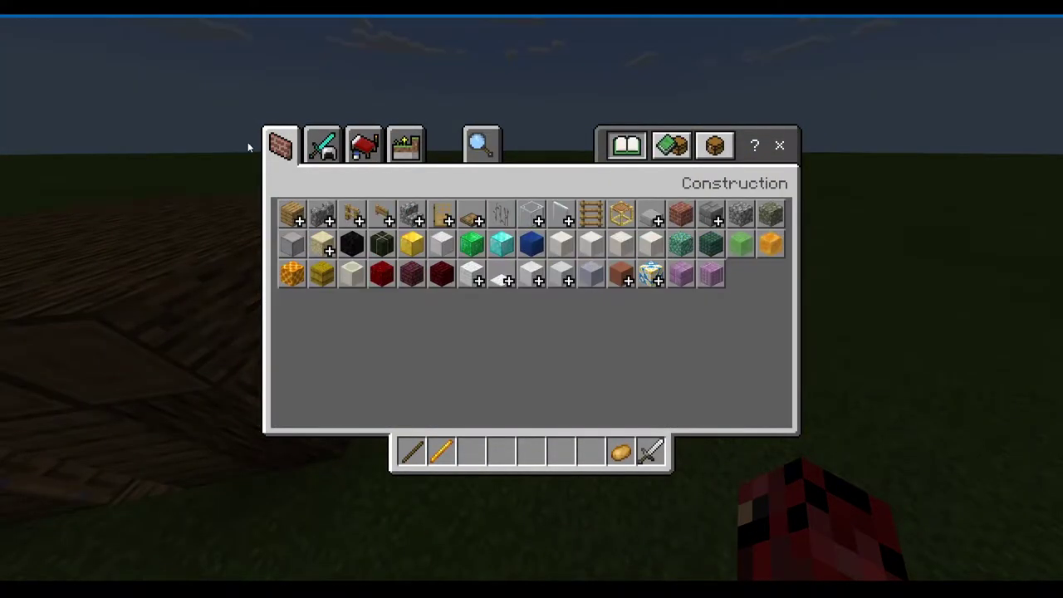
left_click(299, 241)
left_click(471, 451)
left_click(741, 216)
left_click(503, 451)
left_click(771, 215)
left_click(507, 450)
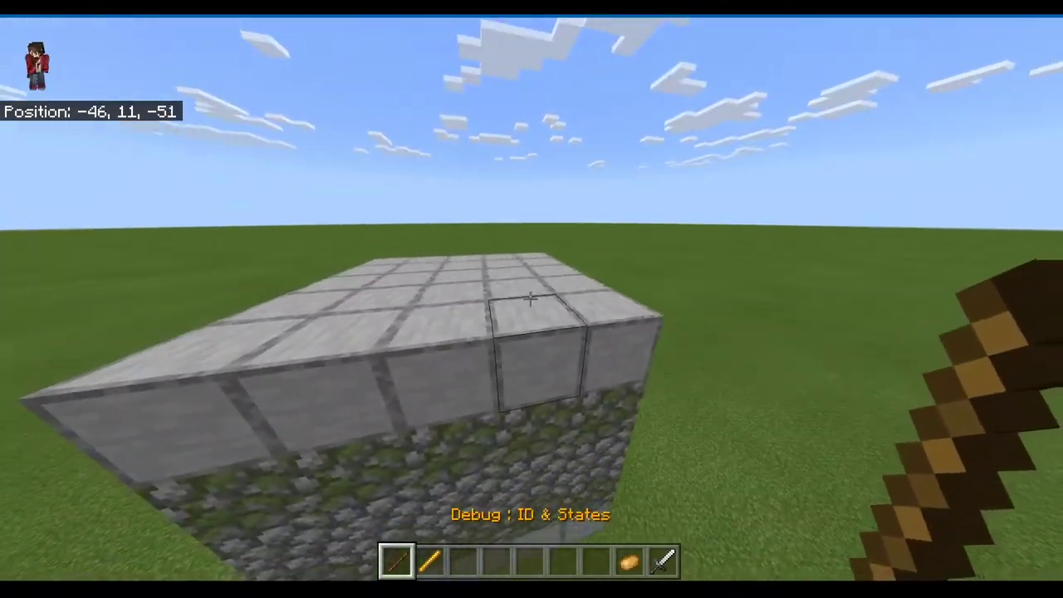
key("9")
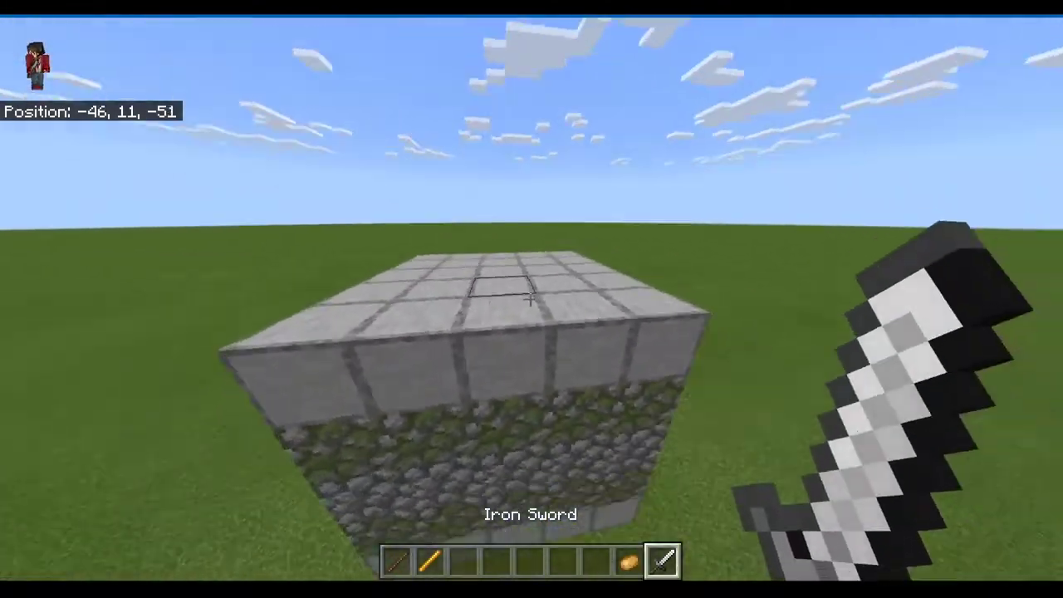
Drop down beside the stone dungeon and explore inside its small room.
key("6")
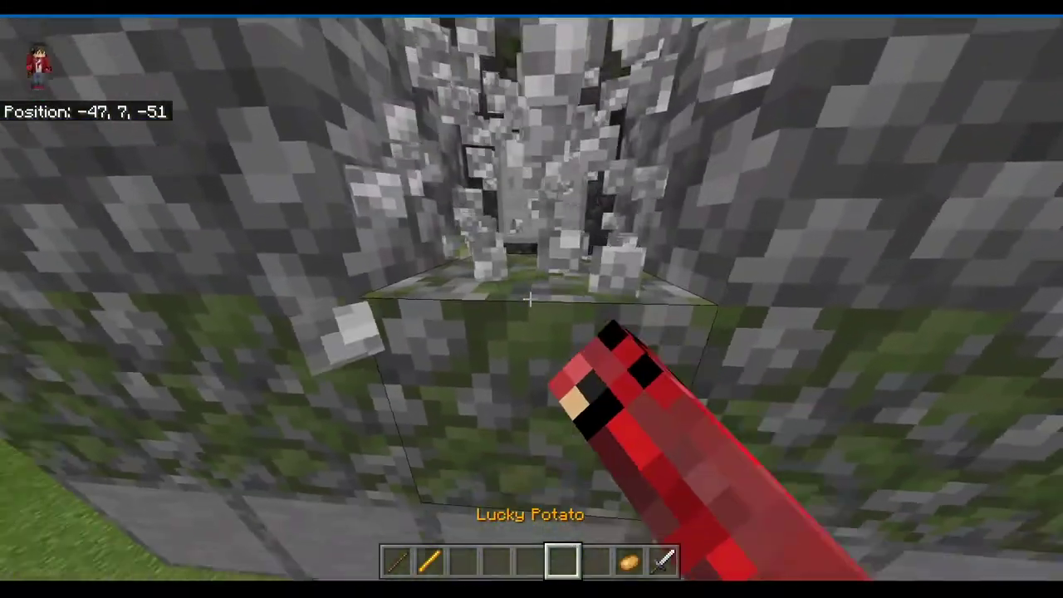
key("w")
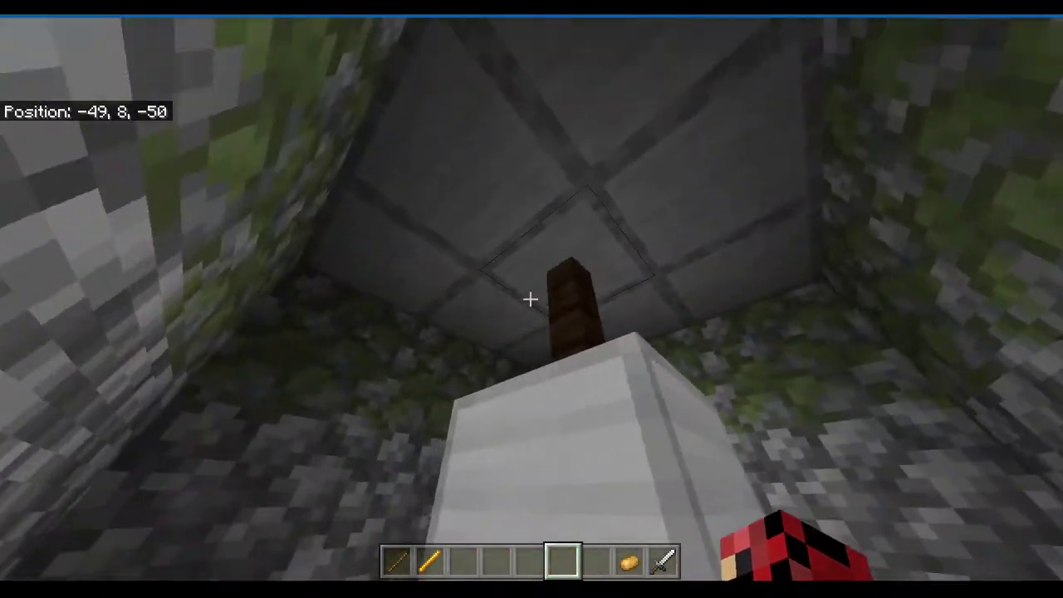
key("space")
key("w")
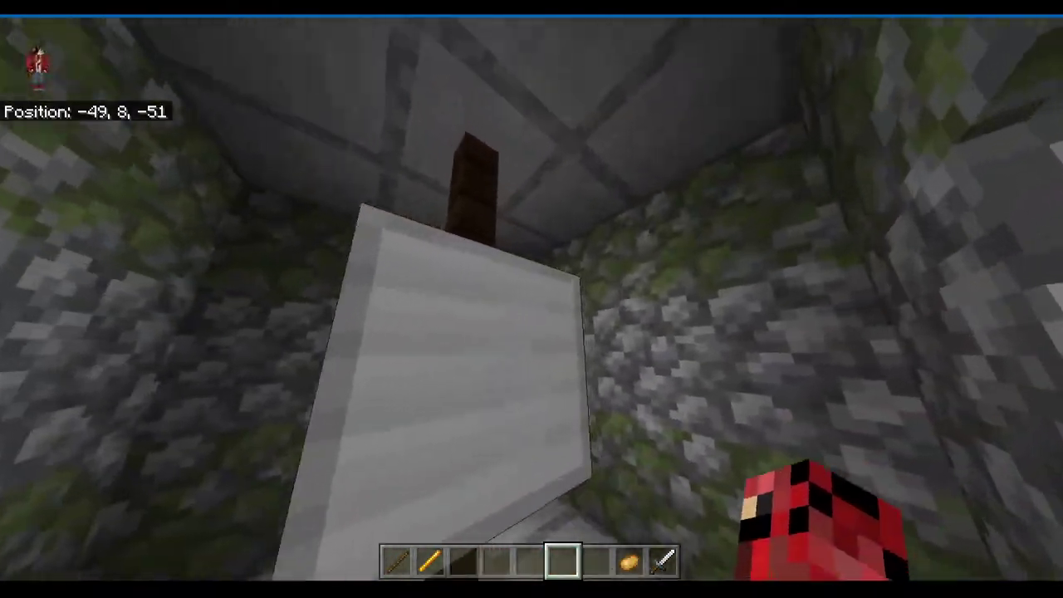
key("w")
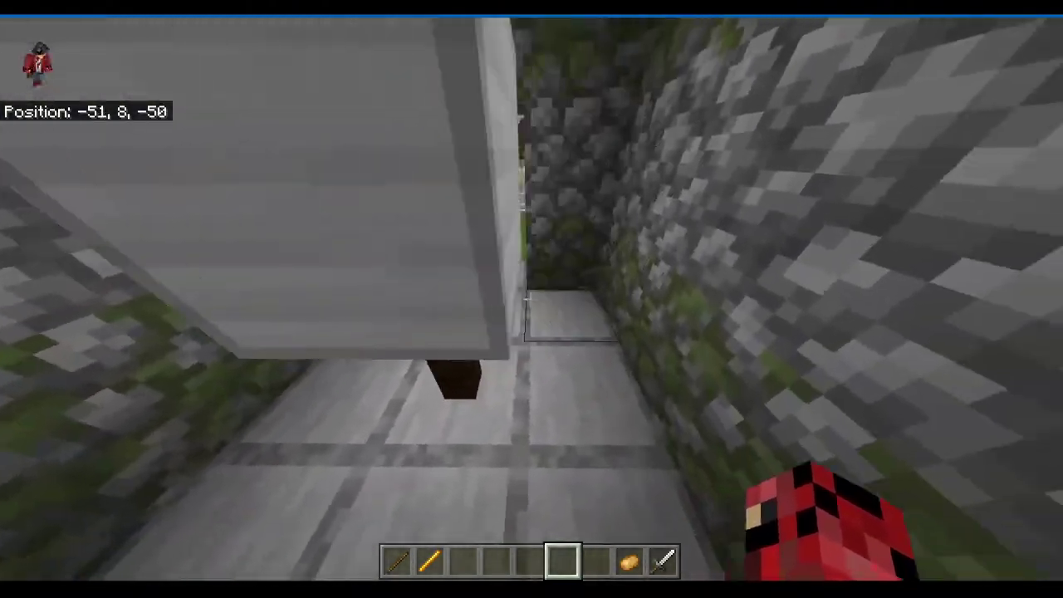
key("w")
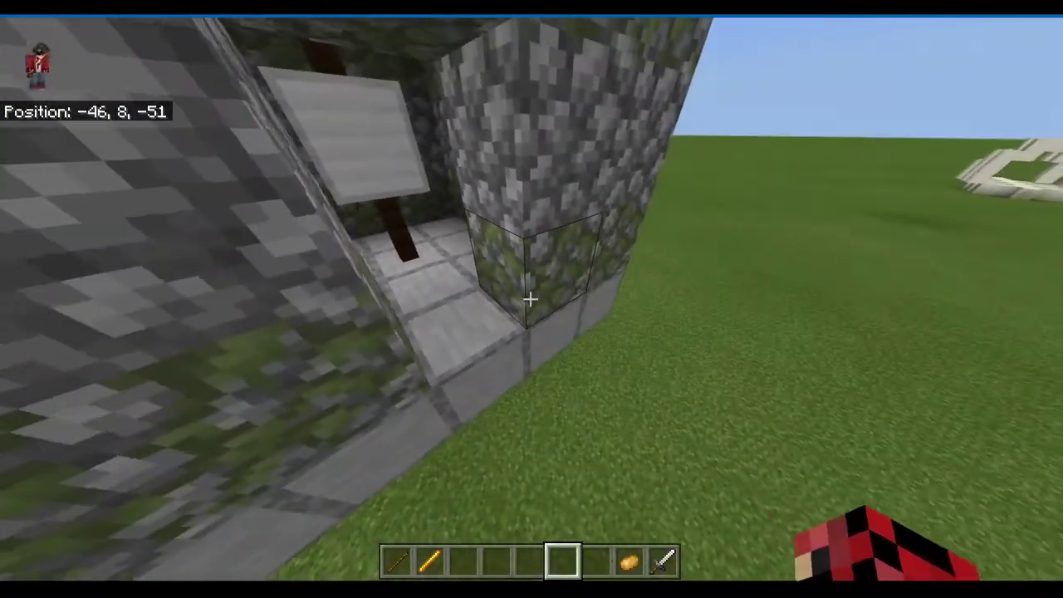
Place a mossy cobblestone block in the dungeon wall, fly up and pause the game.
key("3")
right_click(531, 299)
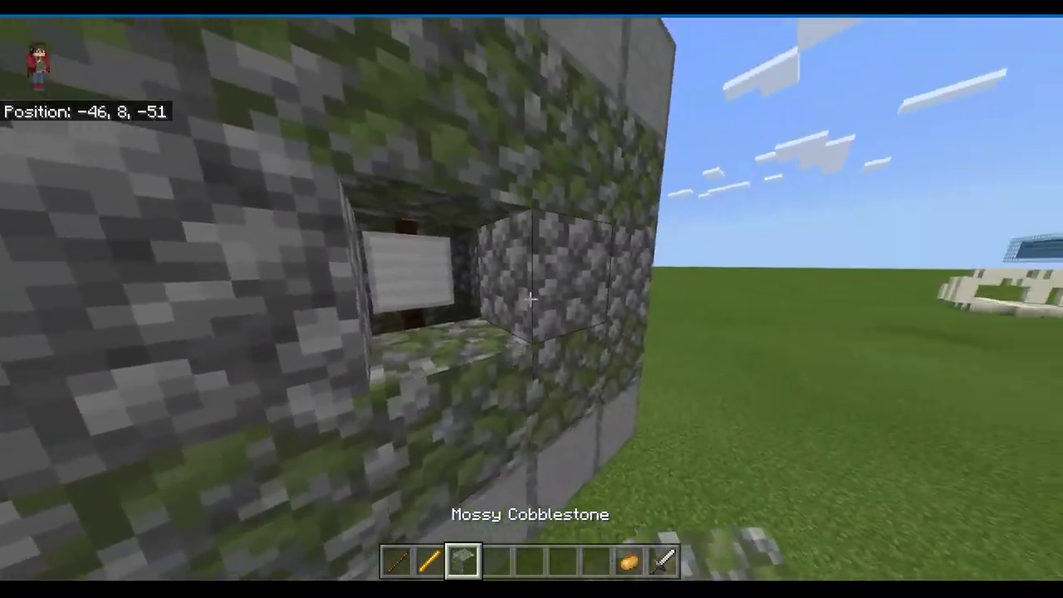
key("4")
key("s")
key("space")
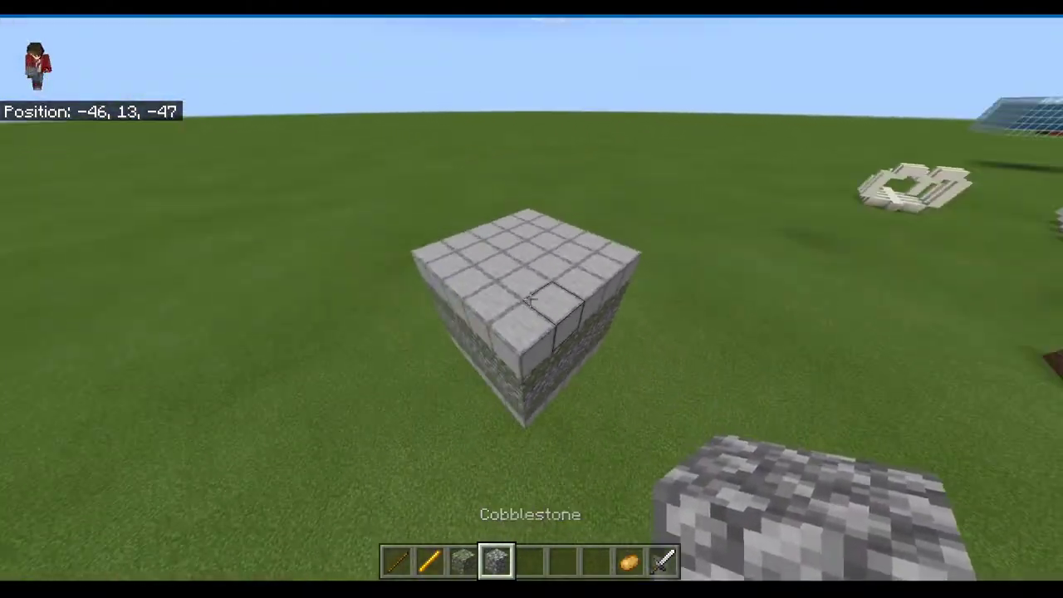
key("Escape")
Save and quit the world, then show Feature Rule Generator's Select A Region page.
left_click(494, 413)
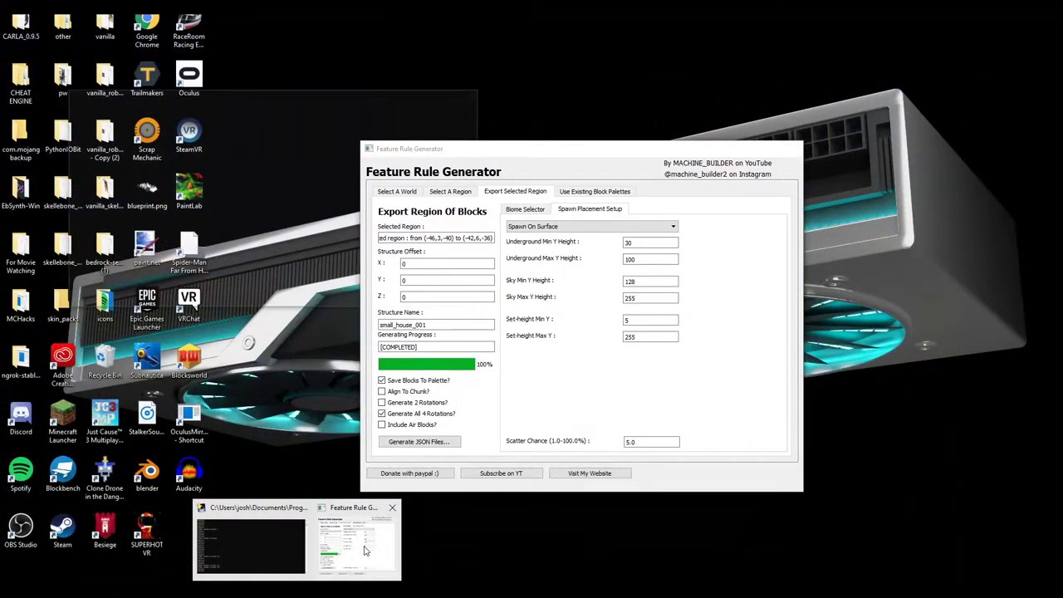
left_click(363, 550)
left_click_drag(428, 155, 409, 155)
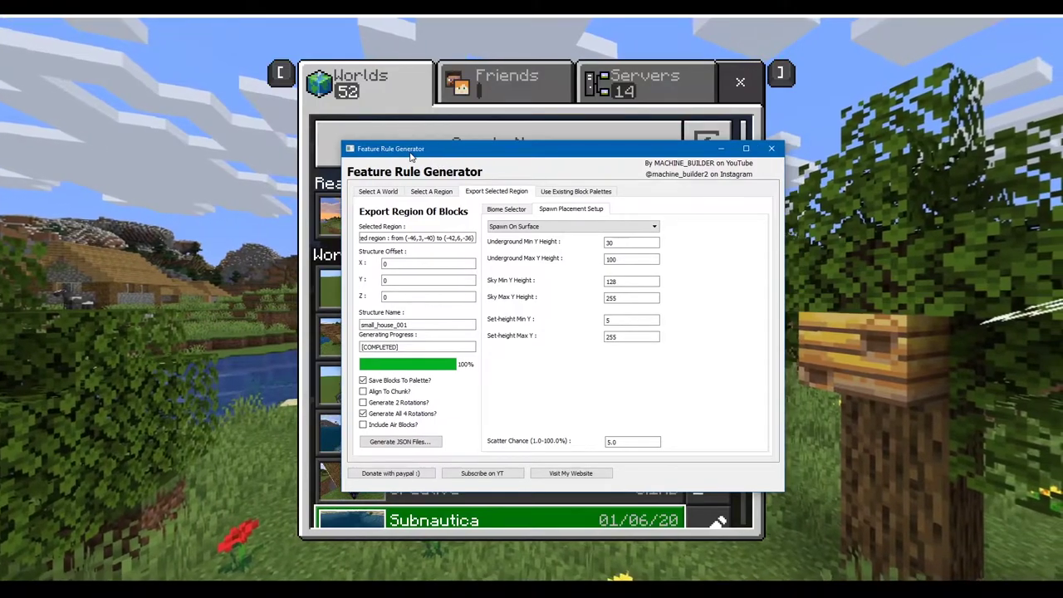
left_click(297, 588)
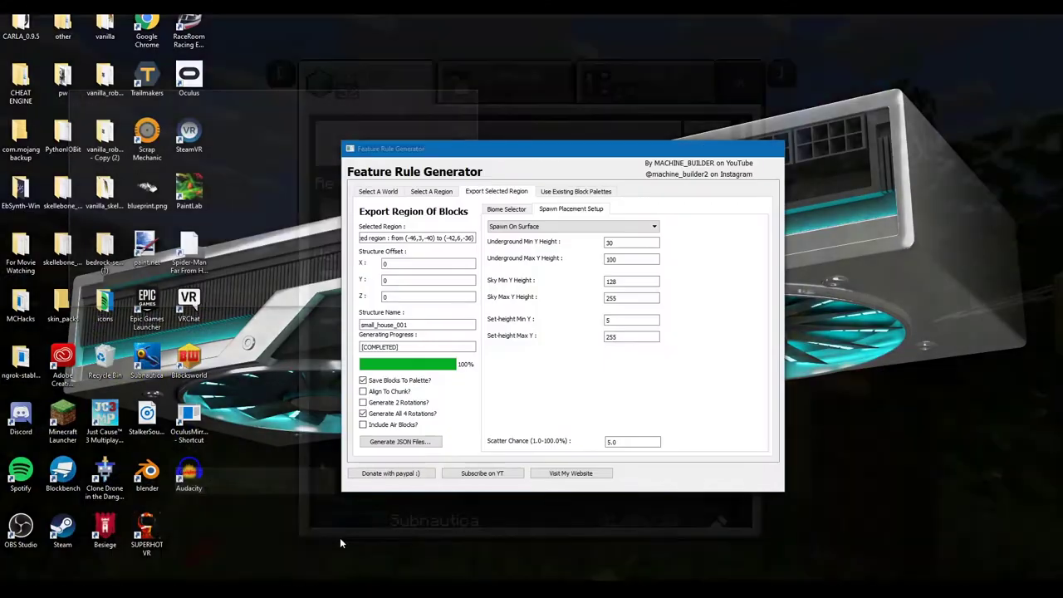
left_click(340, 537)
left_click(441, 194)
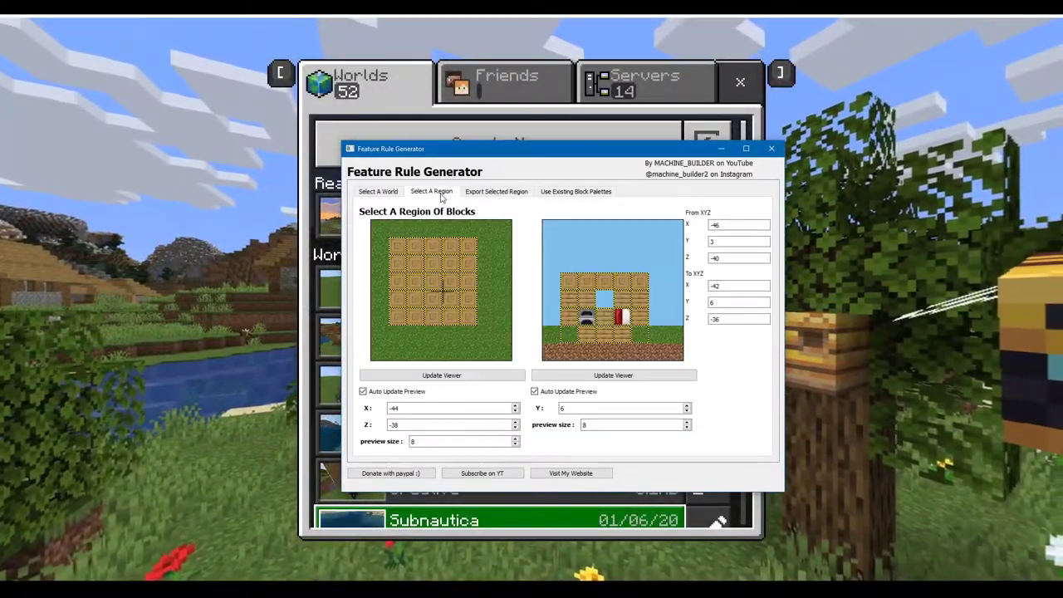
Switch to the output_rules Explorer window and go up to the feature rule generator v0.0.7 folder.
left_click(297, 588)
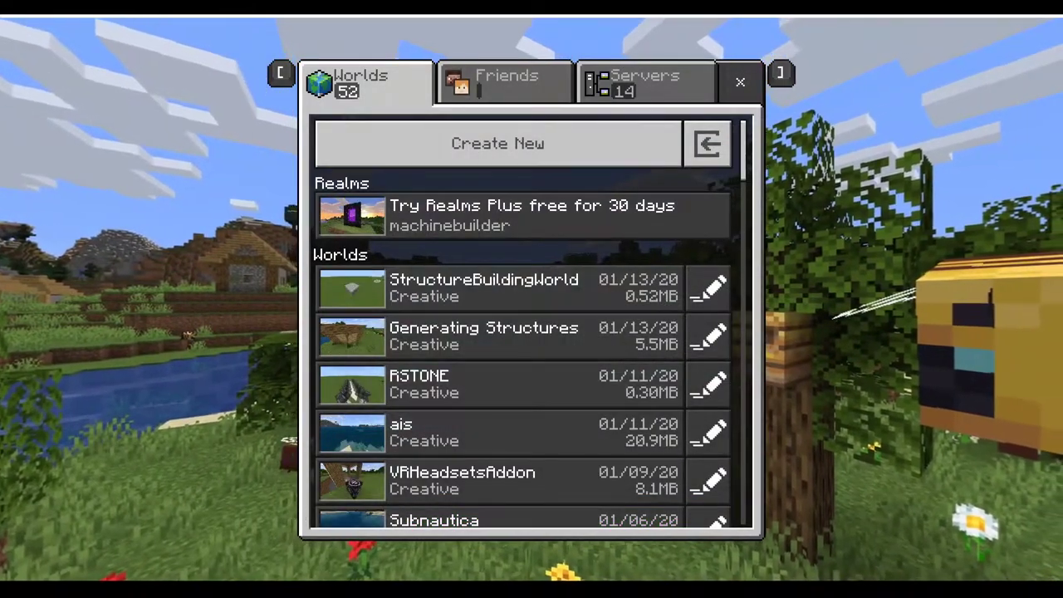
left_click(89, 587)
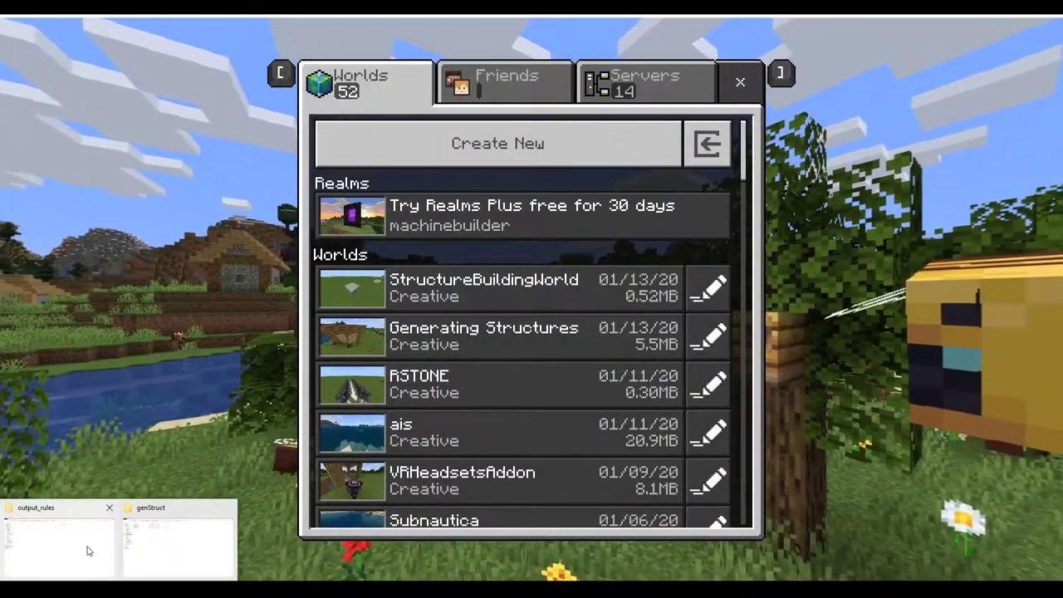
left_click(89, 550)
left_click(419, 35)
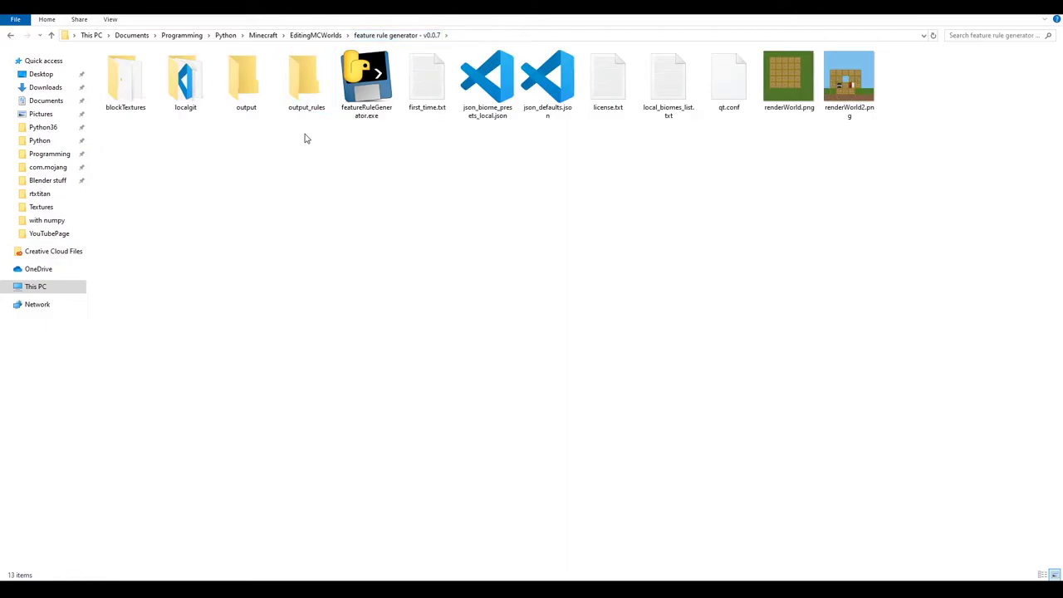
Delete the output and output_rules folders, relaunch featureRuleGenerator.exe and move its console aside.
left_click(247, 94, "ctrl")
key("Delete")
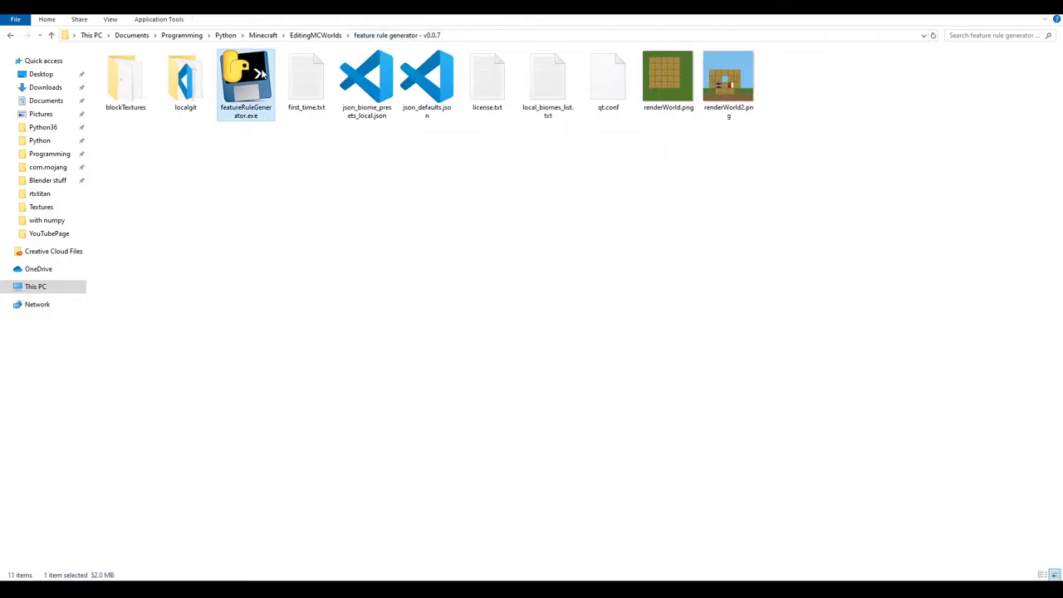
double_click(256, 79)
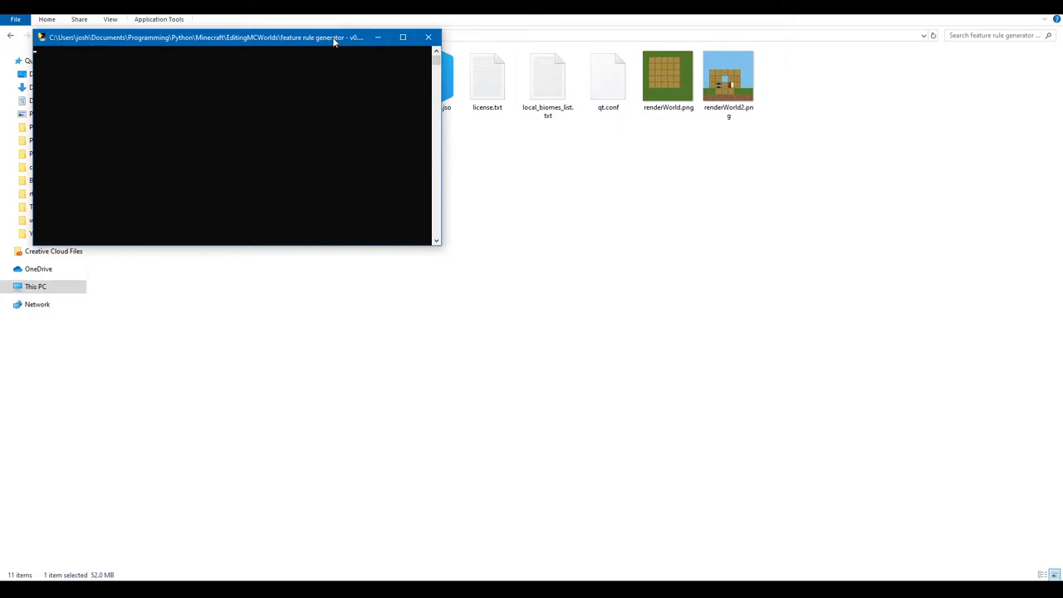
left_click_drag(332, 37, 446, 119)
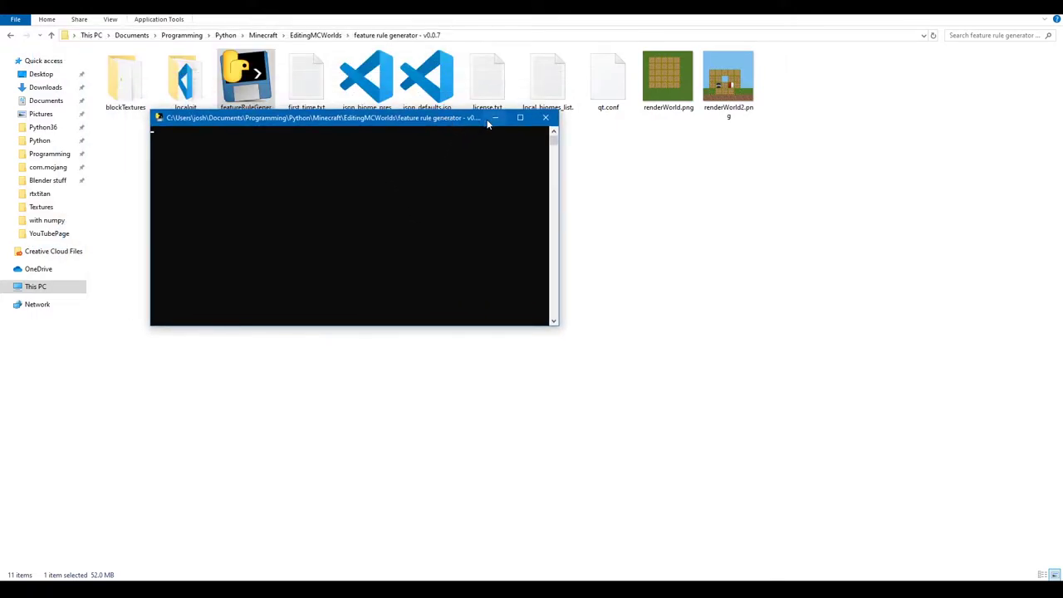
left_click_drag(463, 118, 523, 215)
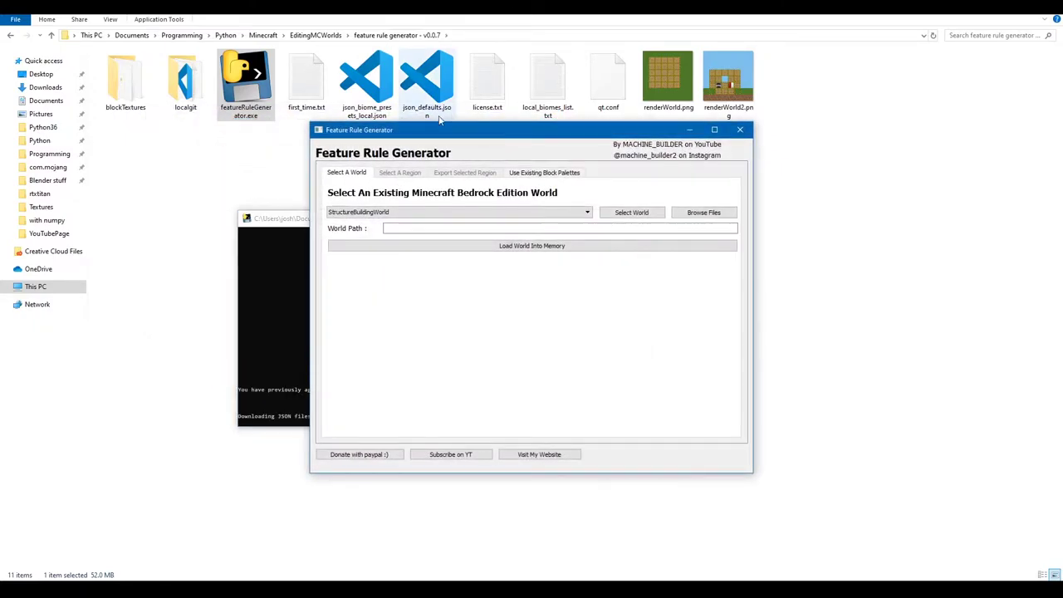
Choose StructureBuildingWorld, fill in its path and load it into memory.
left_click_drag(424, 135, 387, 142)
left_click(447, 221)
left_click(431, 228)
left_click(595, 219)
left_click(496, 252)
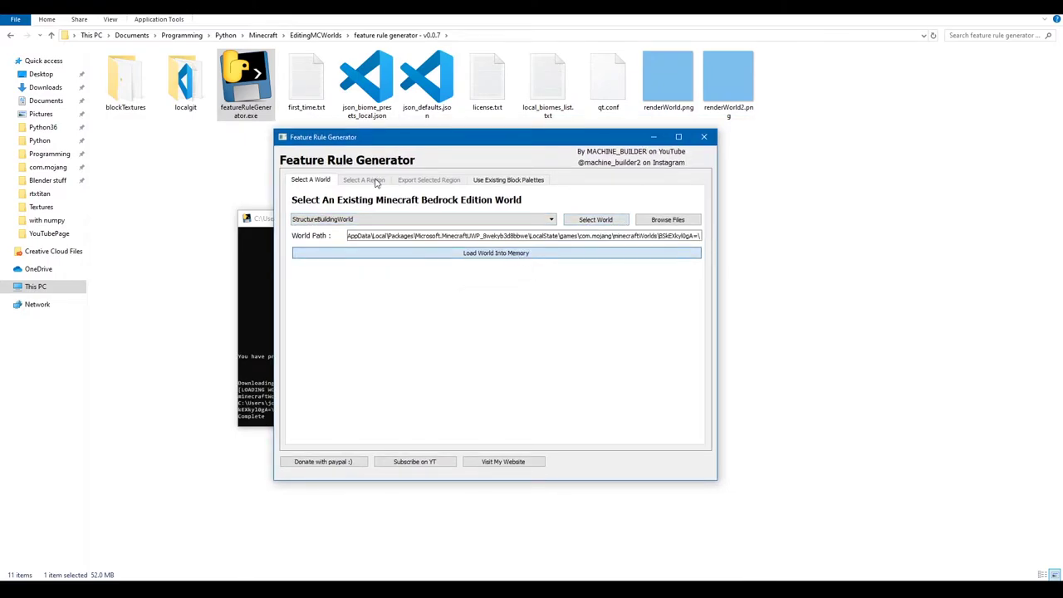
Pan the Select A Region top-down preview past the wooden house onto the stone square.
left_click(374, 181)
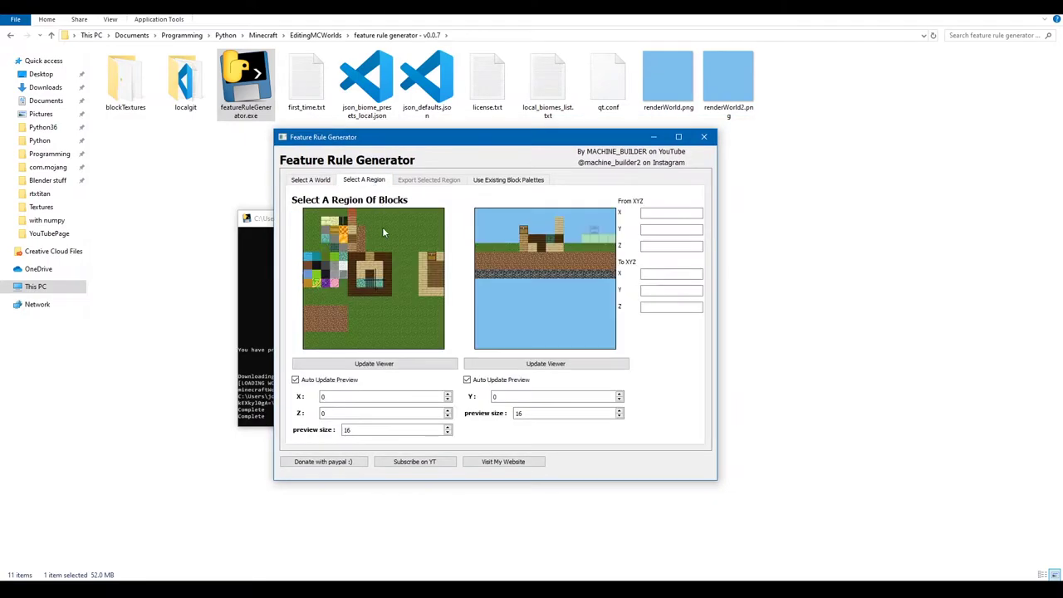
left_click(432, 289)
left_click(424, 314)
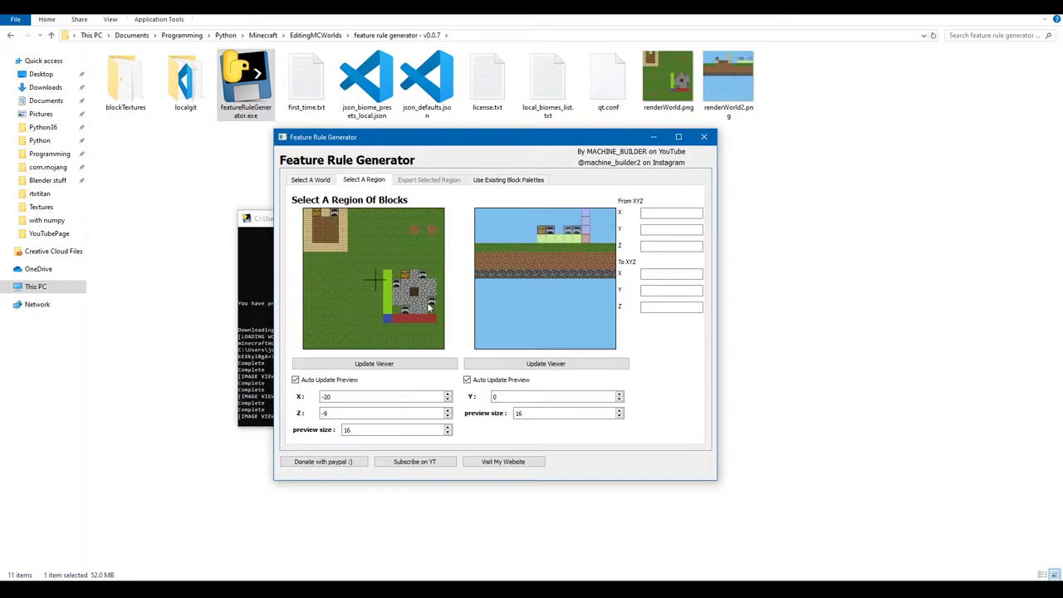
left_click(420, 301)
left_click(418, 324)
left_click(423, 326)
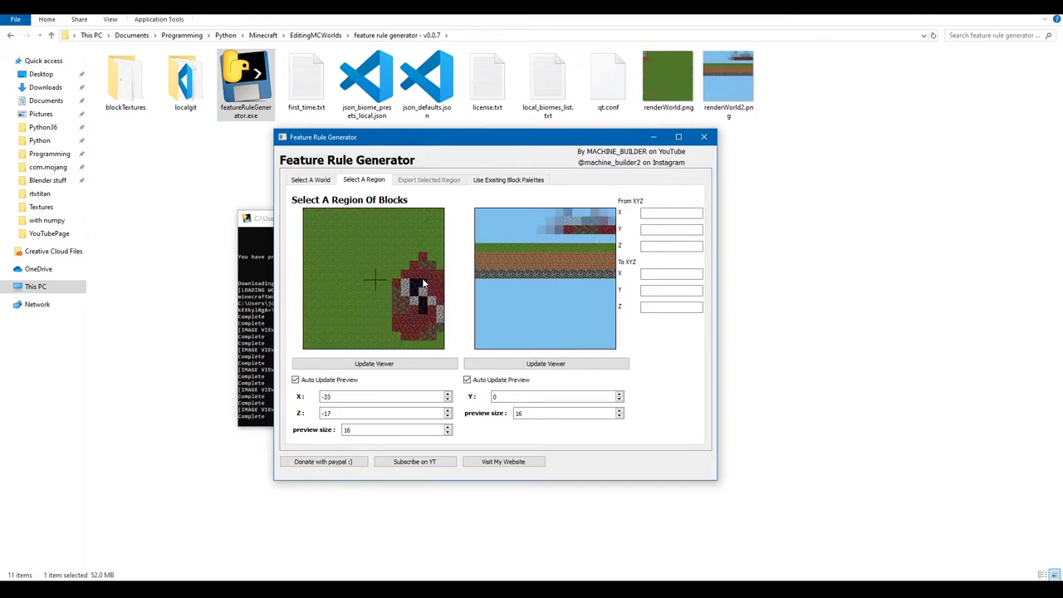
left_click(421, 329)
left_click(376, 324)
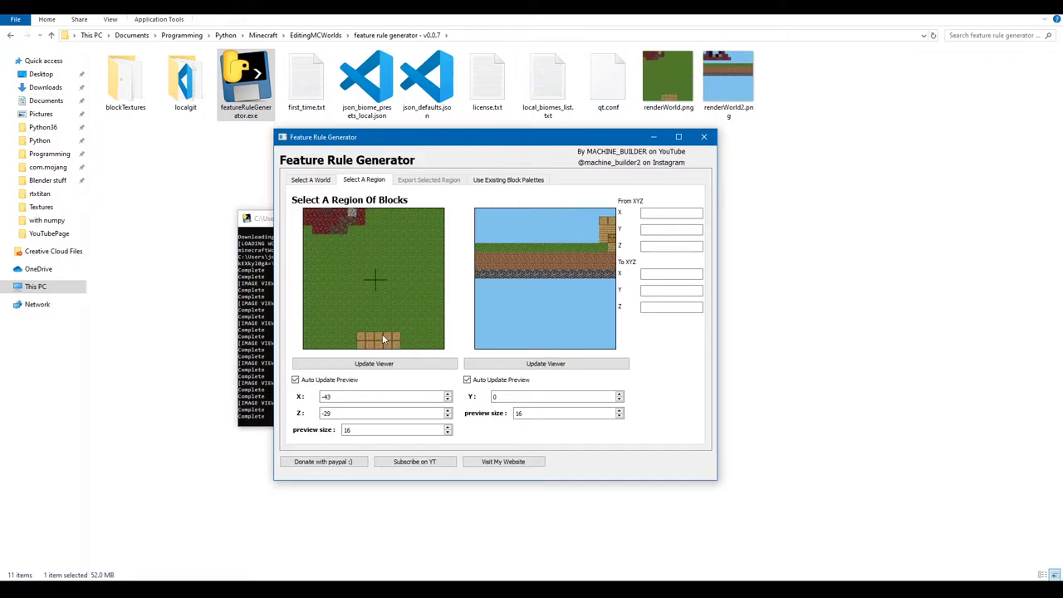
left_click(379, 336)
left_click(372, 318)
left_click(389, 330)
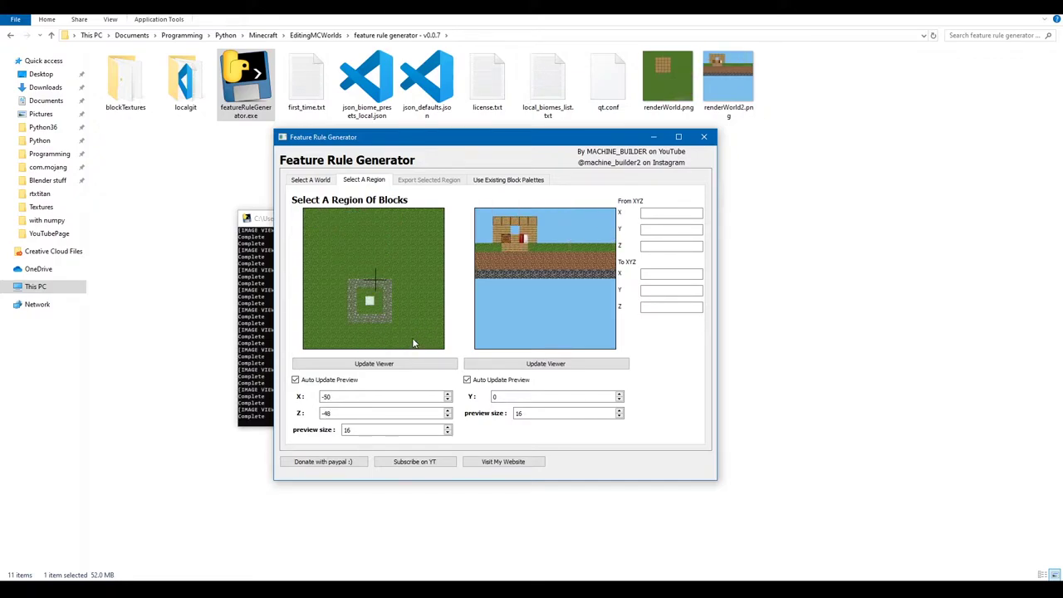
left_click(371, 303)
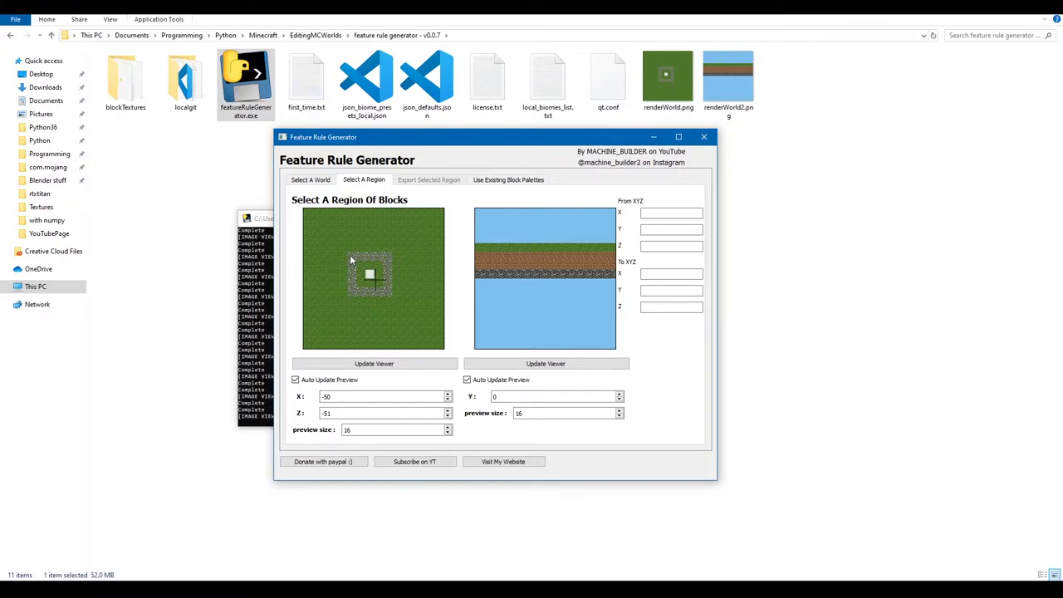
Mark the dungeon region from -52,7,-53 to -48,11,-49, using side view height 5.
left_click_drag(351, 253, 389, 292)
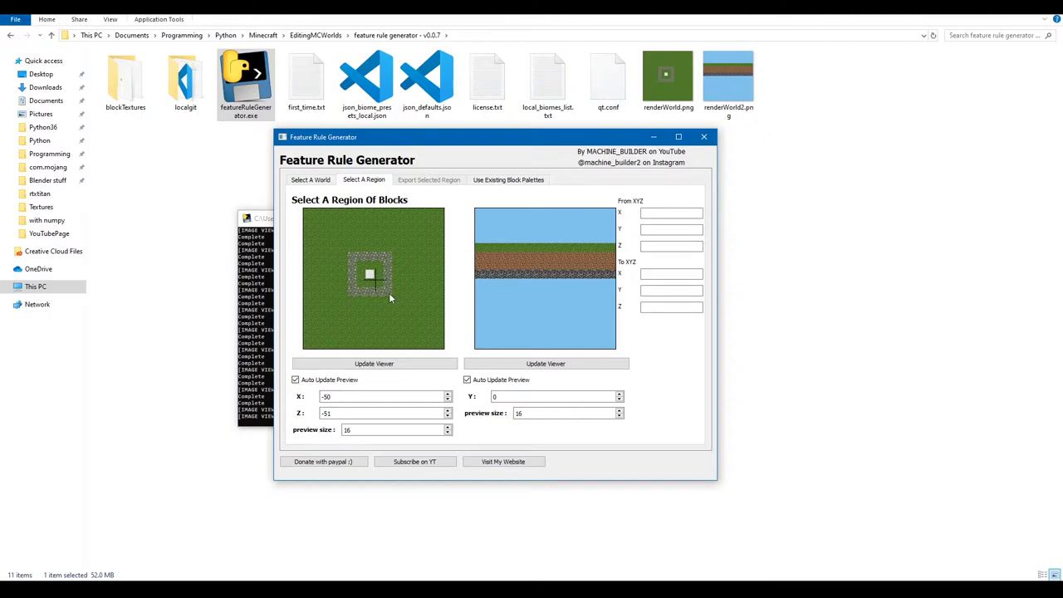
left_click(618, 394)
left_click(619, 394)
left_click(619, 394)
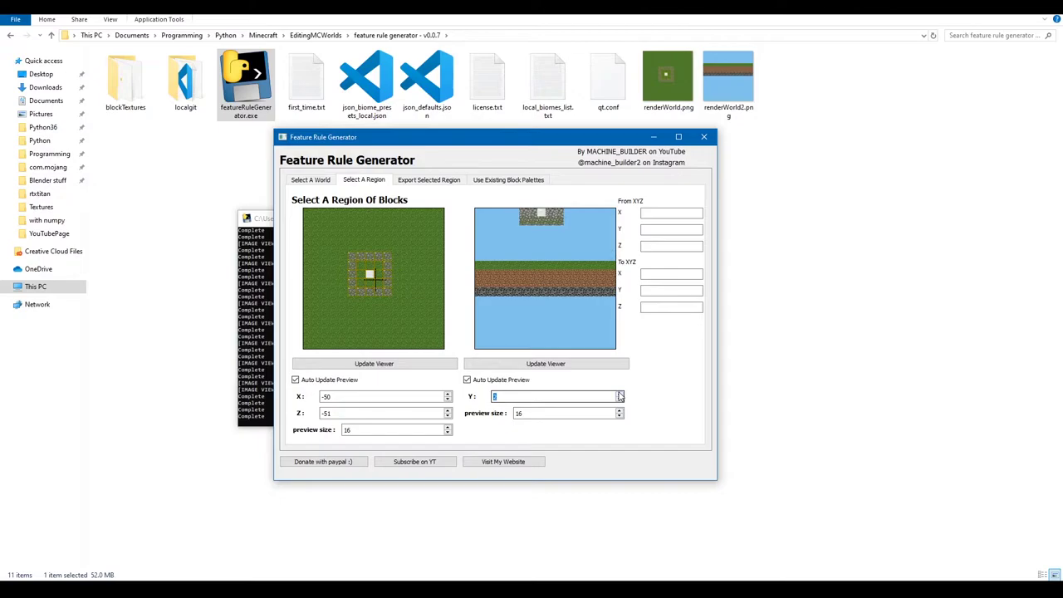
left_click(618, 394)
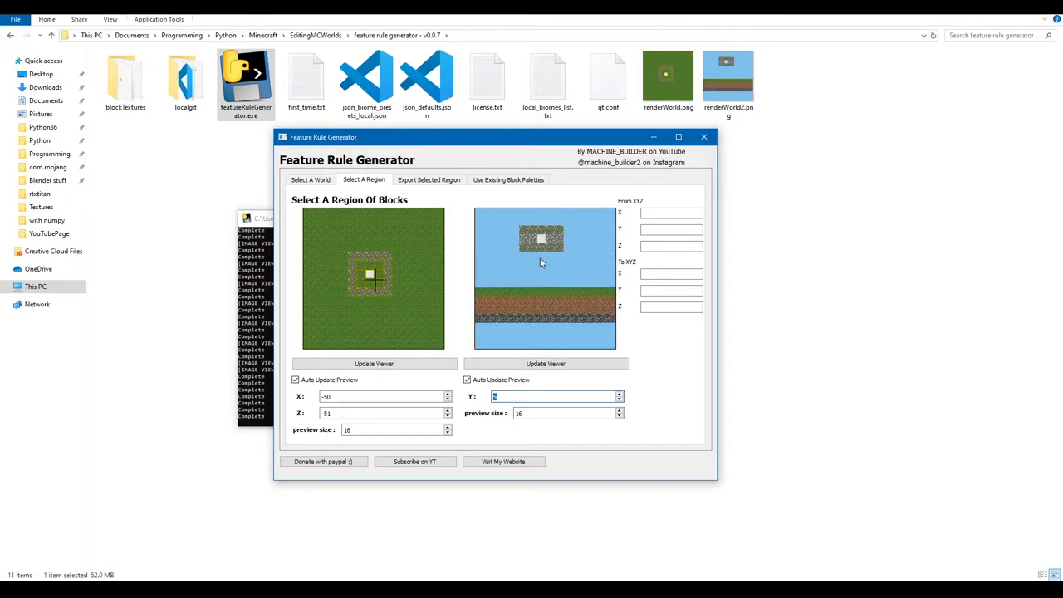
left_click(618, 410)
left_click(618, 410)
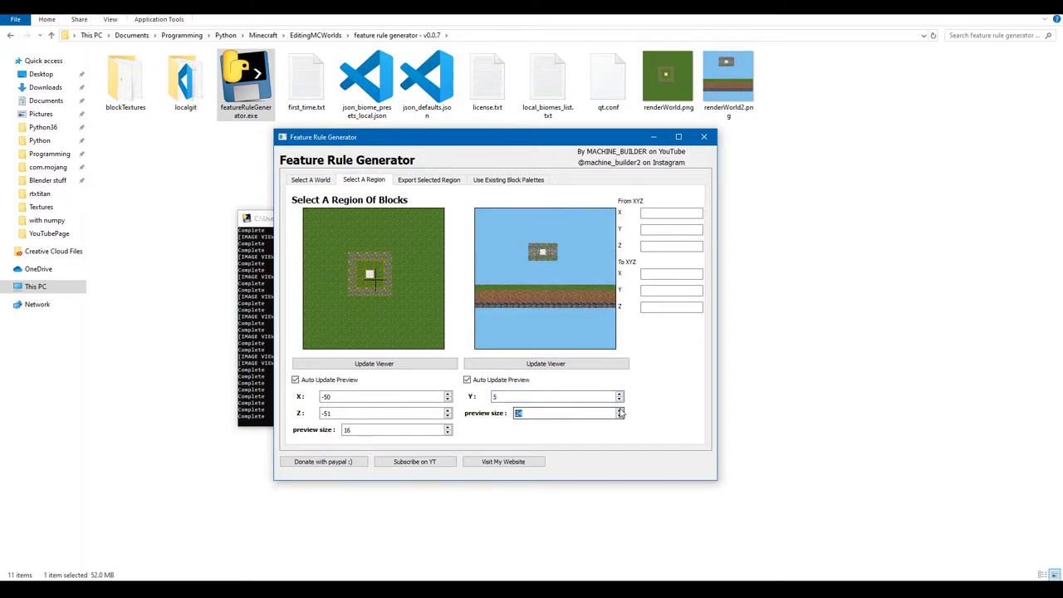
left_click(619, 416)
left_click(619, 416)
key("shift+Tab")
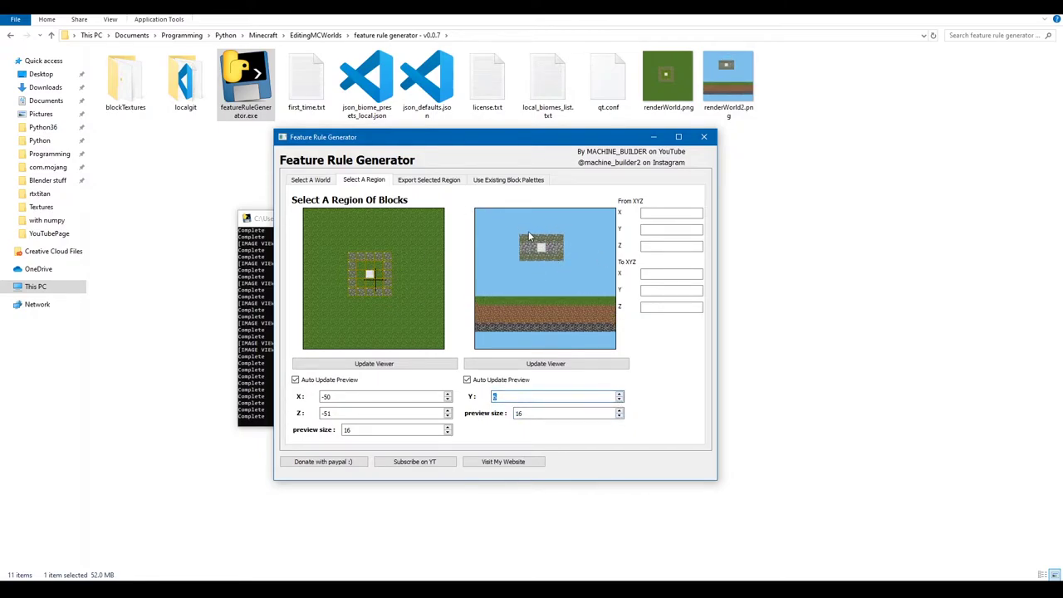
left_click(522, 264)
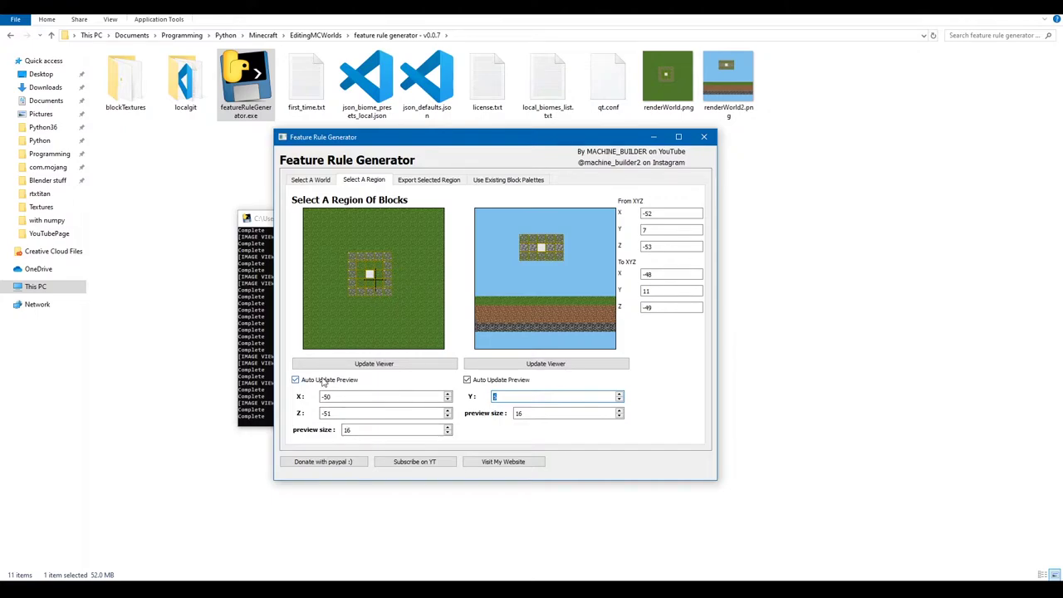
left_click(431, 180)
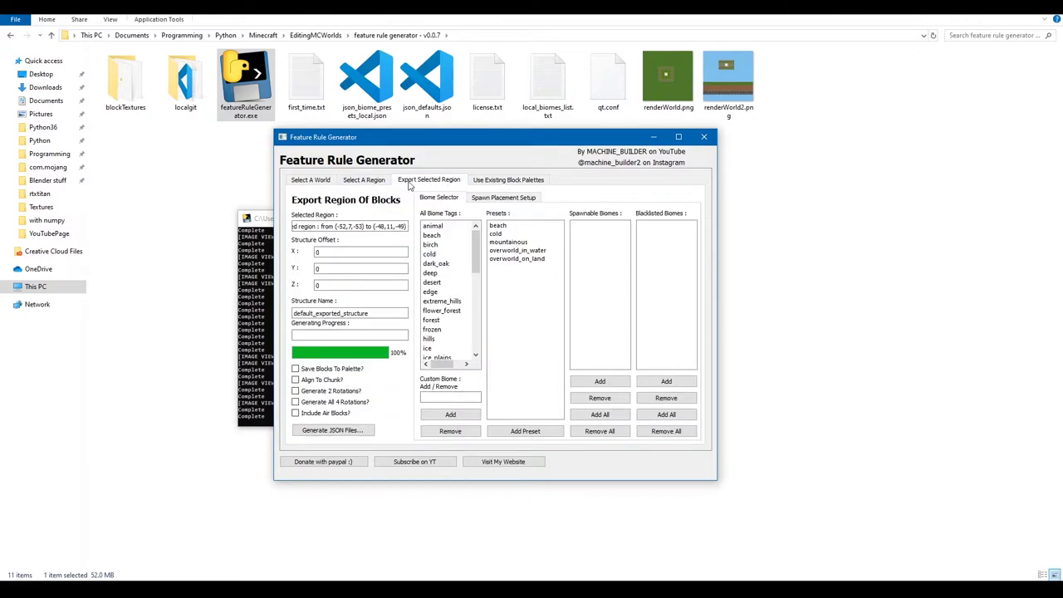
Apply the overworld_on_land biome preset and make the structure spawn underground.
scroll(464, 292, "down", 4)
scroll(464, 293, "up", 4)
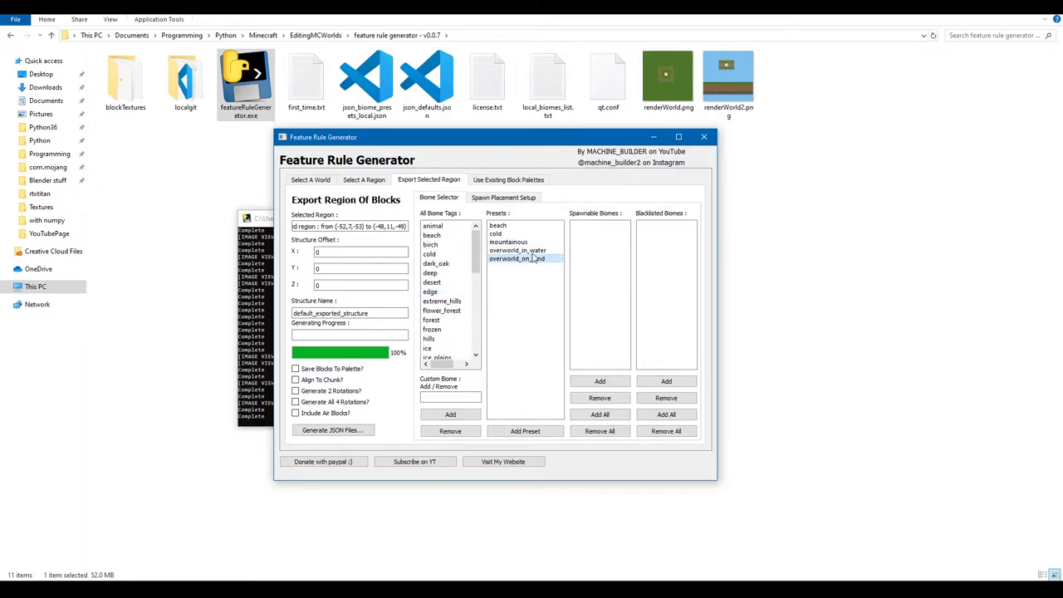
left_click(513, 433)
left_click(503, 199)
left_click(467, 216)
left_click(470, 225)
Edit the underground minimum and maximum heights and the 25.0 scatter chance.
left_click(562, 230)
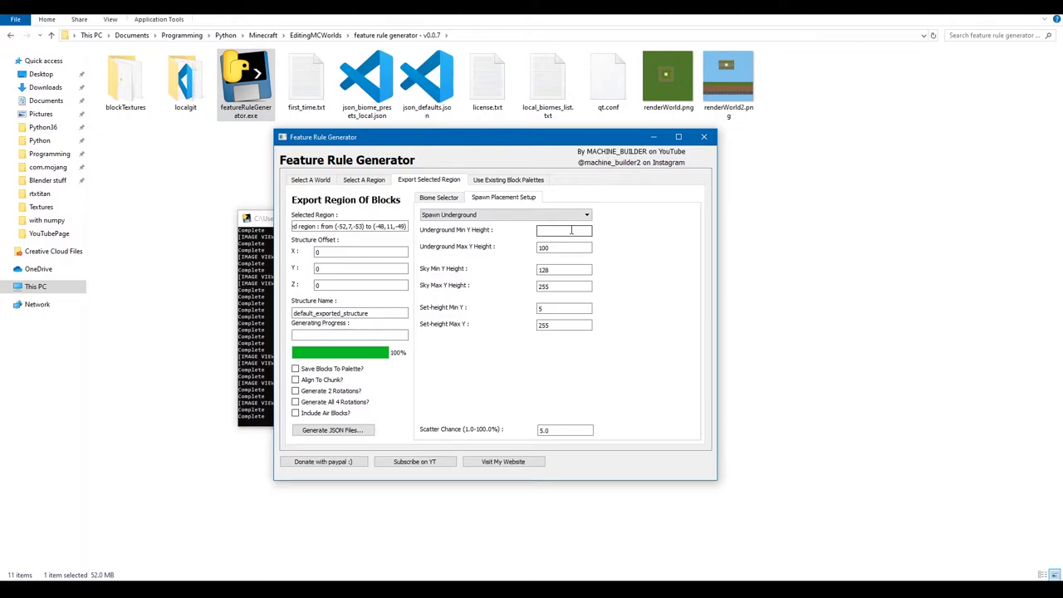
left_click_drag(569, 247, 536, 251)
key("shift+Tab")
key("shift+Tab")
left_click_drag(573, 430, 537, 436)
left_click(438, 198)
left_click(498, 198)
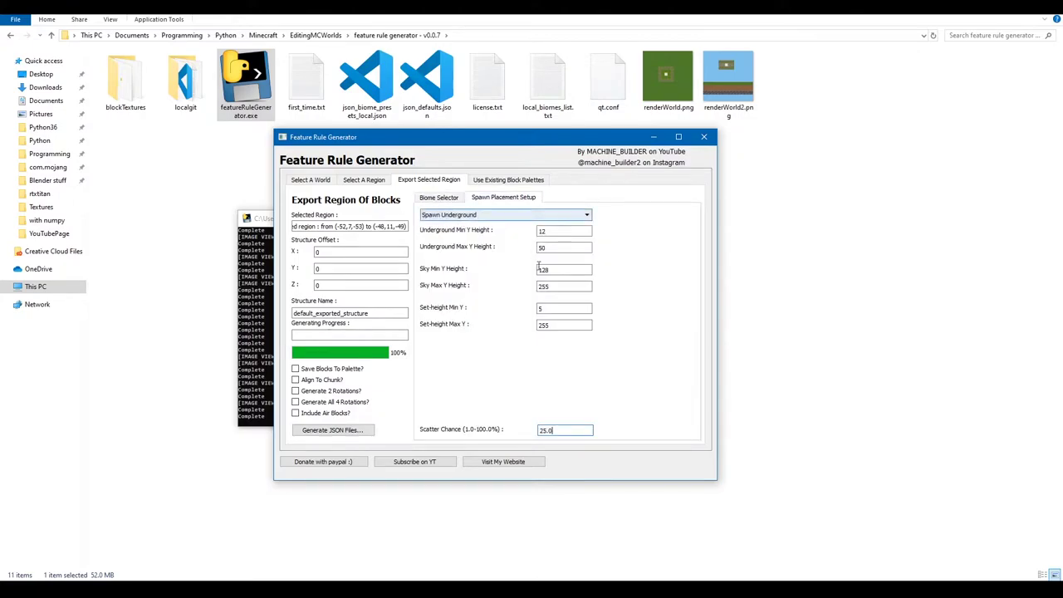
Rename the structure to dungeon_demo_001 and review its biome settings.
left_click_drag(369, 314, 286, 323)
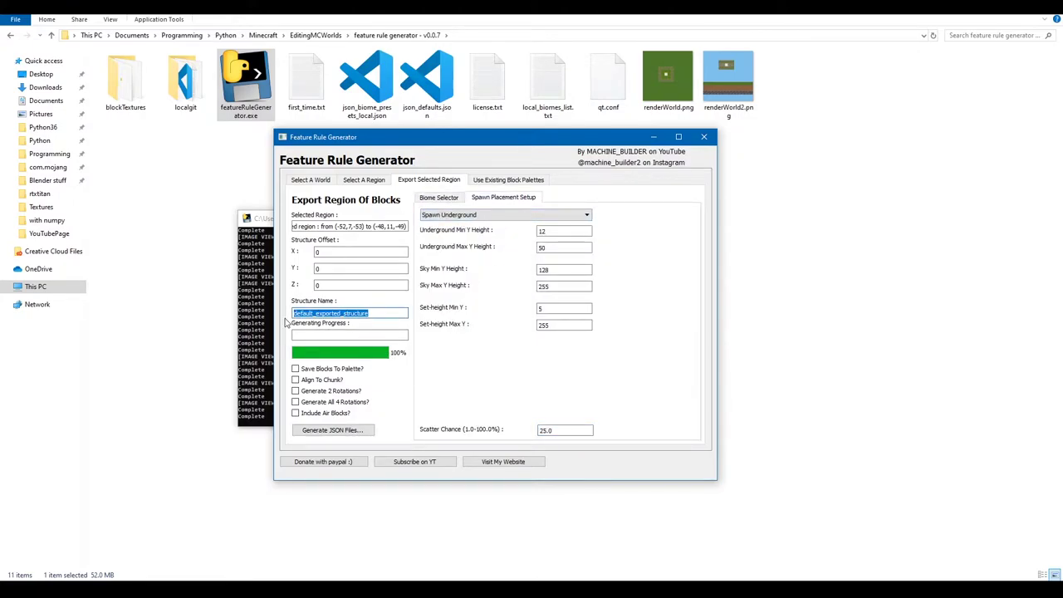
type("dn")
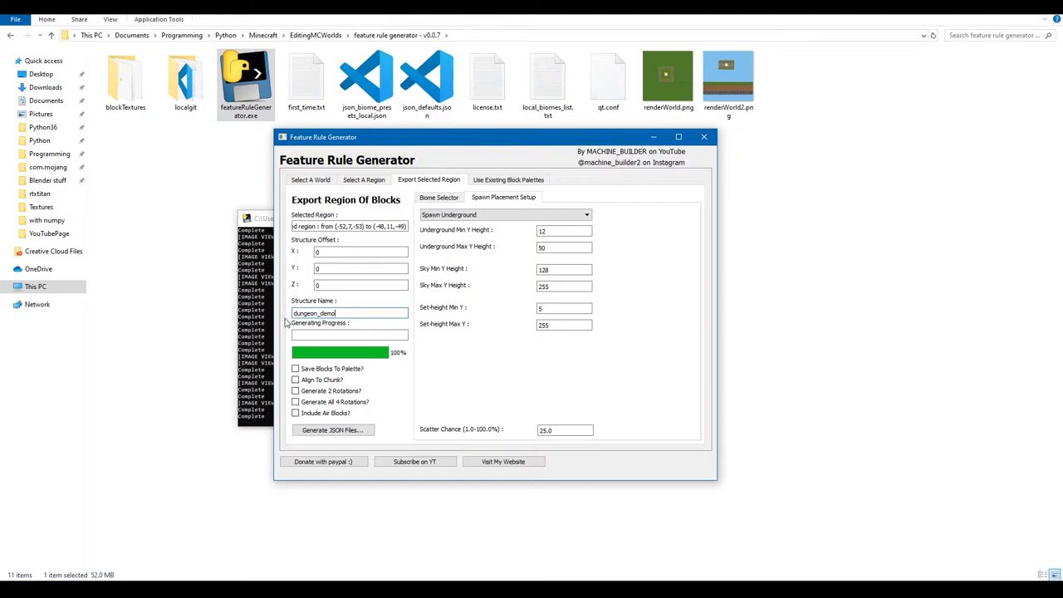
left_click(440, 197)
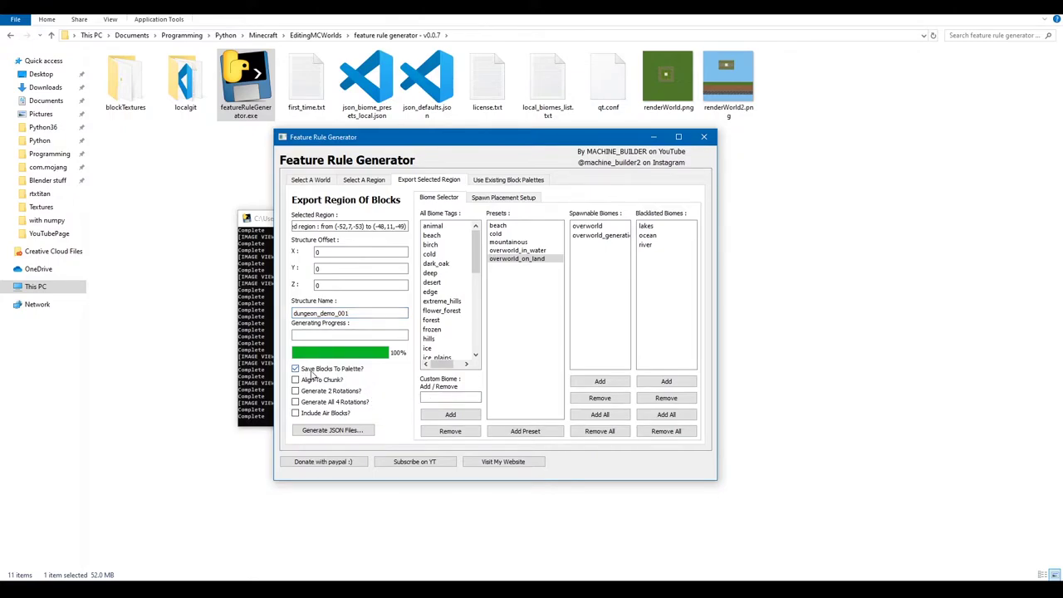
left_click(519, 181)
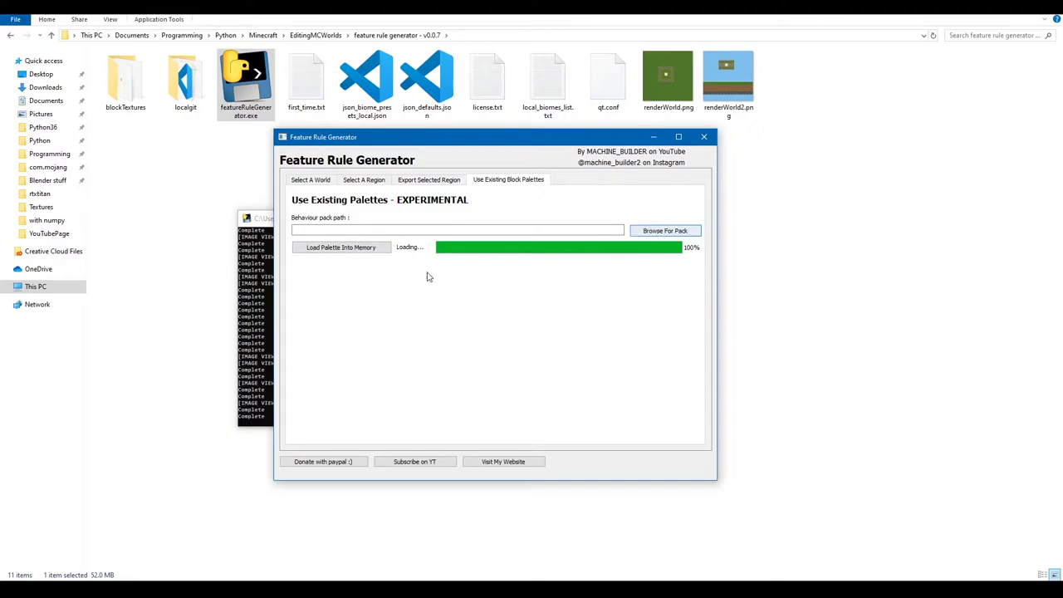
Switch back and forth between the region export settings and Use Existing Block Palettes pages.
left_click(425, 183)
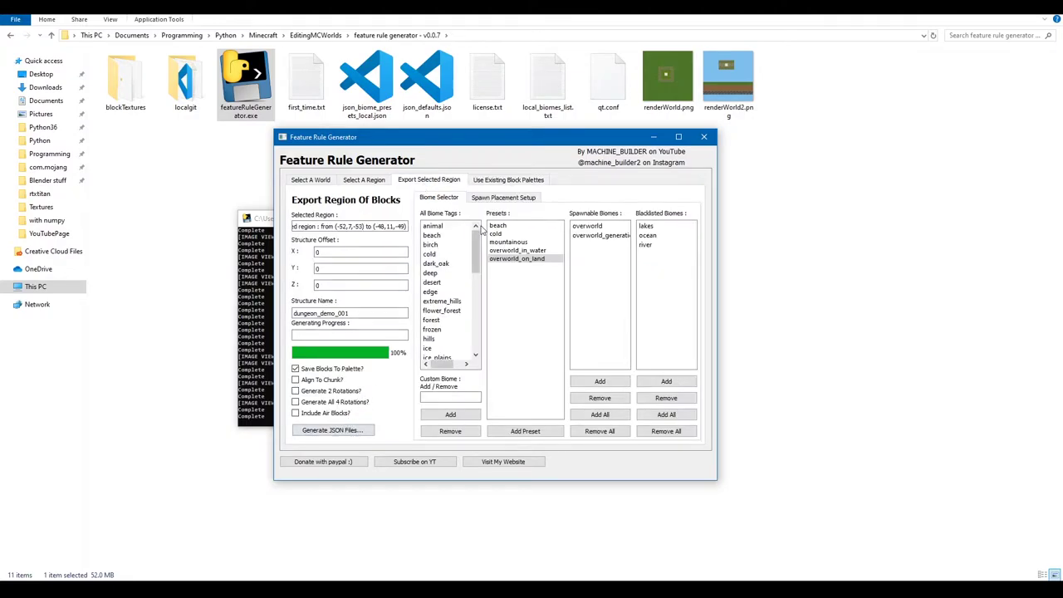
left_click(503, 181)
left_click(436, 181)
left_click(508, 180)
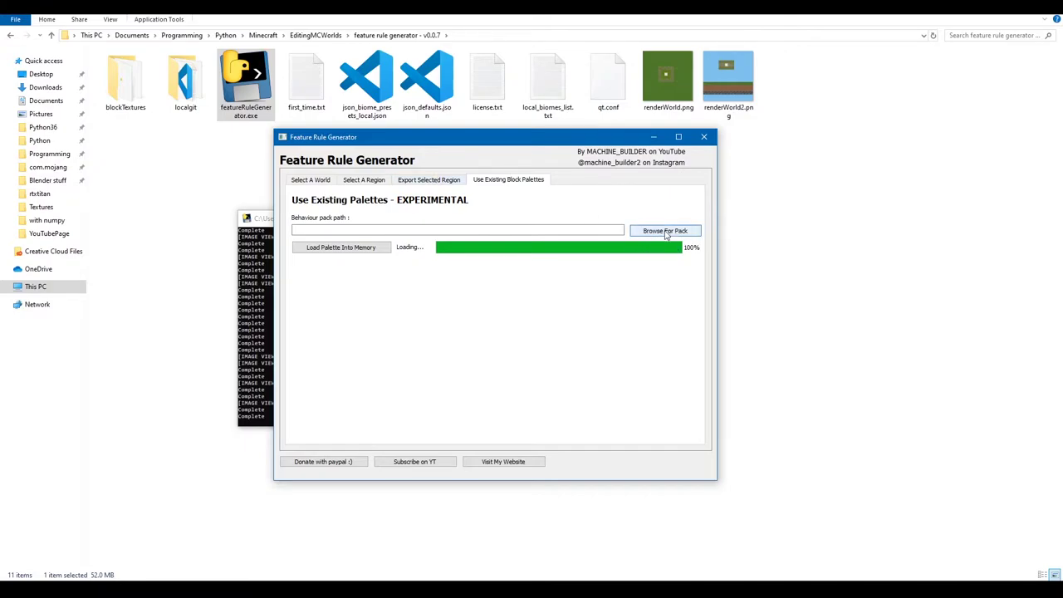
left_click(447, 184)
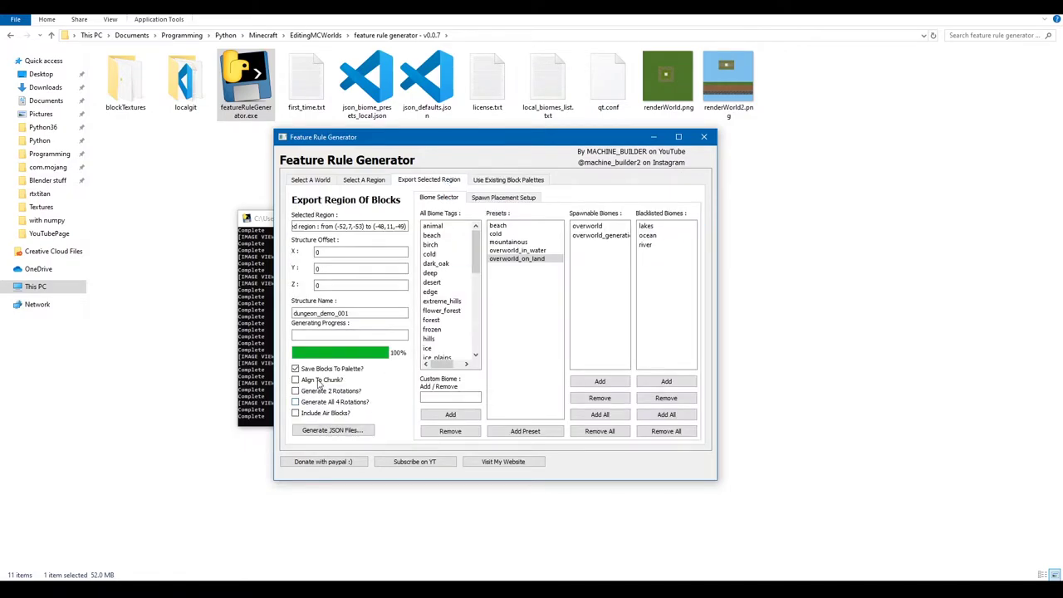
left_click(508, 180)
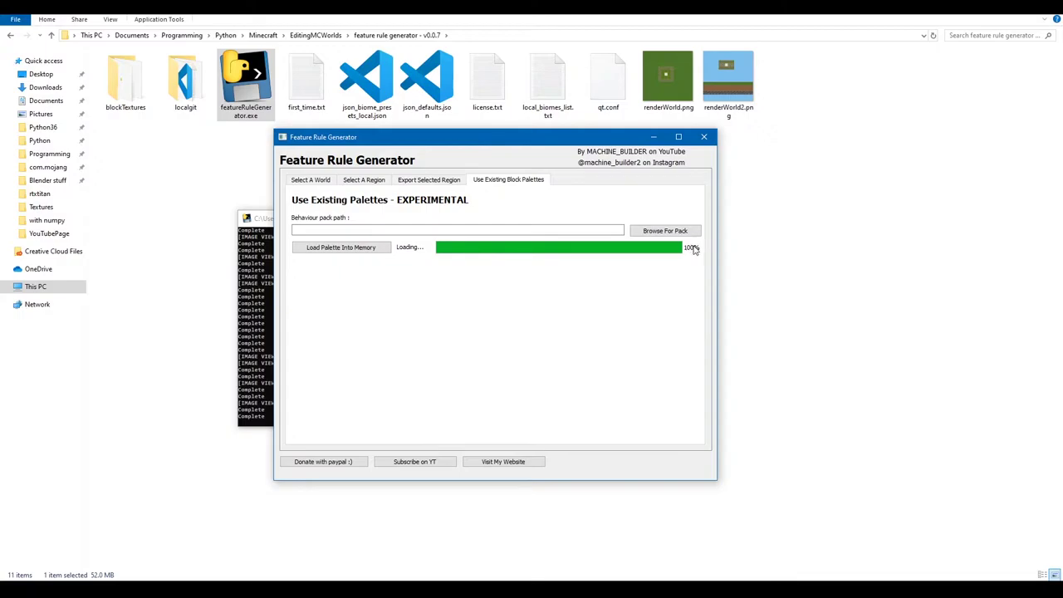
Set the behaviour pack to com.mojang > development_behavior_packs > genStruct.
left_click(676, 231)
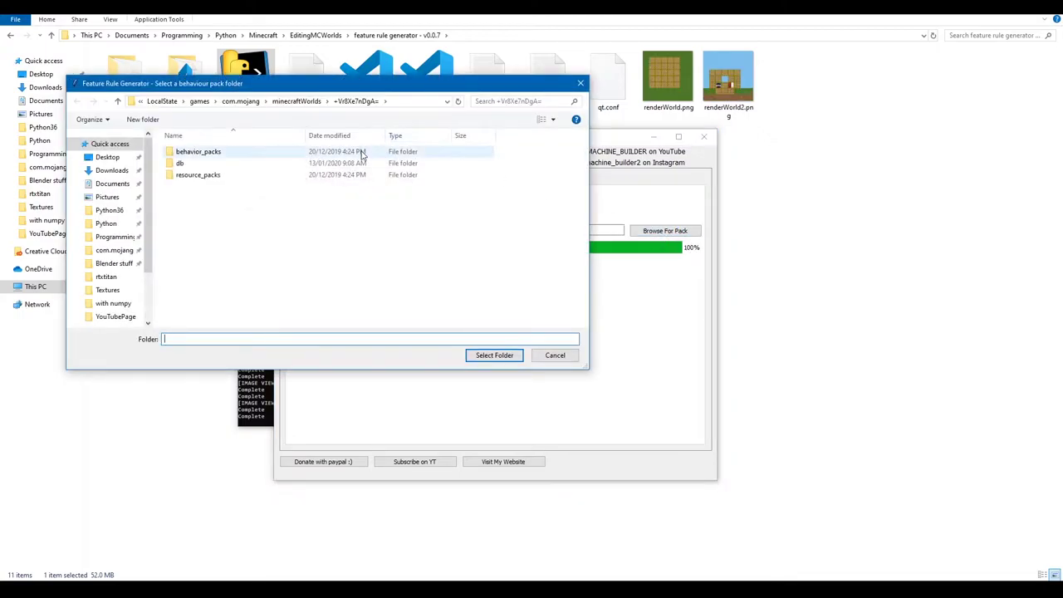
left_click(246, 104)
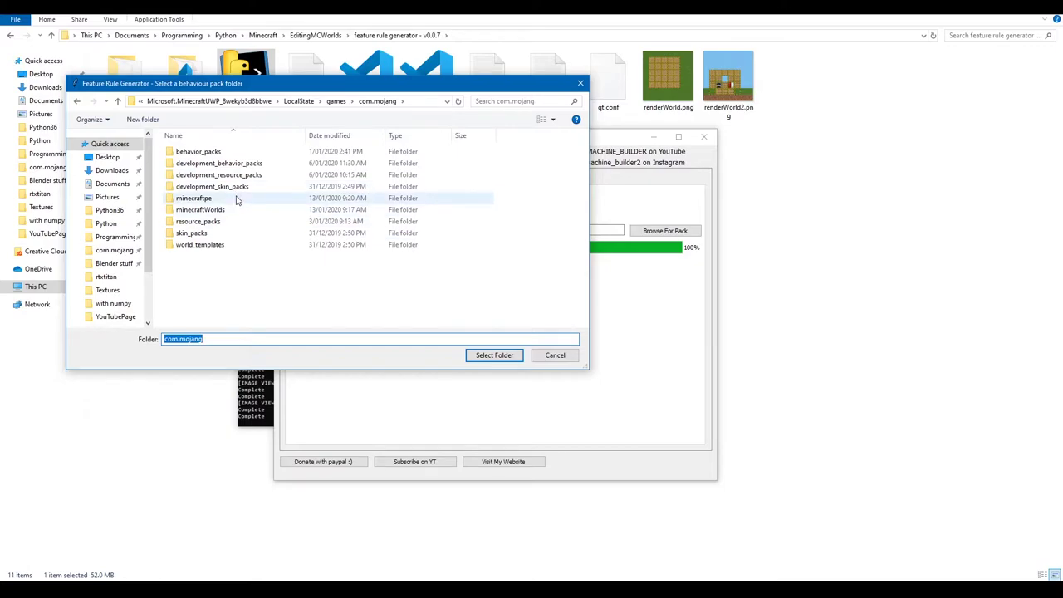
double_click(246, 164)
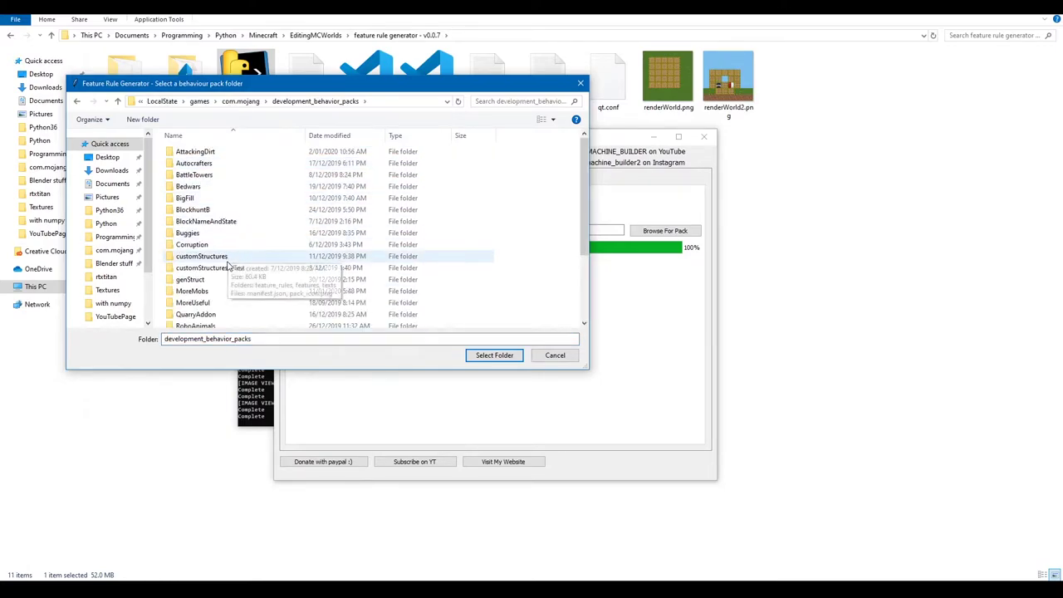
double_click(217, 283)
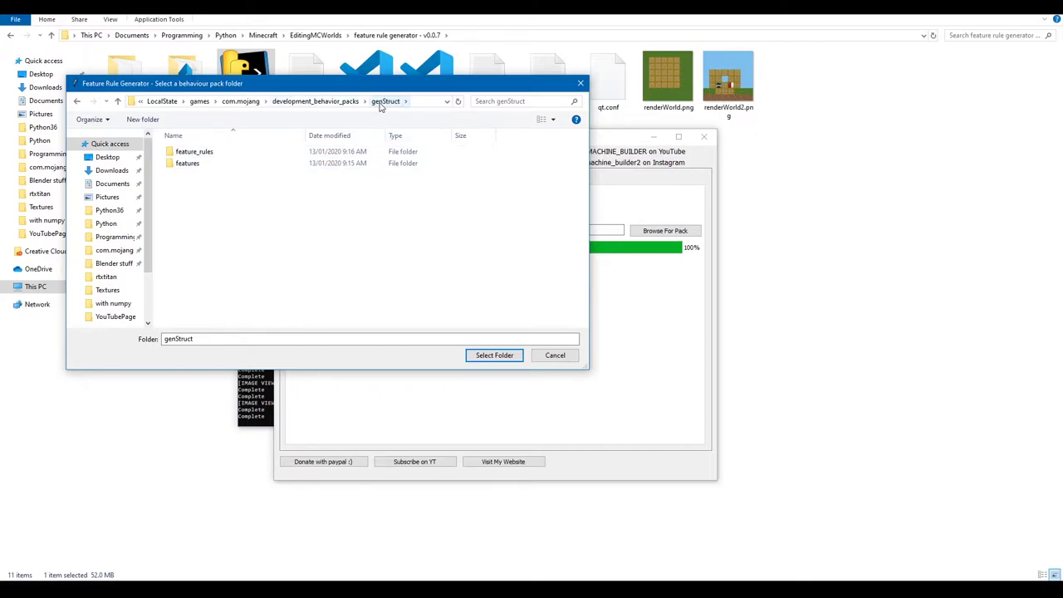
key("alt+Up")
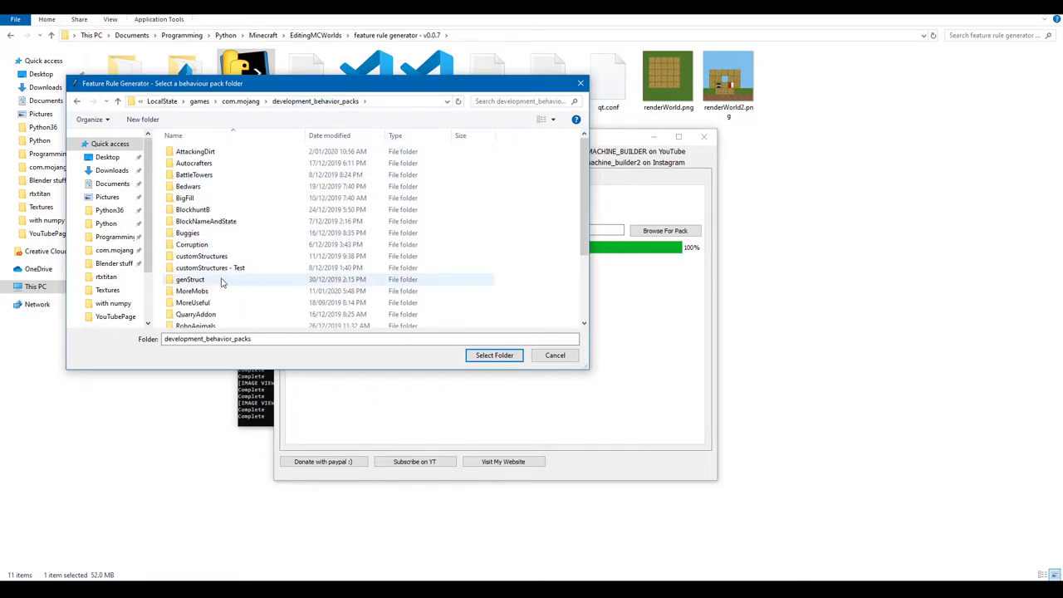
left_click(196, 281)
left_click(495, 355)
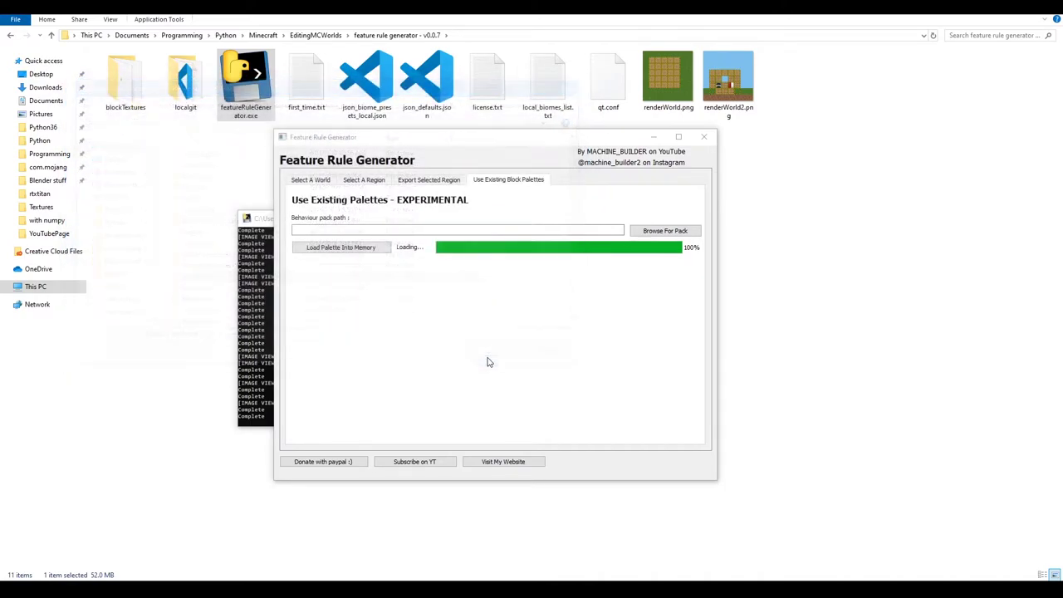
Load the pack's block palette into memory and return to the region export settings.
left_click(361, 254)
left_click_drag(400, 137, 449, 178)
left_click(462, 226)
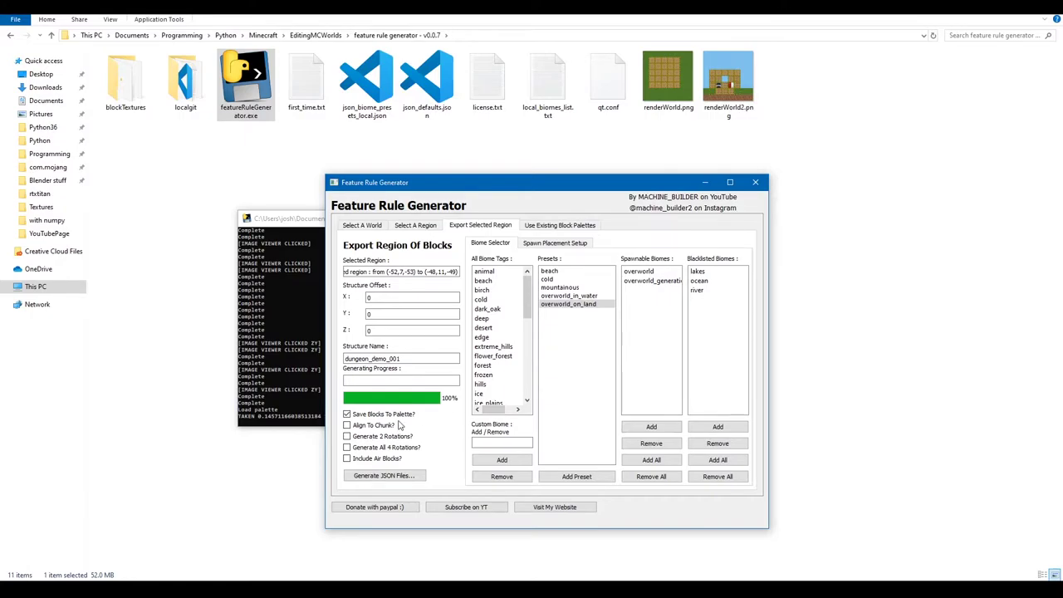
With Include Air Blocks ticked, generate the dungeon_demo_001 JSON files and open the output folder.
left_click(419, 362)
scroll(503, 357, "down", 7)
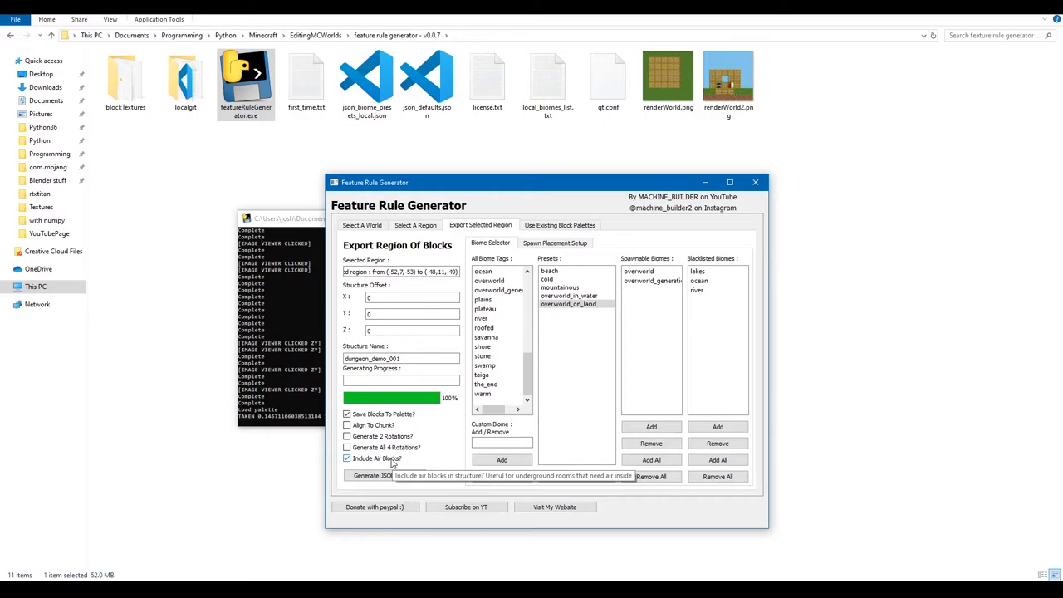
left_click(378, 477)
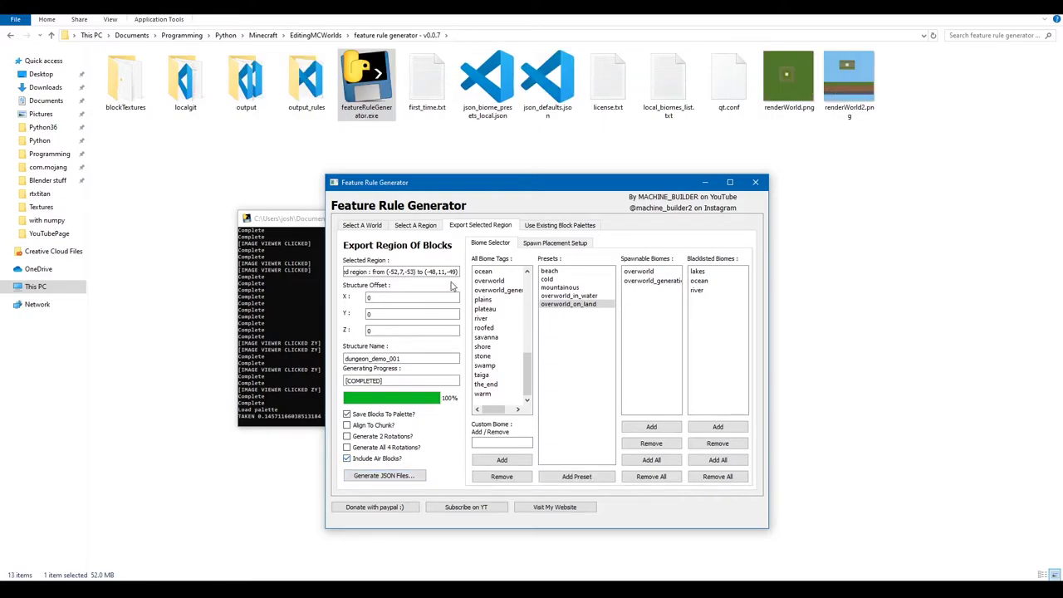
double_click(247, 81)
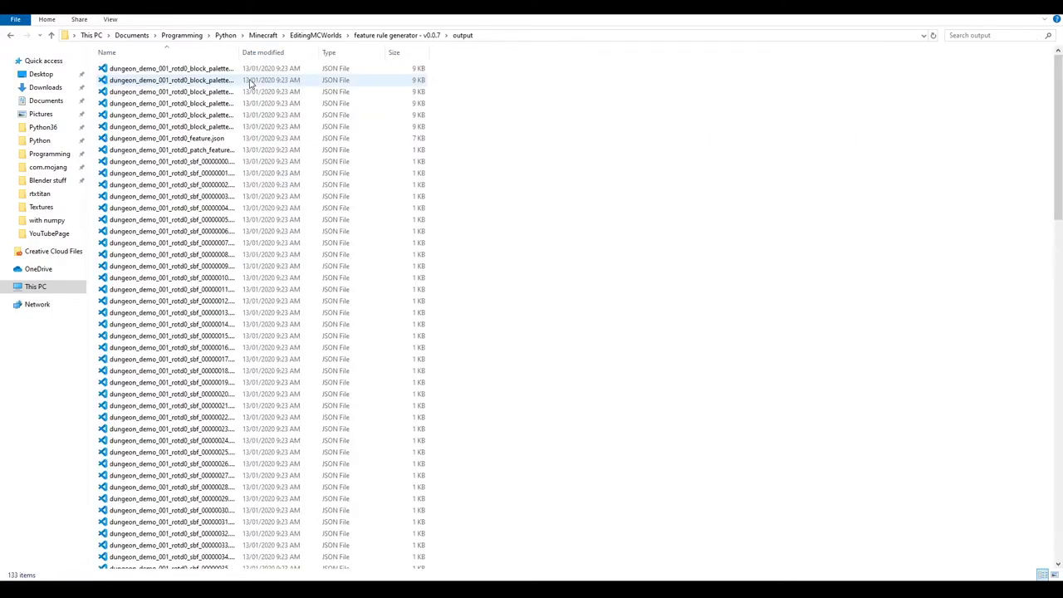
Copy all 133 generated dungeon_demo_001 files into the genStruct pack's features folder.
key("ctrl+a")
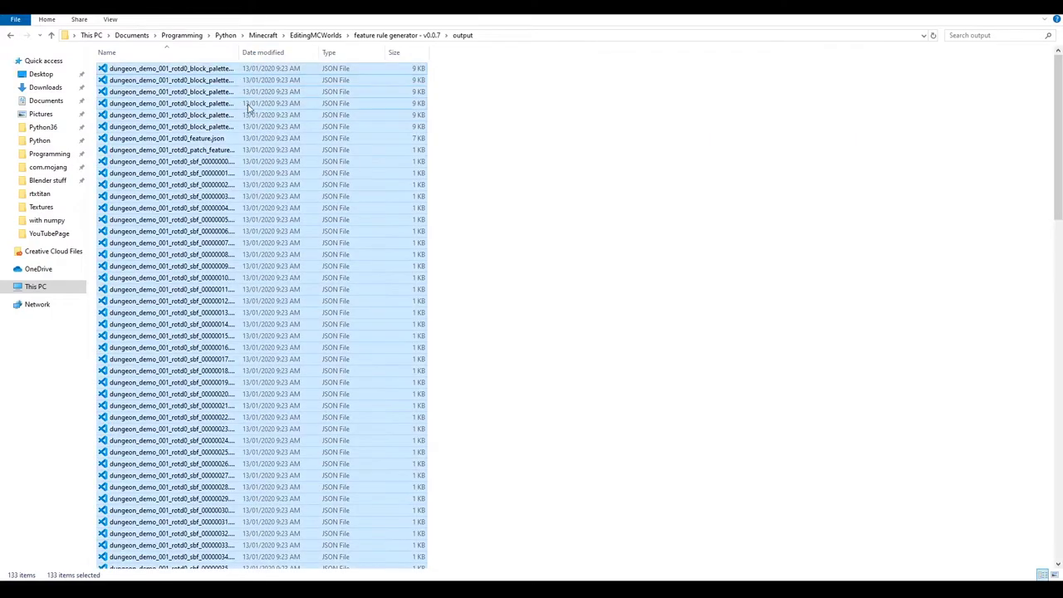
left_click(397, 35)
left_click(86, 532)
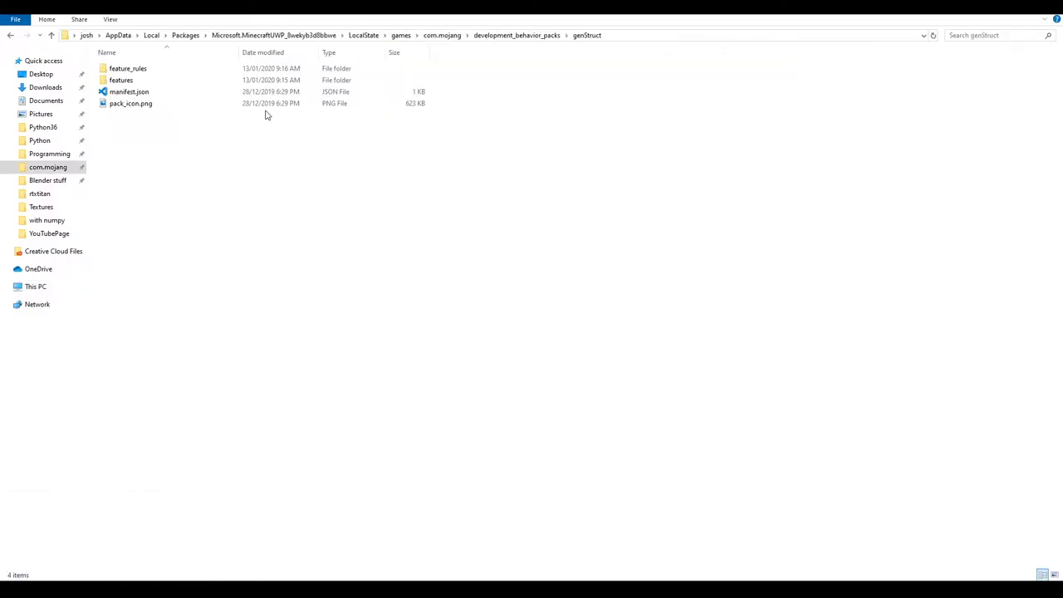
double_click(159, 80)
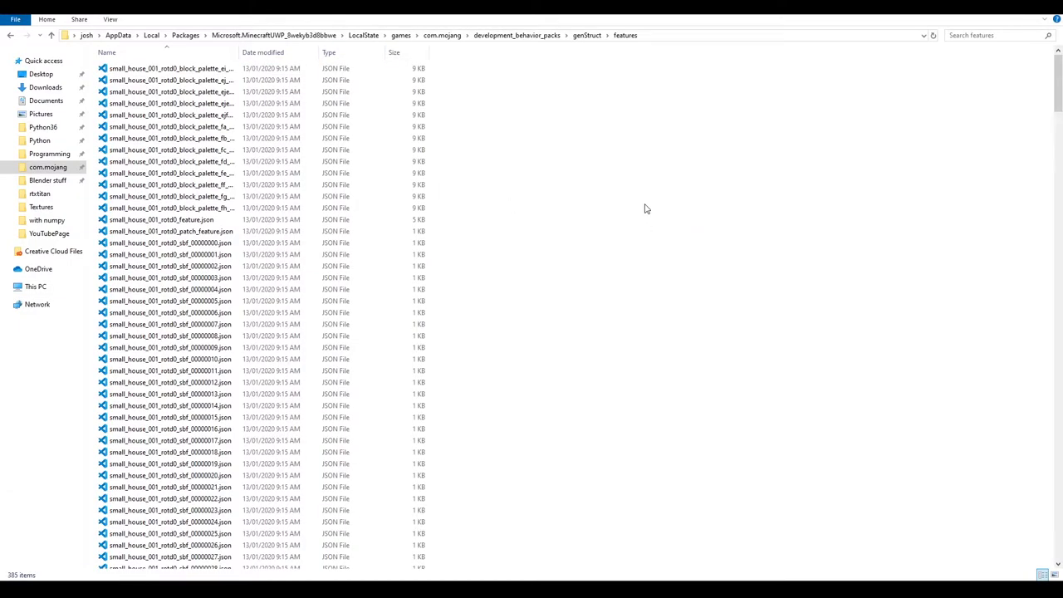
left_click(541, 159)
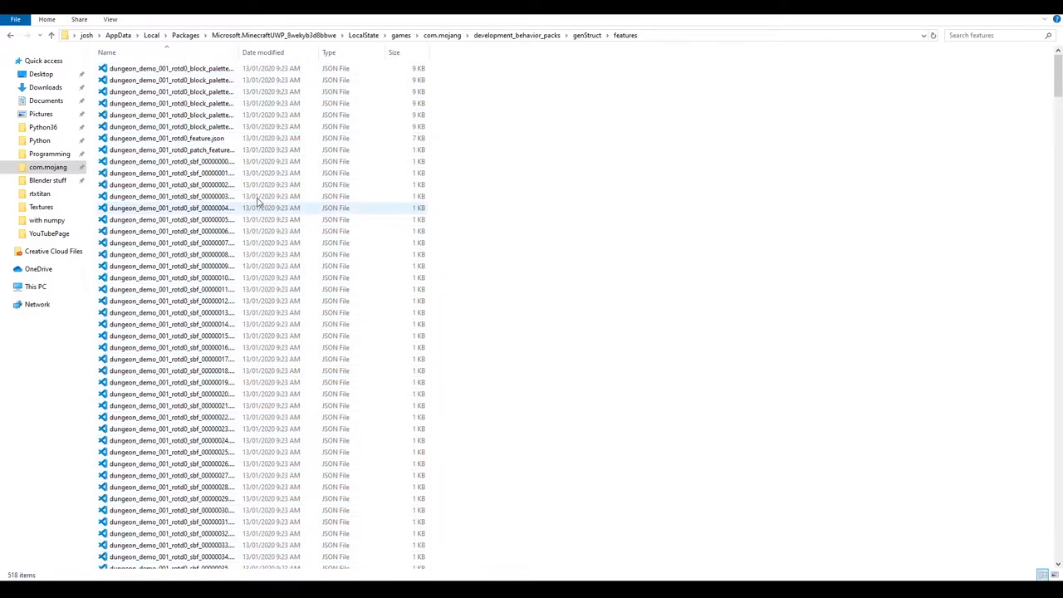
left_click(596, 36)
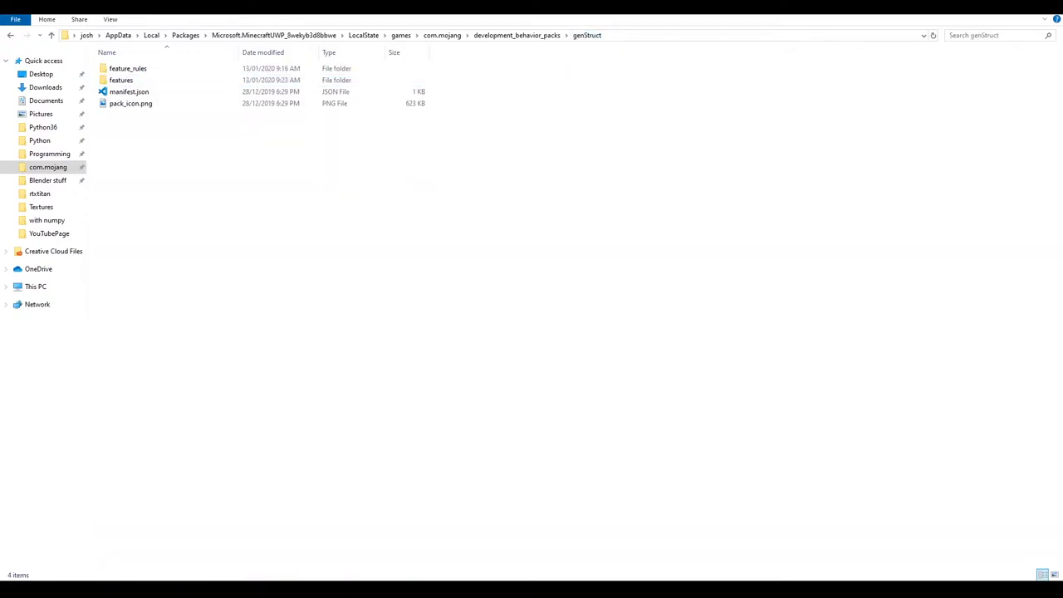
Copy the dungeon_demo_001 rule file from output_rules into genStruct's feature_rules folder.
left_click(100, 548)
double_click(307, 79)
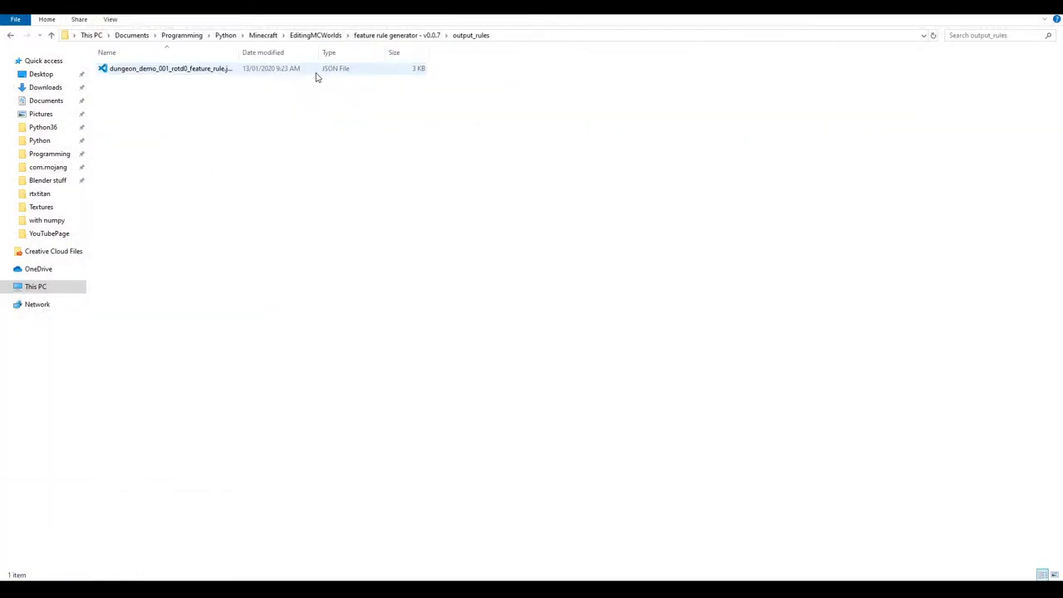
left_click(414, 38)
mouse_move(52, 565)
left_click(192, 563)
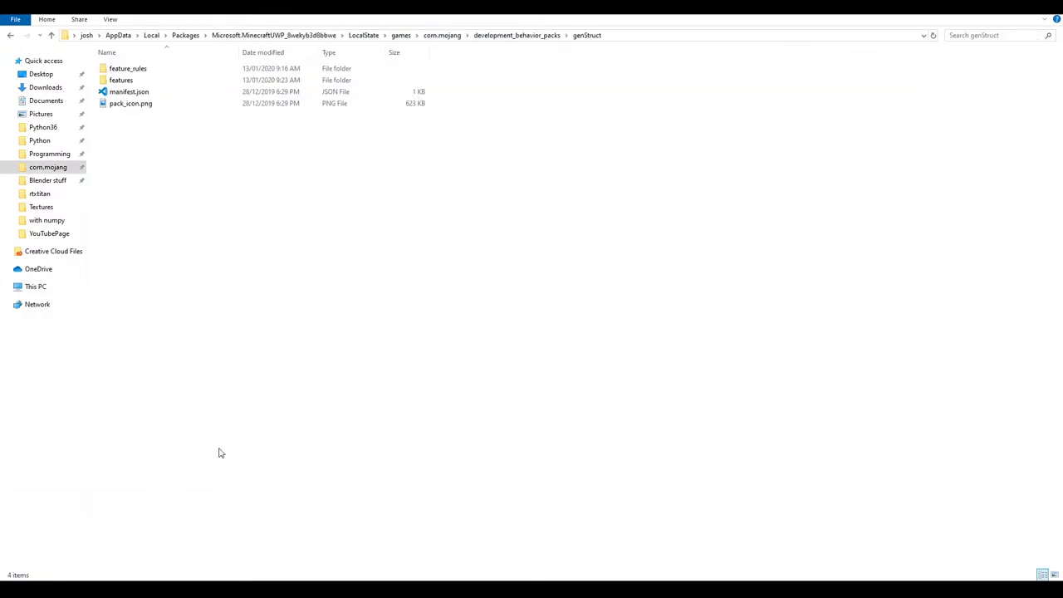
double_click(152, 70)
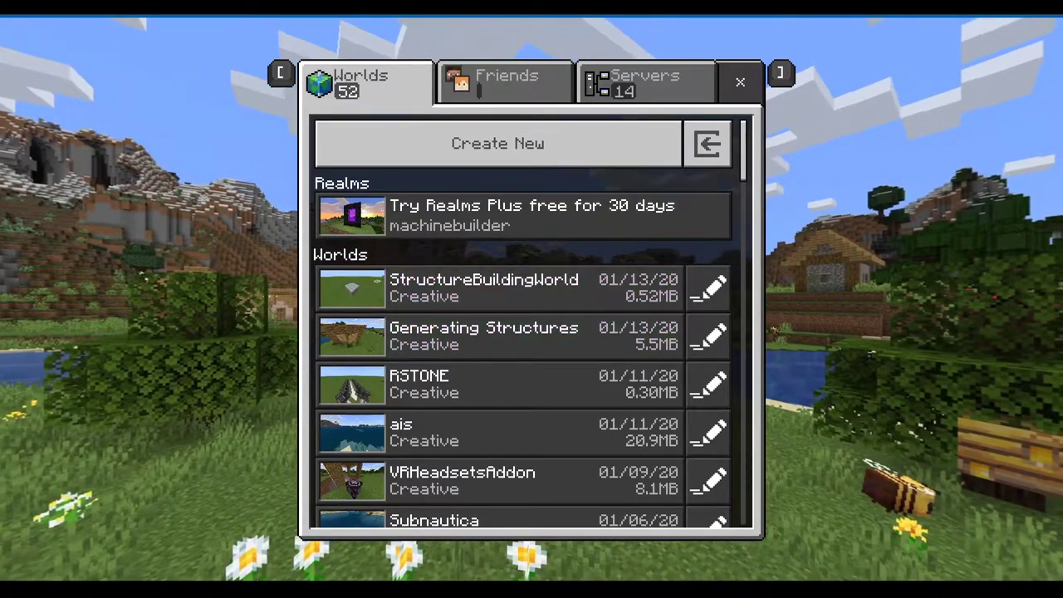
Load the Generating Structures world from the Minecraft Worlds list.
left_click(432, 324)
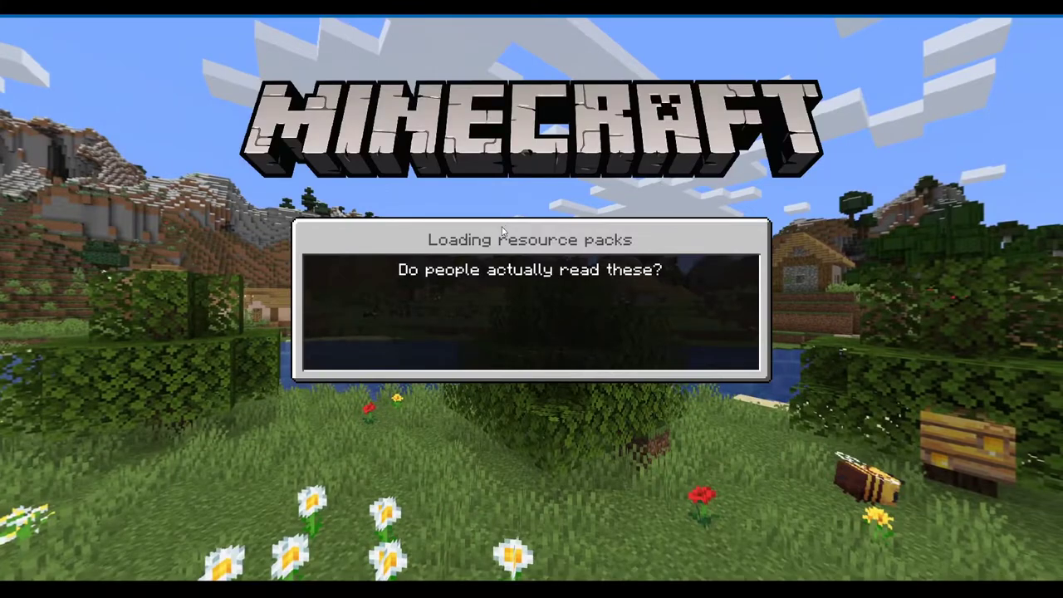